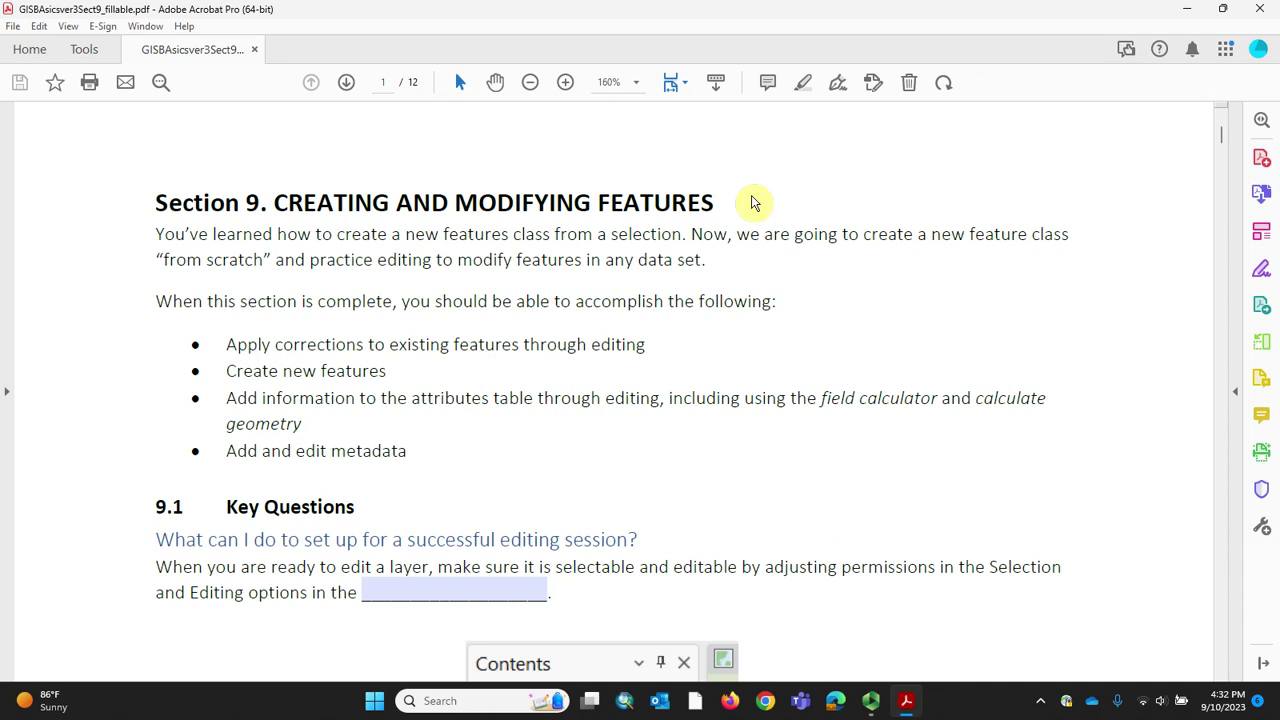
- Read the Section 9 objectives and the key question about setting up a successful editing session
{"action": "scroll", "coordinate": [792, 218], "scroll_direction": "down", "scroll_amount": 3}
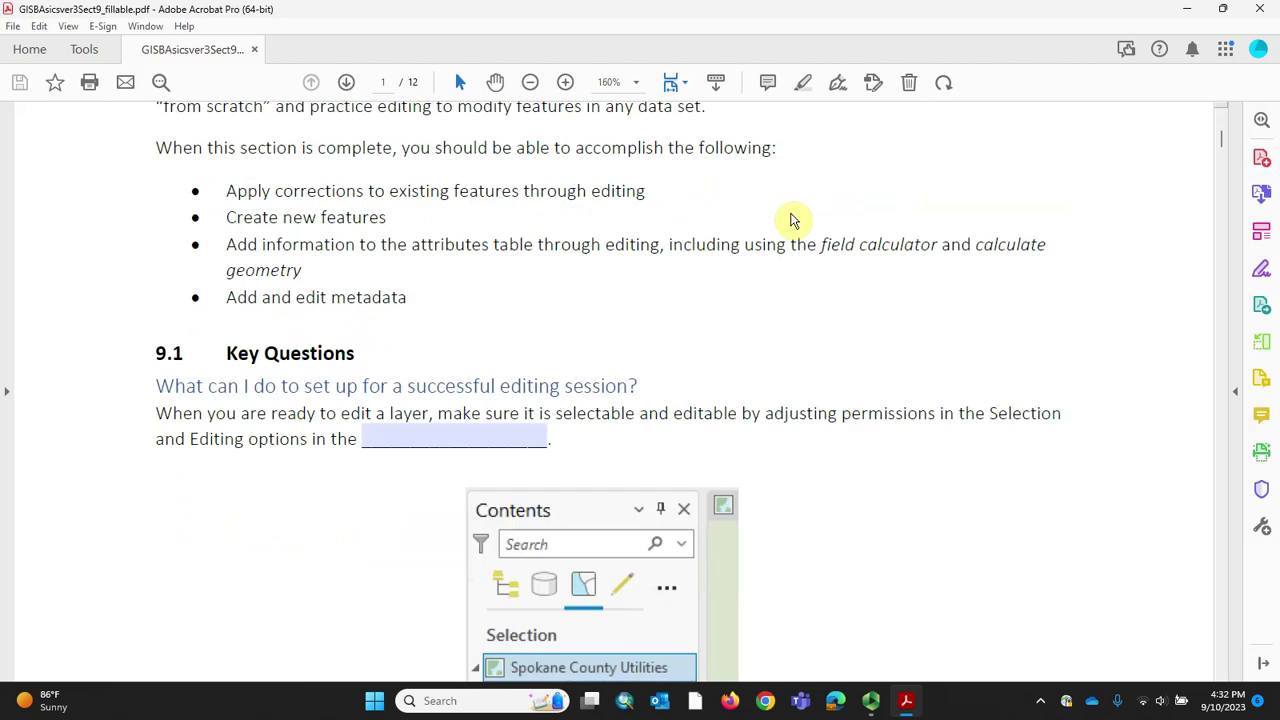
{"action": "scroll", "coordinate": [792, 218], "scroll_direction": "down", "scroll_amount": 2}
{"action": "scroll", "coordinate": [792, 218], "scroll_direction": "down", "scroll_amount": 2}
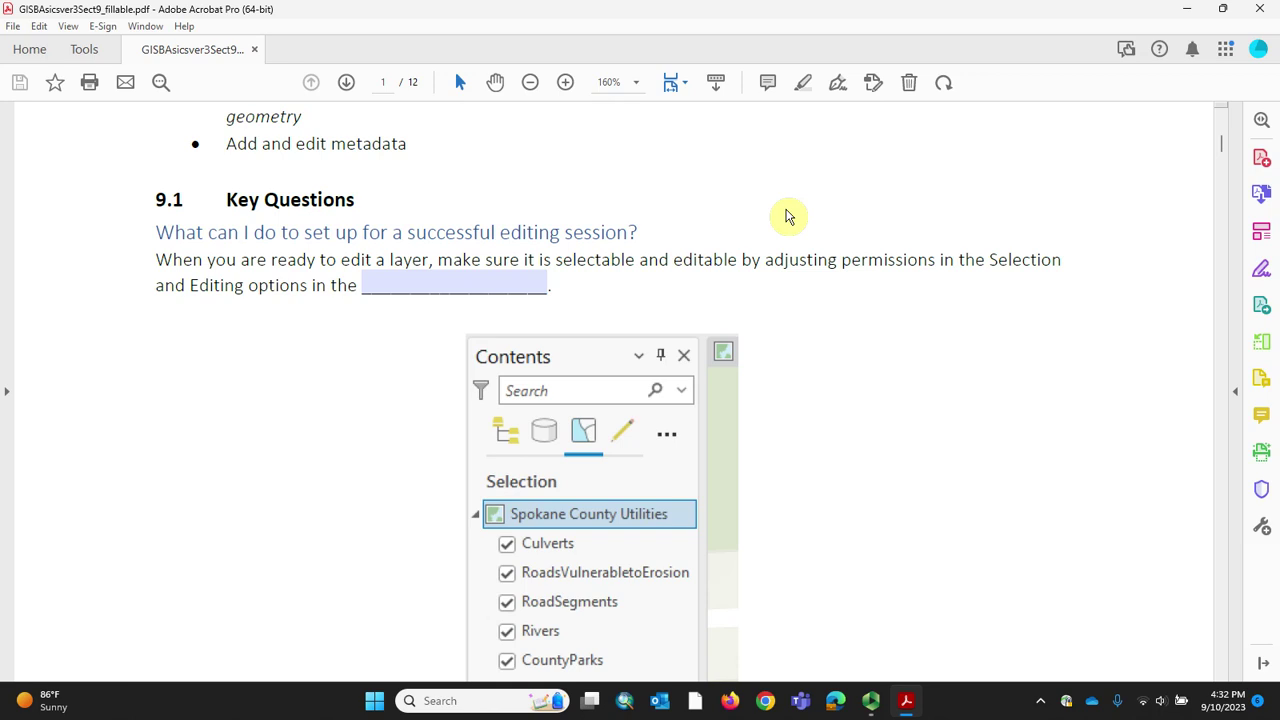
{"action": "scroll", "coordinate": [786, 216], "scroll_direction": "down", "scroll_amount": 2}
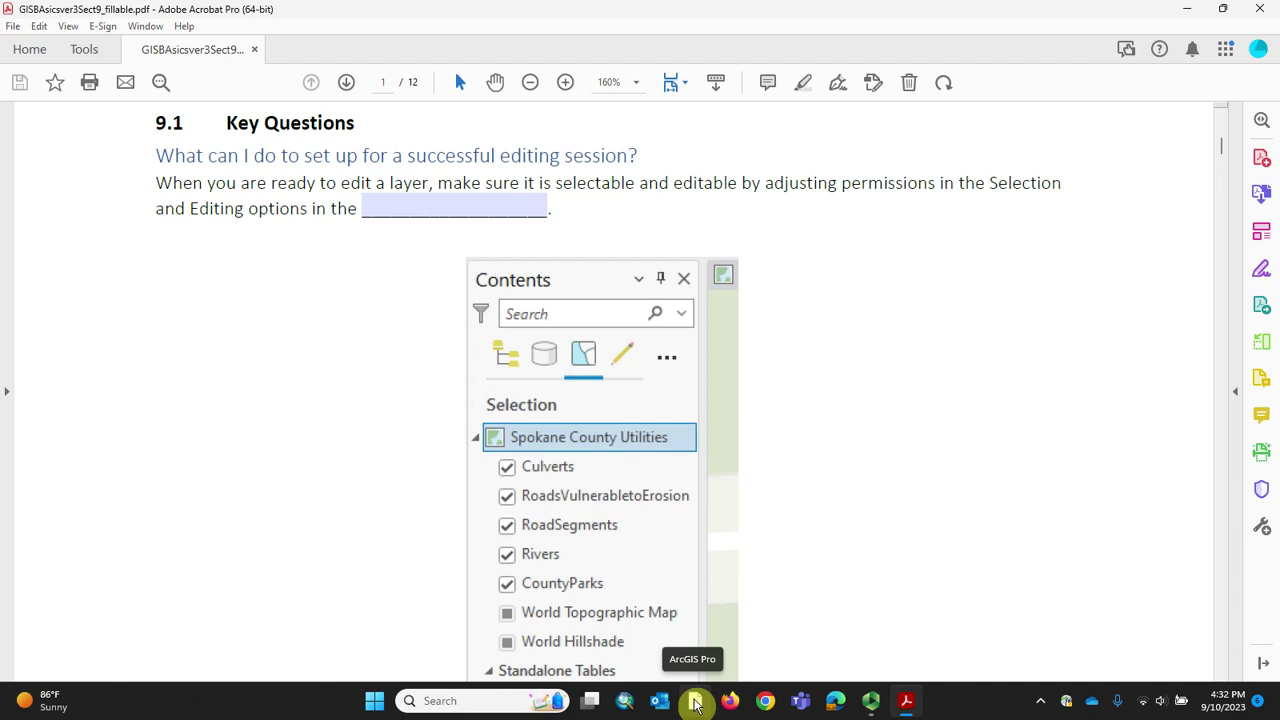
- Switch to ArcGIS Pro and open the recent project GISBasicsAnalysisDemos
{"action": "left_click", "coordinate": [695, 703]}
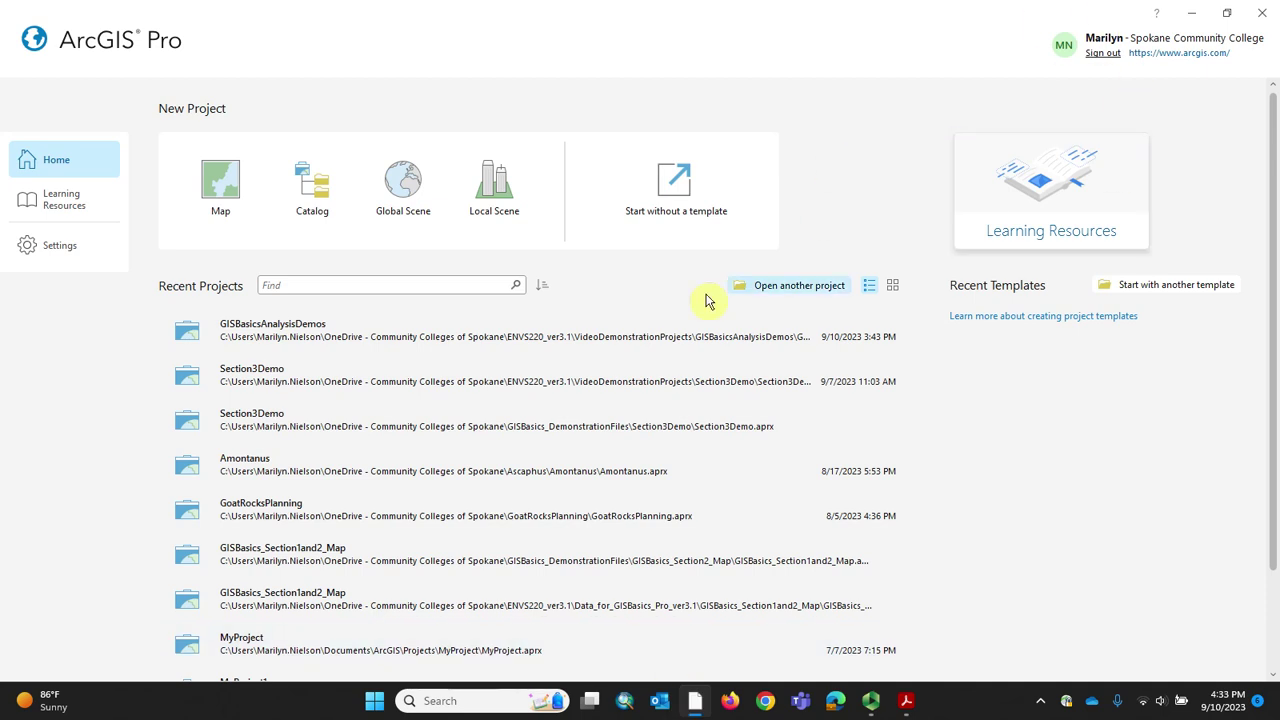
{"action": "left_click", "coordinate": [300, 337]}
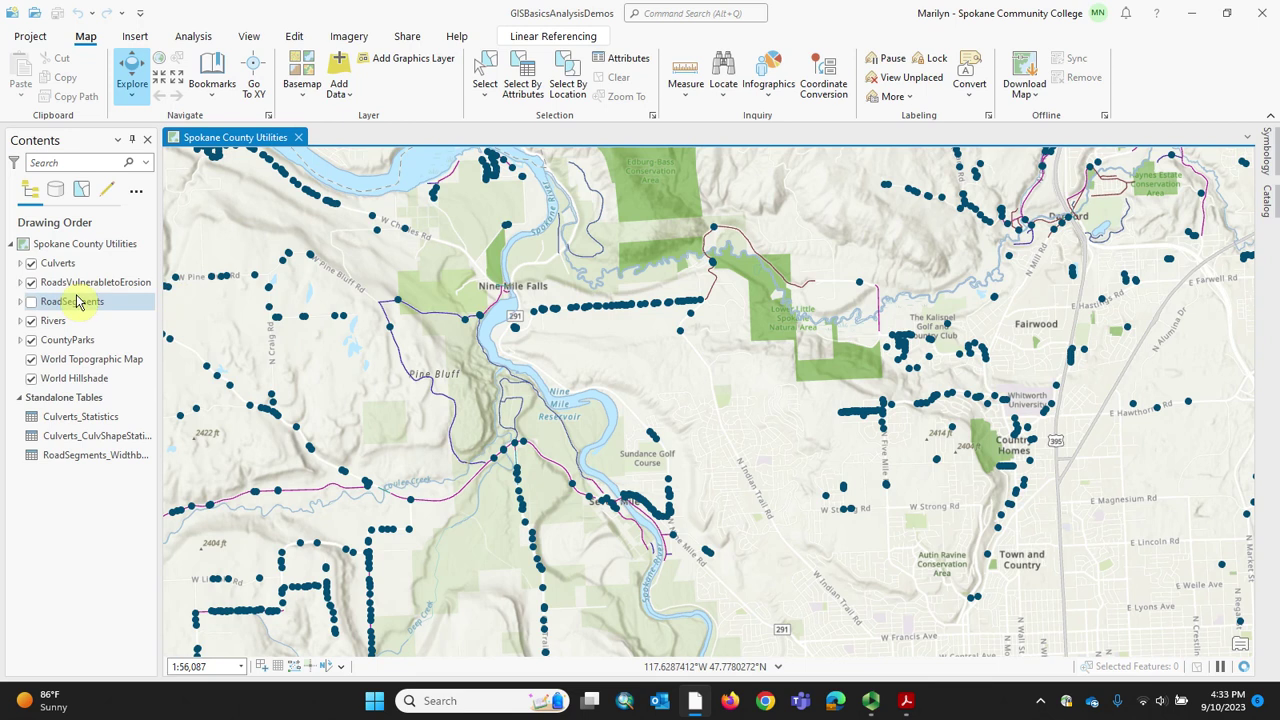
- Expand the RoadsVulnerabletoErosion layer and widen the Contents area so the full legend names fit
{"action": "left_click", "coordinate": [20, 283]}
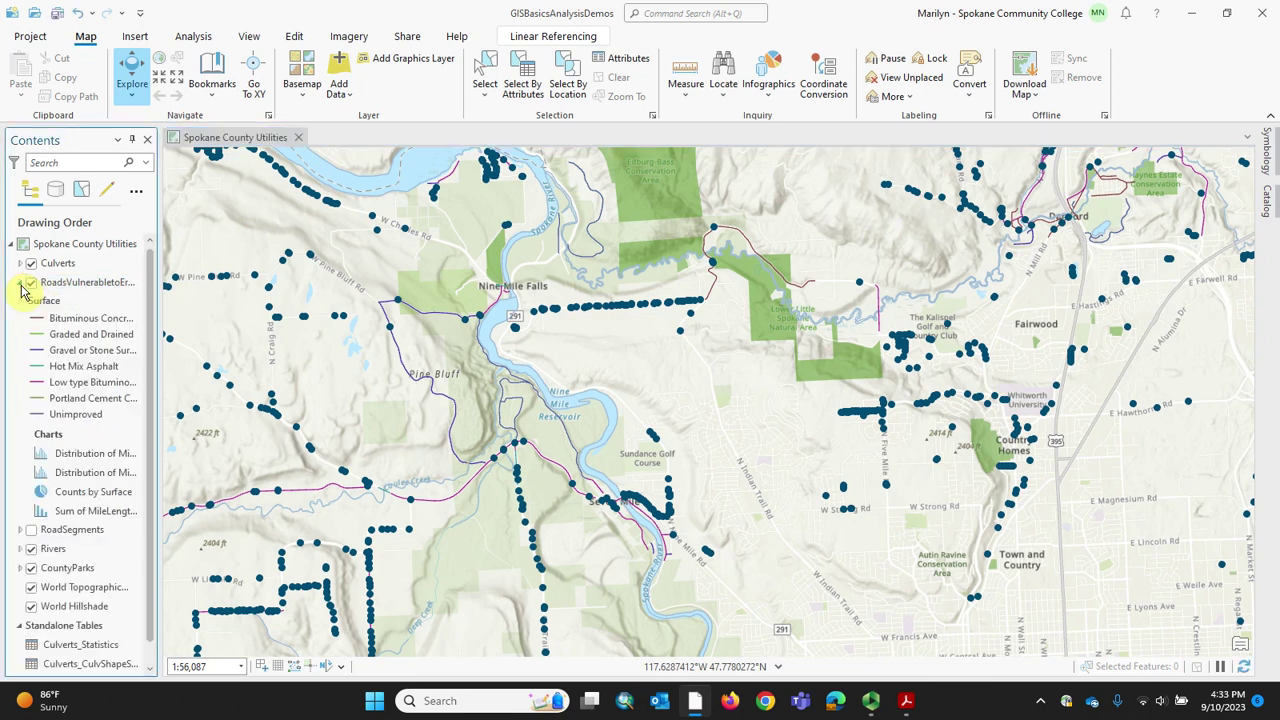
{"action": "left_click_drag", "start_coordinate": [160, 312], "coordinate": [278, 312]}
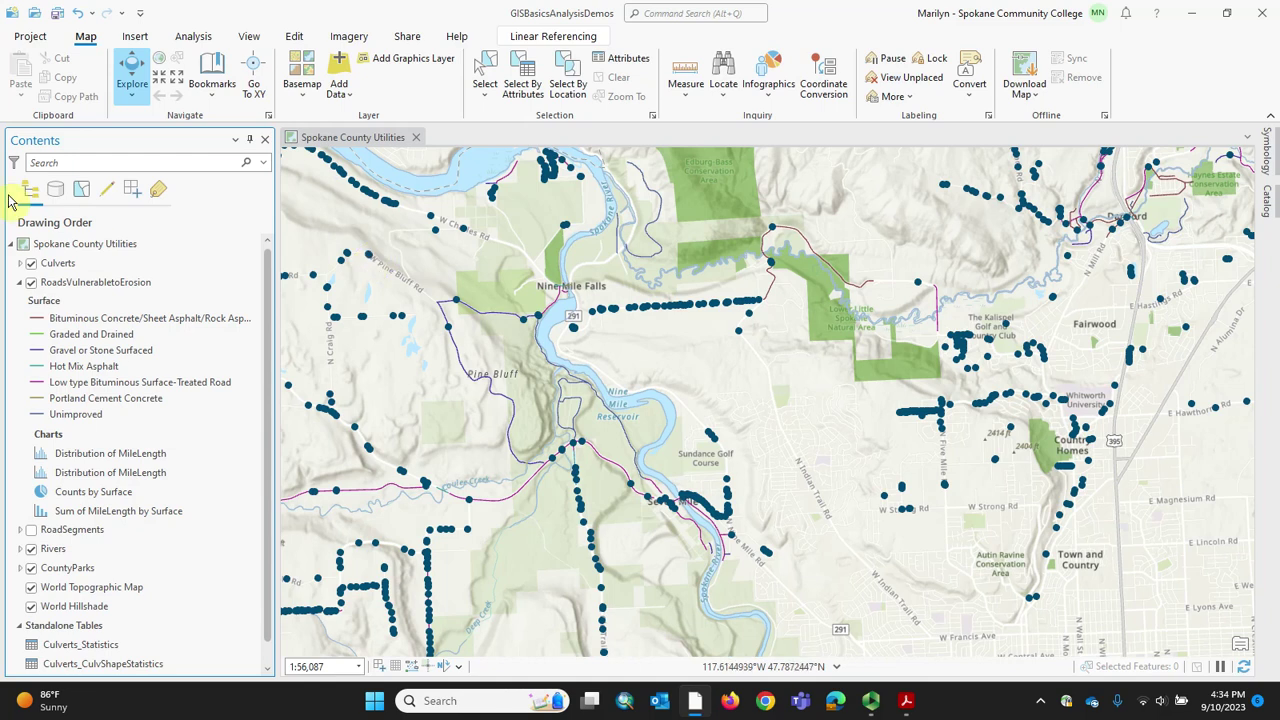
- Insert a new map in the project and rename it Ascaphus Bonner County
{"action": "left_click", "coordinate": [136, 37]}
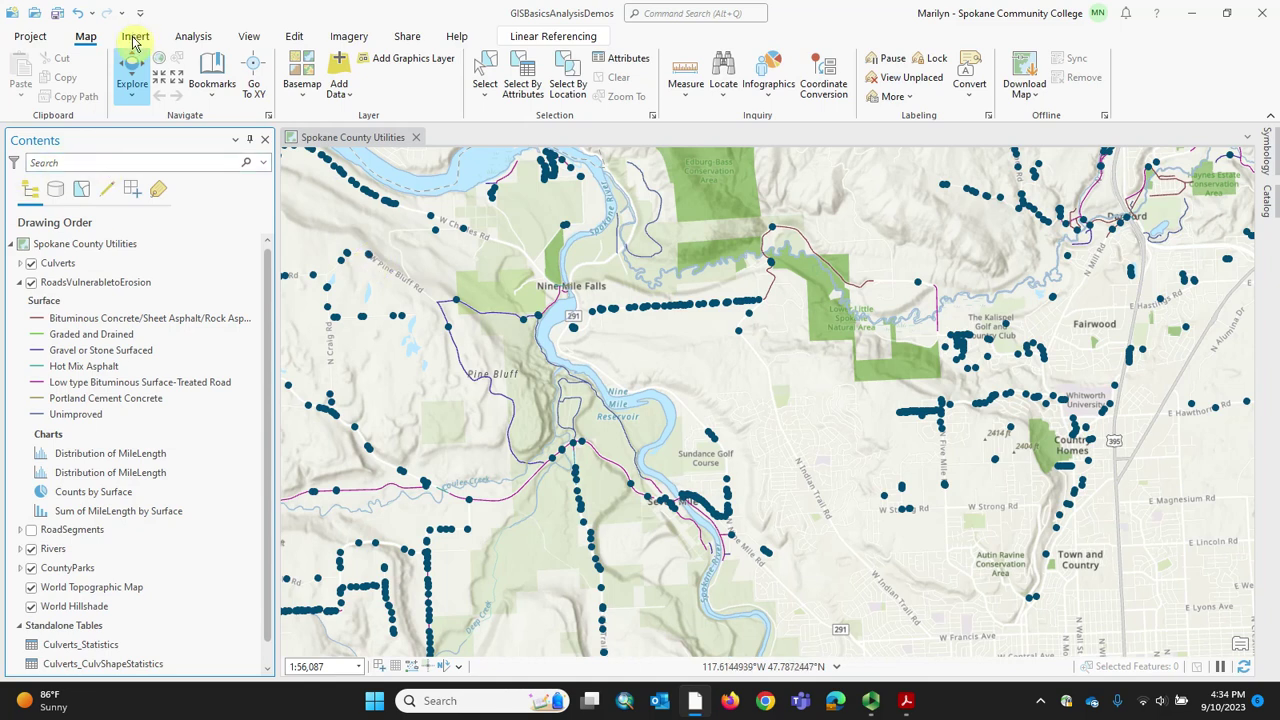
{"action": "left_click", "coordinate": [20, 70]}
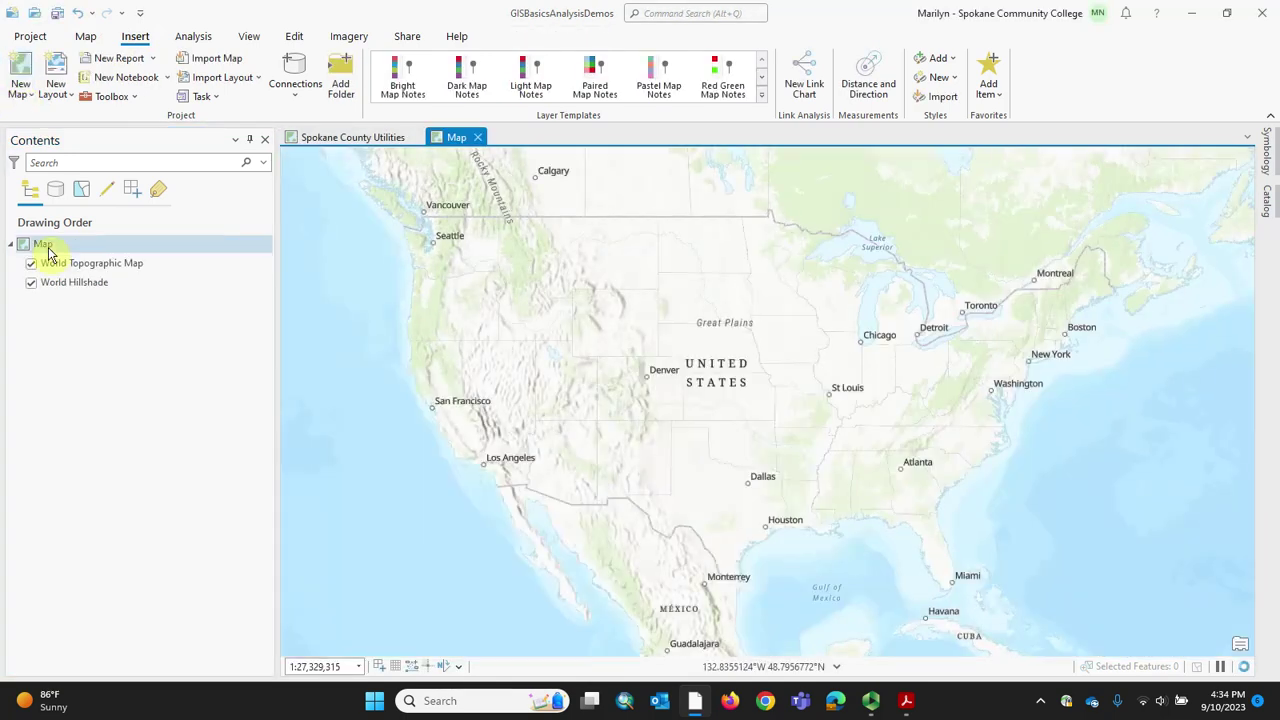
{"action": "left_click", "coordinate": [47, 253]}
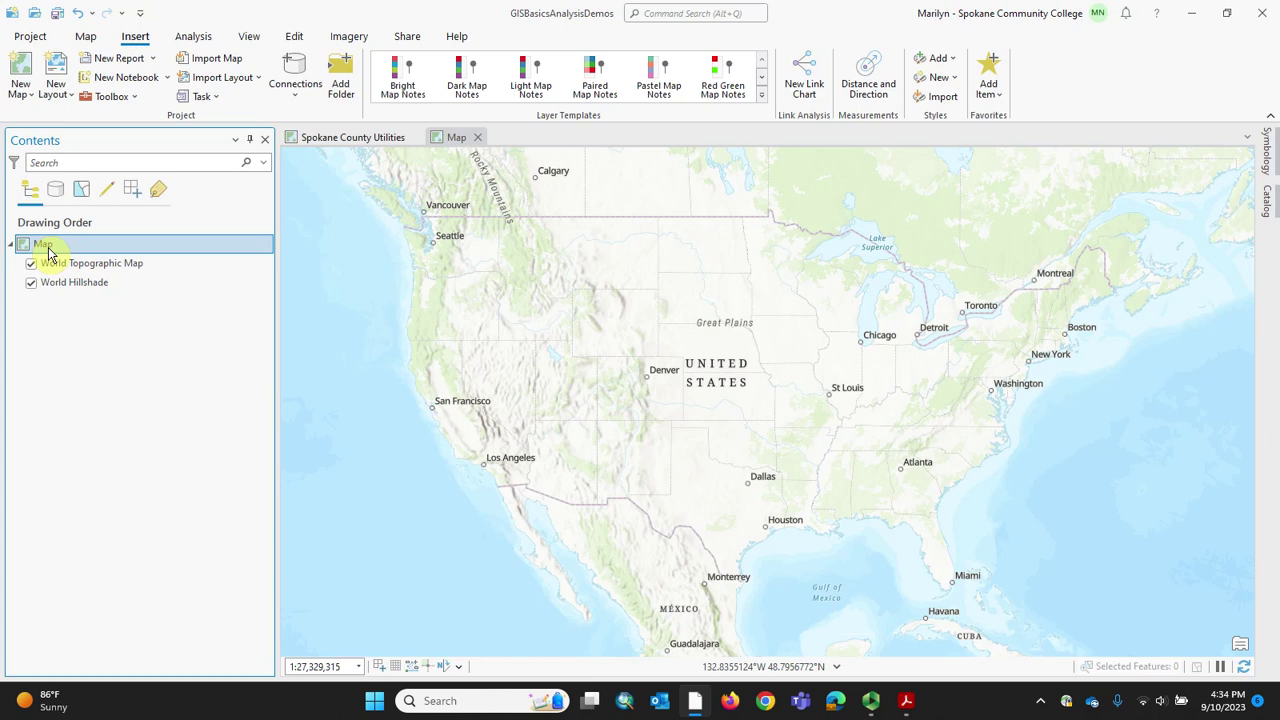
{"action": "double_click", "coordinate": [45, 246]}
{"action": "double_click", "coordinate": [590, 186]}
{"action": "left_click_drag", "start_coordinate": [587, 190], "coordinate": [567, 189]}
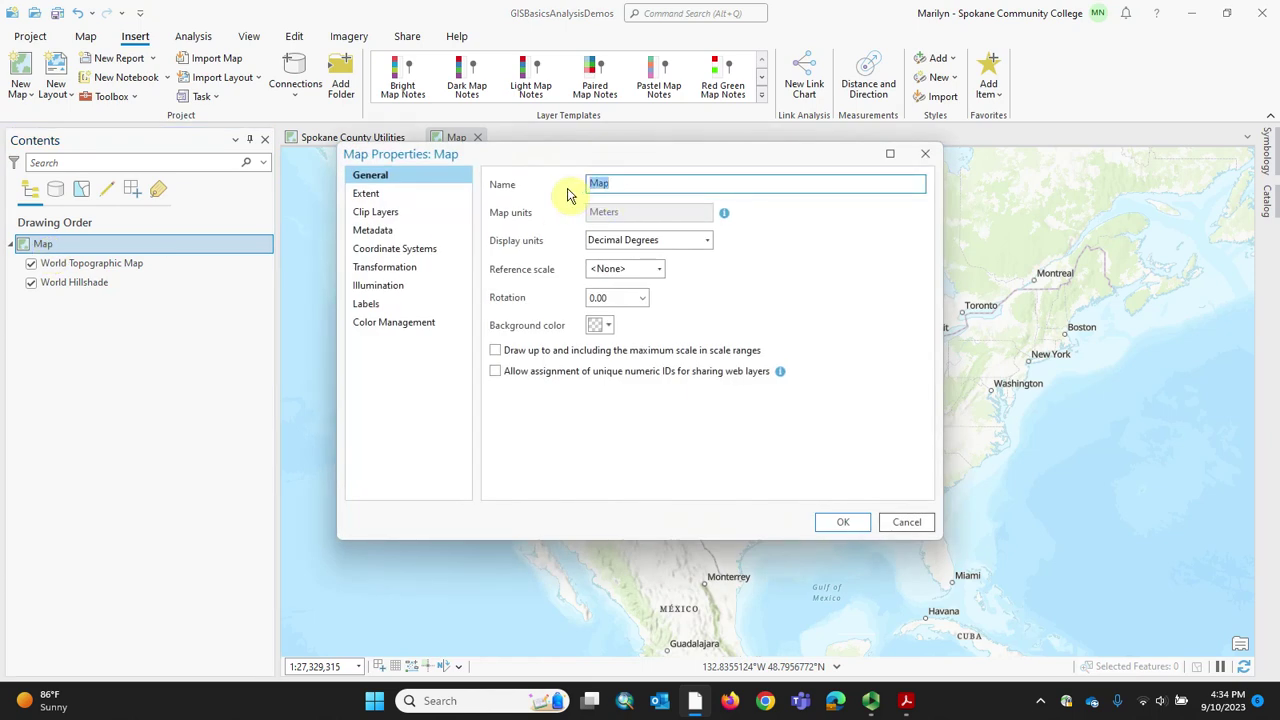
{"action": "type", "text": "Ascaphus Bonner County"}
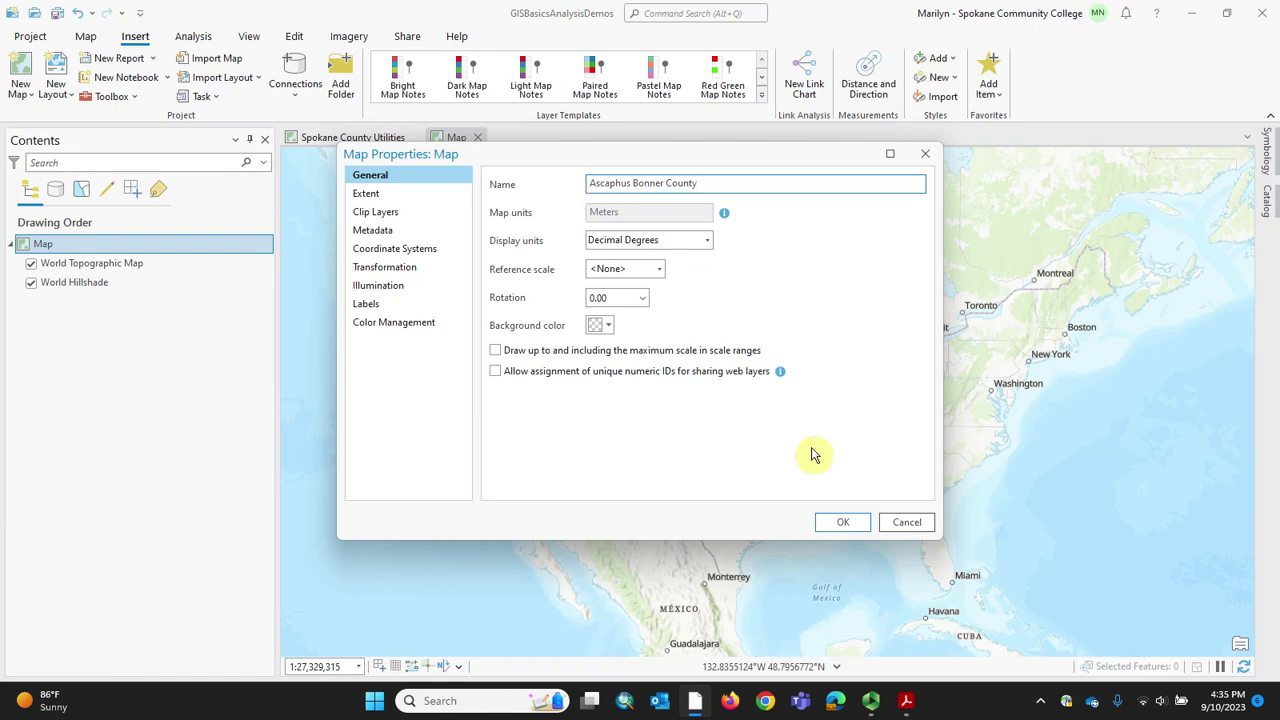
{"action": "left_click", "coordinate": [836, 523]}
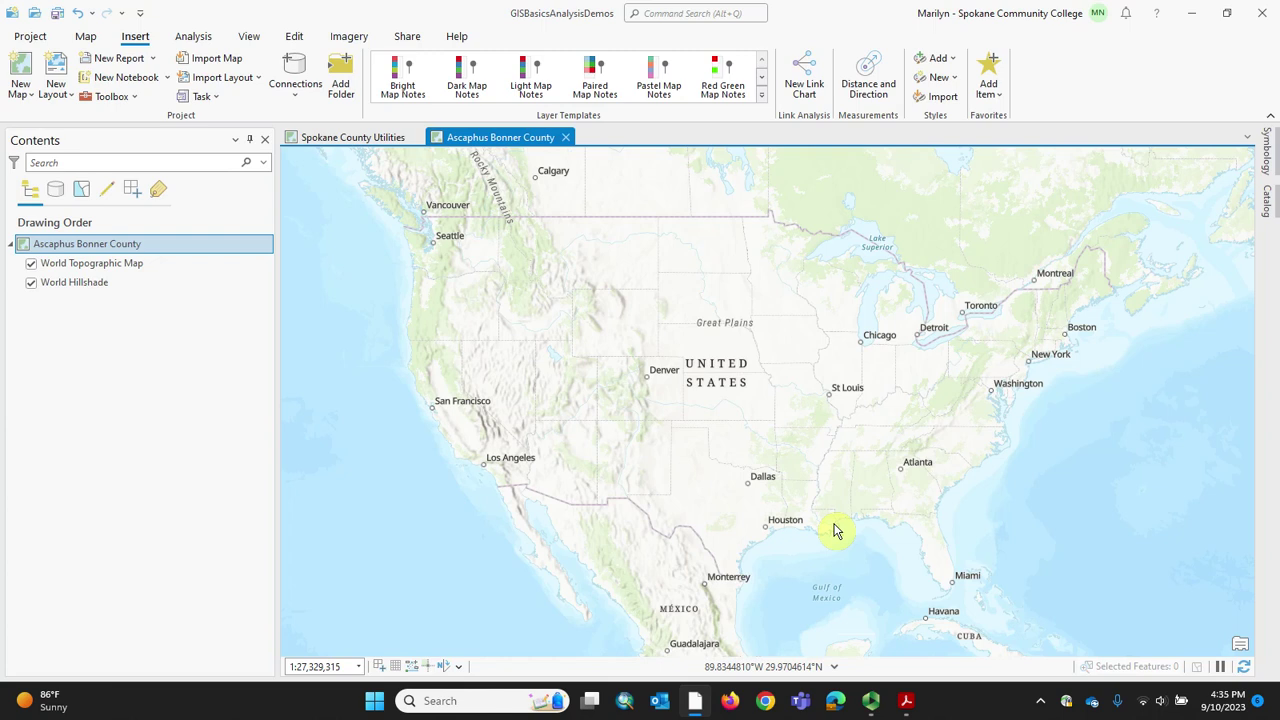
- Switch to Firefox and search Google for images of the rocky mountain tailed frog
{"action": "left_click", "coordinate": [731, 706]}
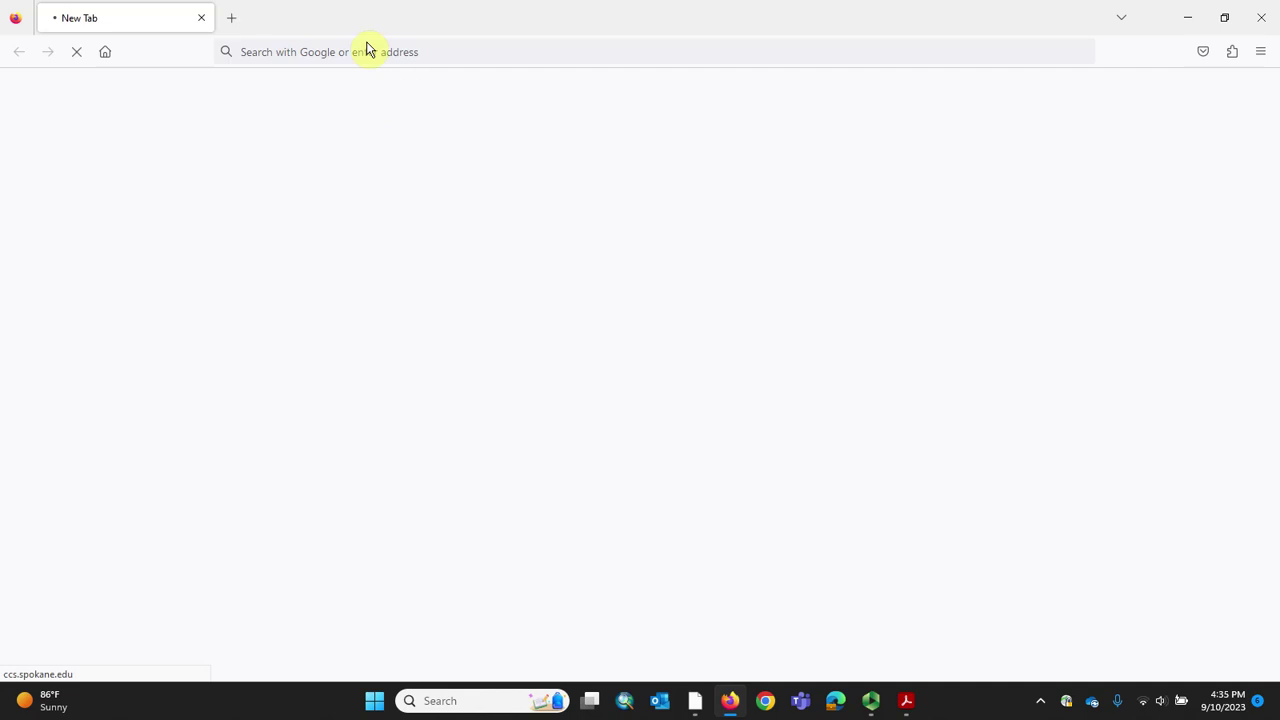
{"action": "left_click", "coordinate": [360, 56]}
{"action": "type", "text": "rock"}
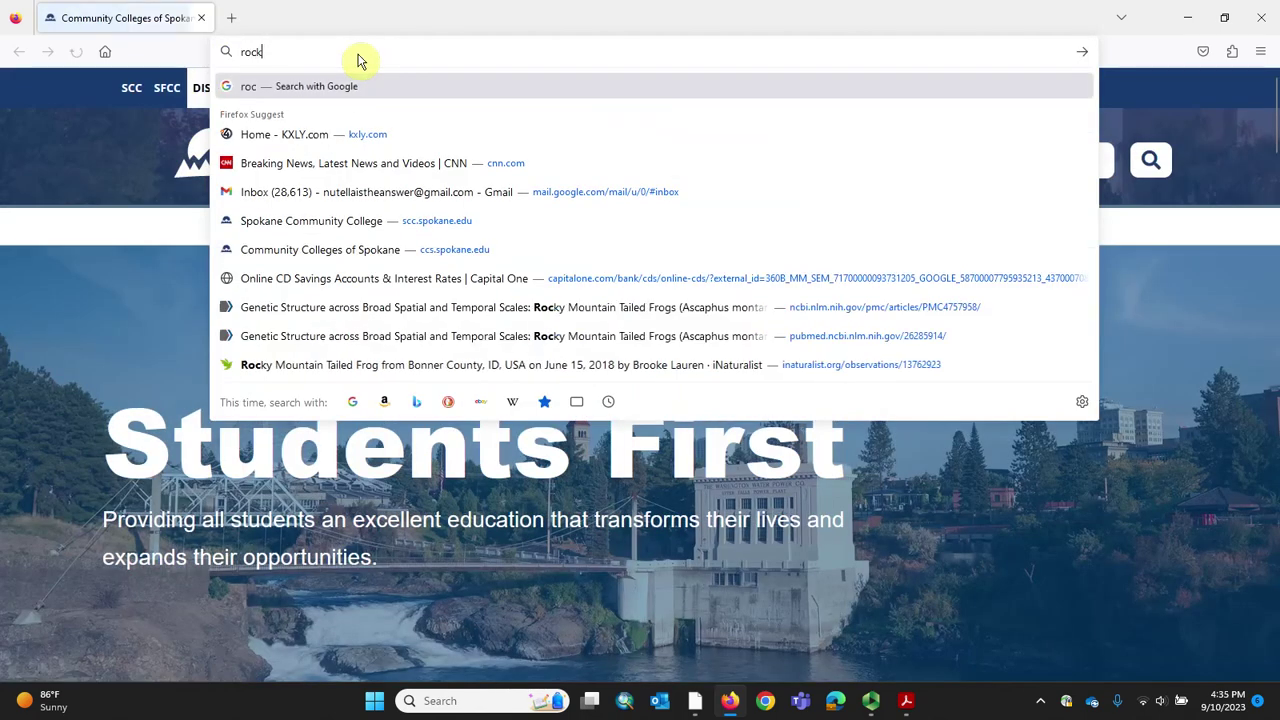
{"action": "type", "text": "y mountain t"}
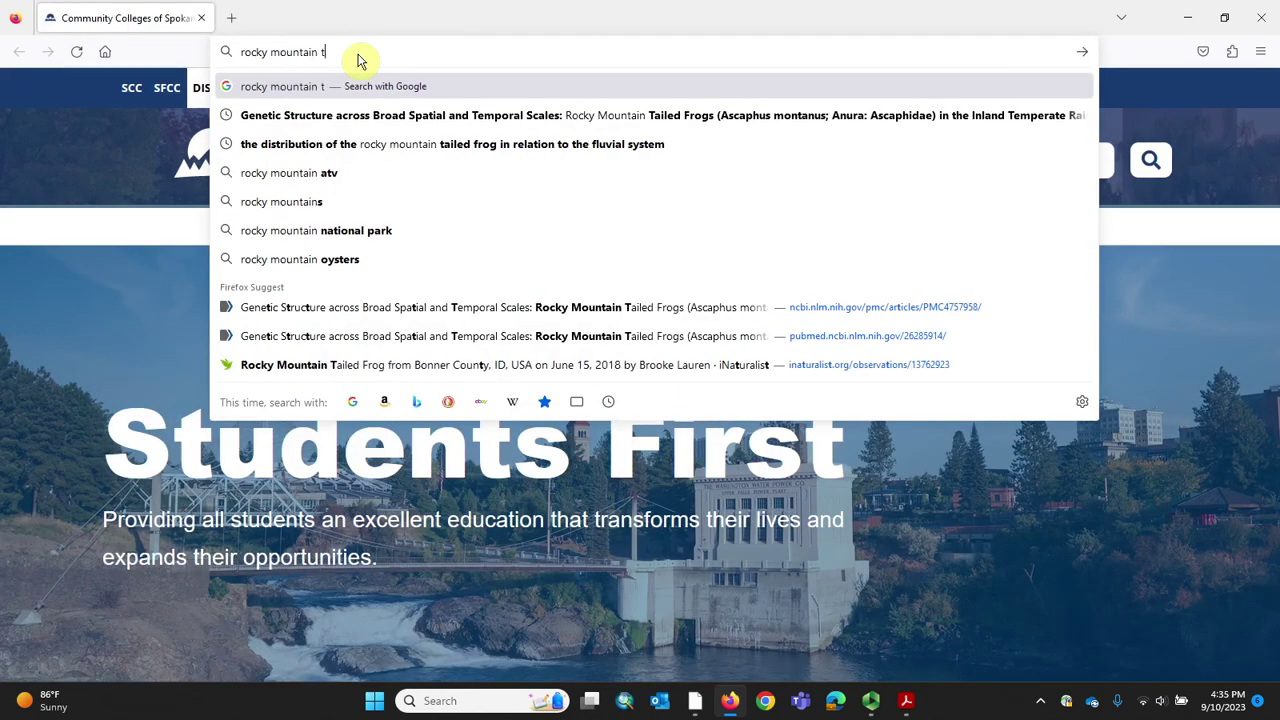
{"action": "type", "text": "ailed frog"}
{"action": "key", "text": "Return"}
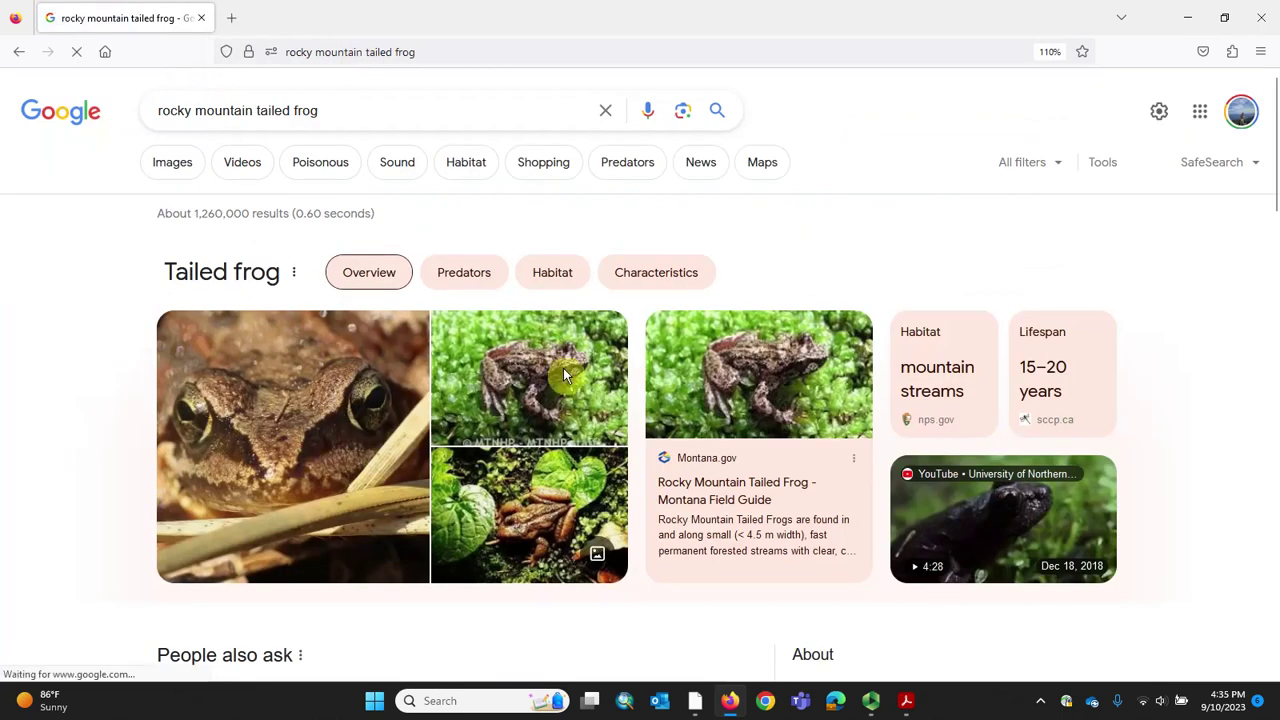
{"action": "left_click", "coordinate": [171, 163]}
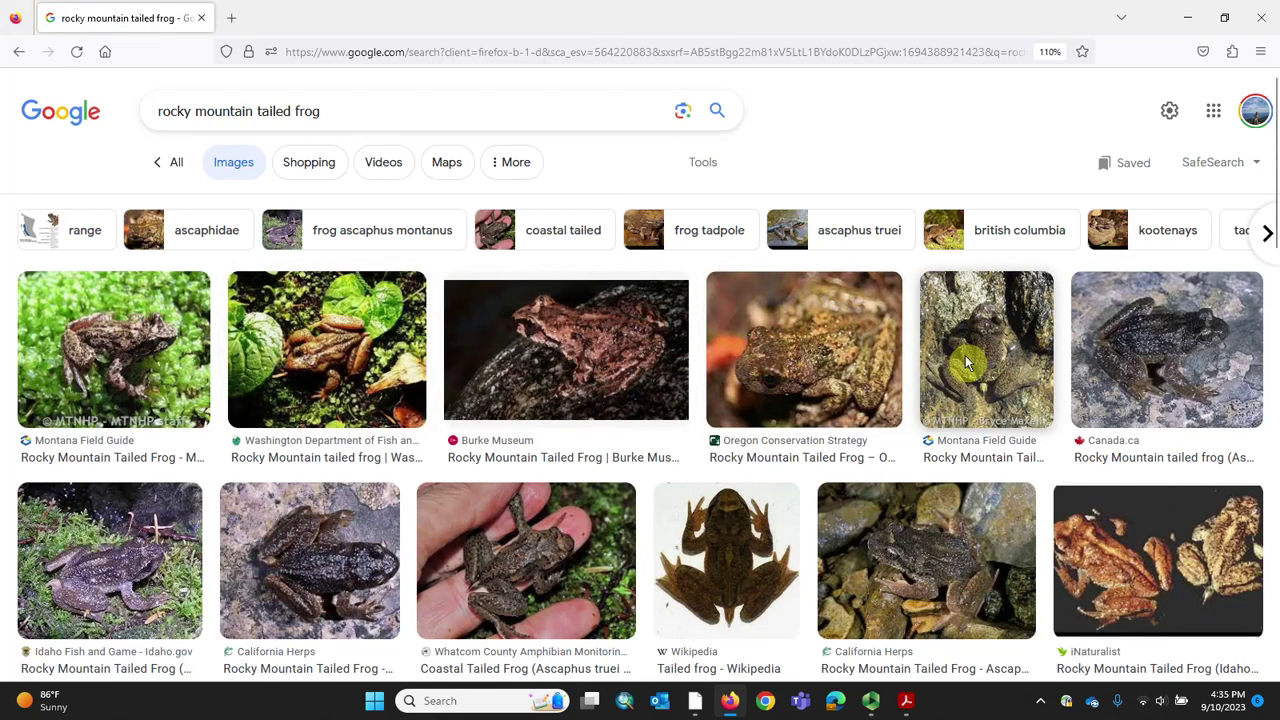
- Look through the photos of the Rocky Mountain tailed frog and return to the first results
{"action": "scroll", "coordinate": [977, 380], "scroll_direction": "down", "scroll_amount": 3}
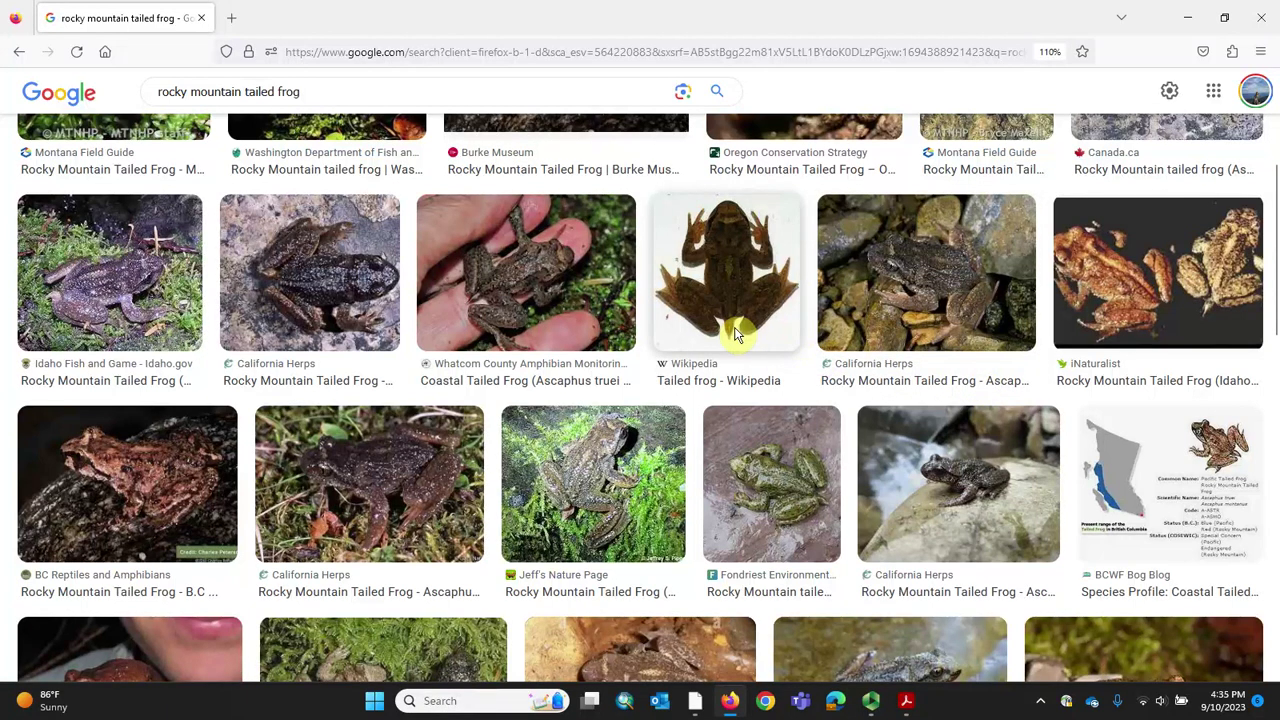
{"action": "scroll", "coordinate": [737, 334], "scroll_direction": "down", "scroll_amount": 4}
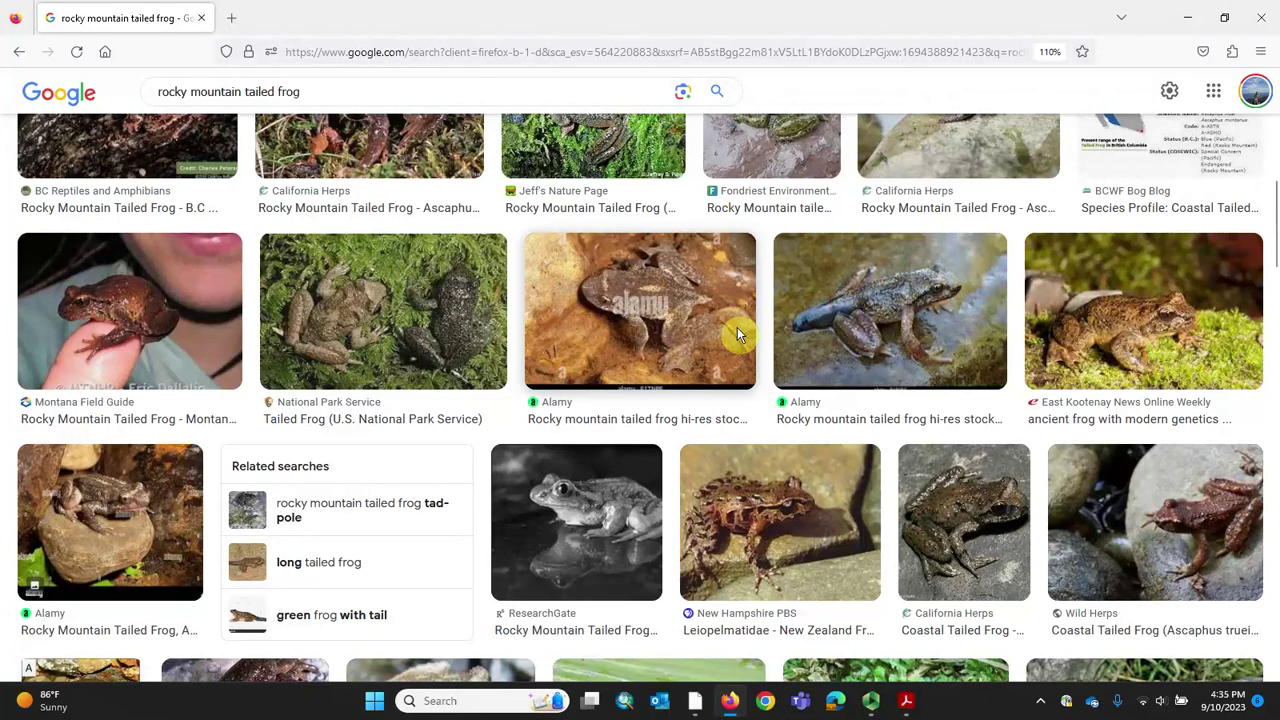
{"action": "scroll", "coordinate": [737, 334], "scroll_direction": "down", "scroll_amount": 3}
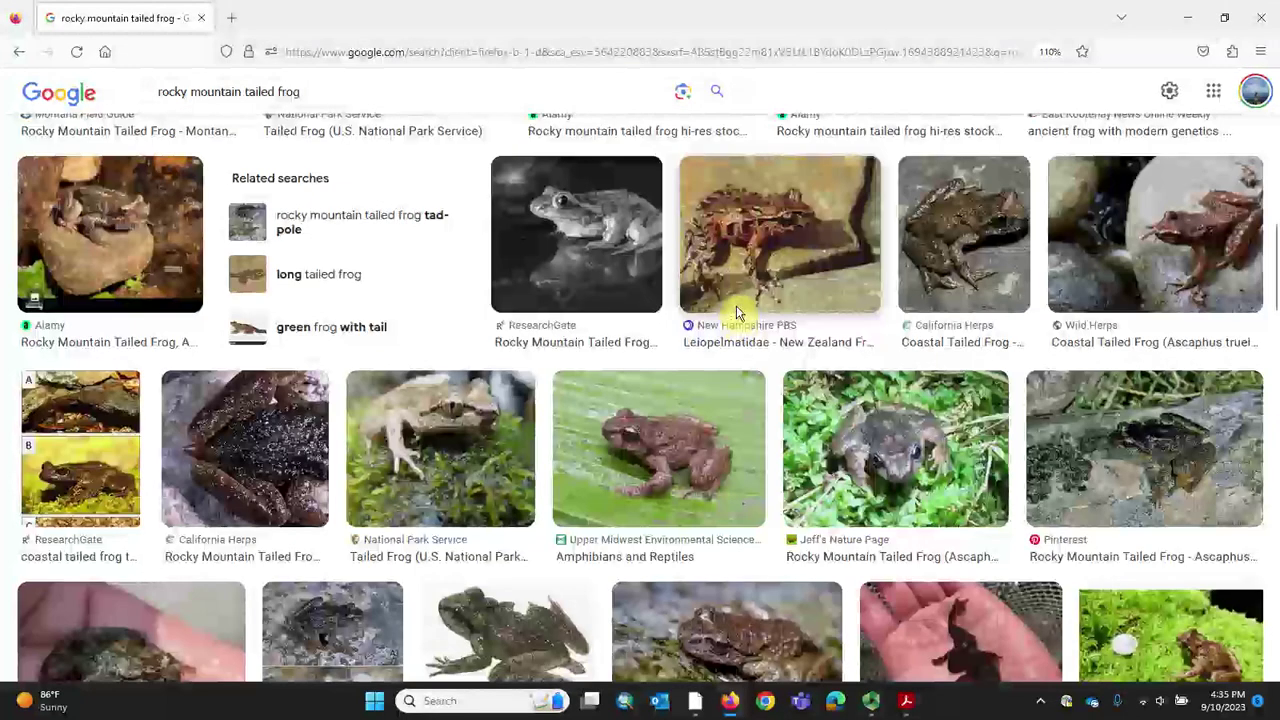
{"action": "scroll", "coordinate": [735, 313], "scroll_direction": "down", "scroll_amount": 1}
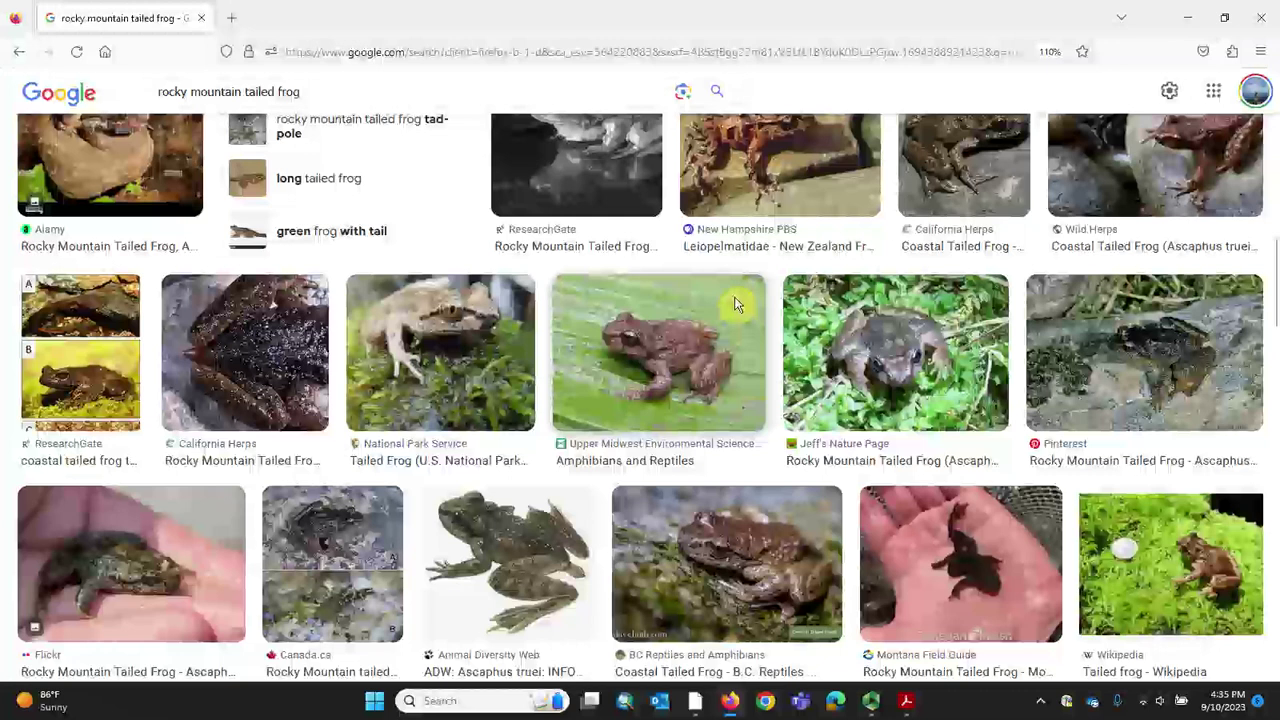
{"action": "scroll", "coordinate": [735, 304], "scroll_direction": "up", "scroll_amount": 6}
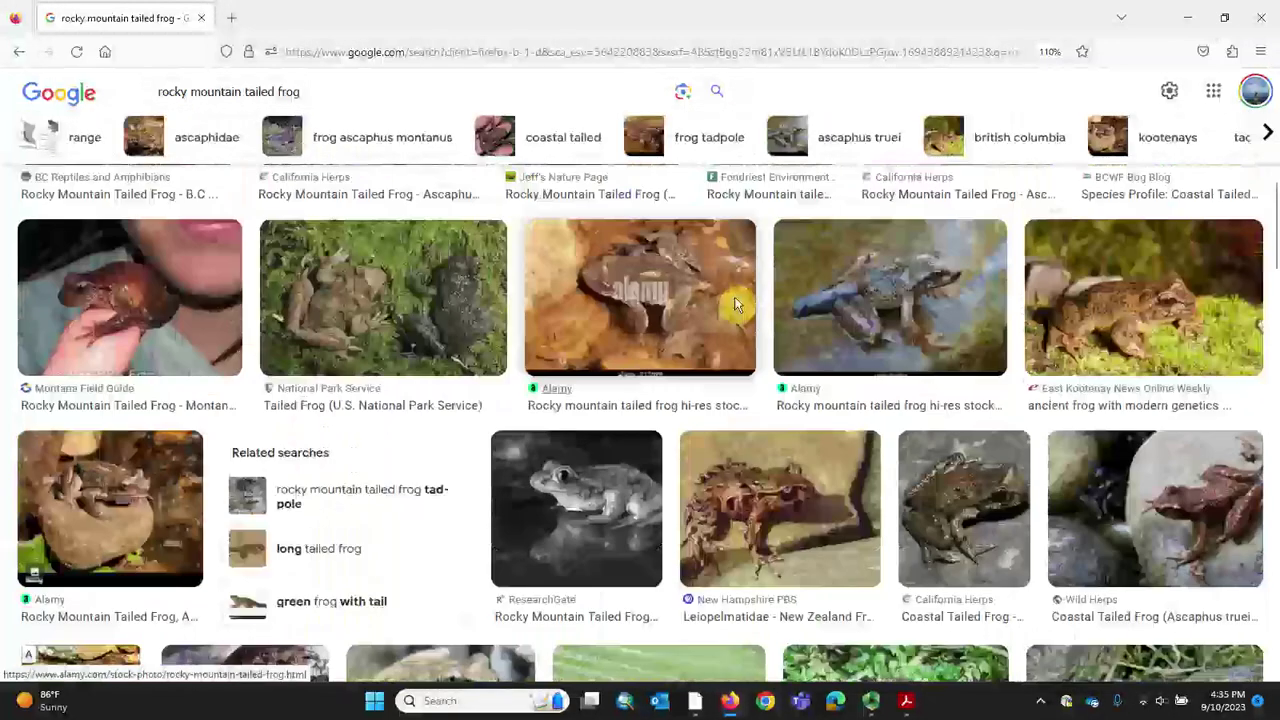
{"action": "scroll", "coordinate": [735, 304], "scroll_direction": "up", "scroll_amount": 5}
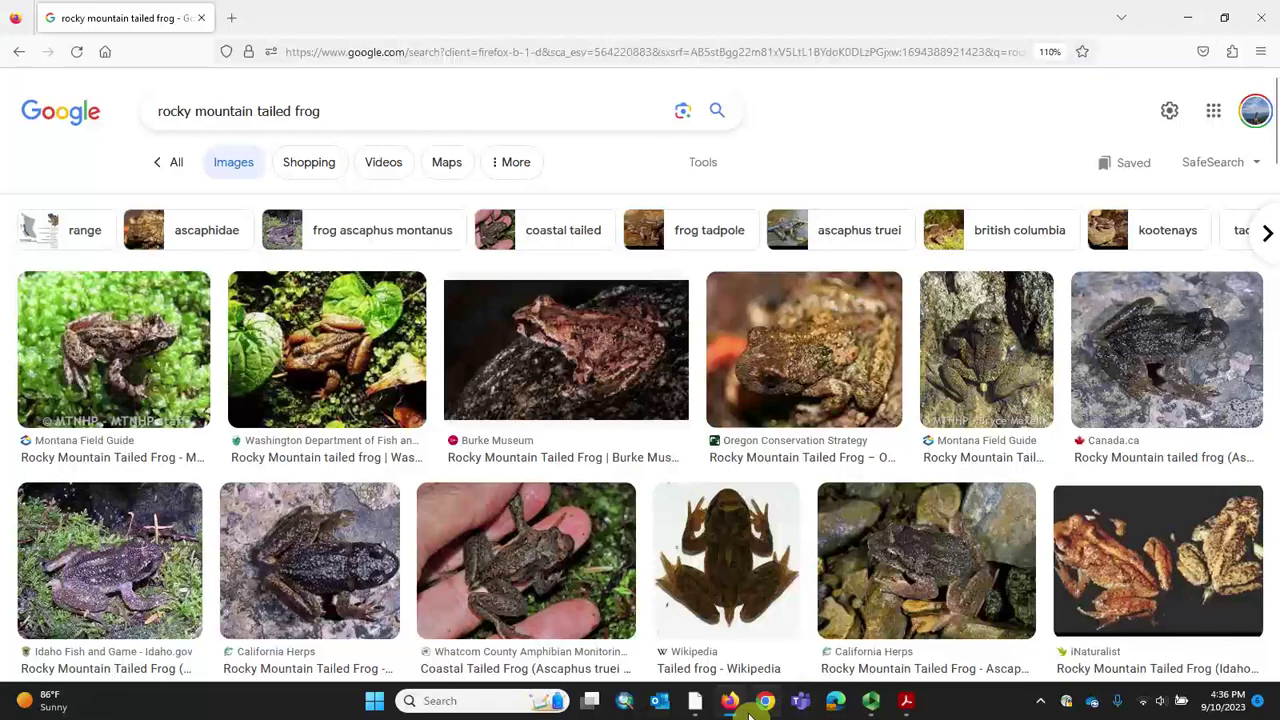
- Switch back to ArcGIS Pro and open the Catalog, pinned so it stays docked beside the map
{"action": "left_click", "coordinate": [697, 708]}
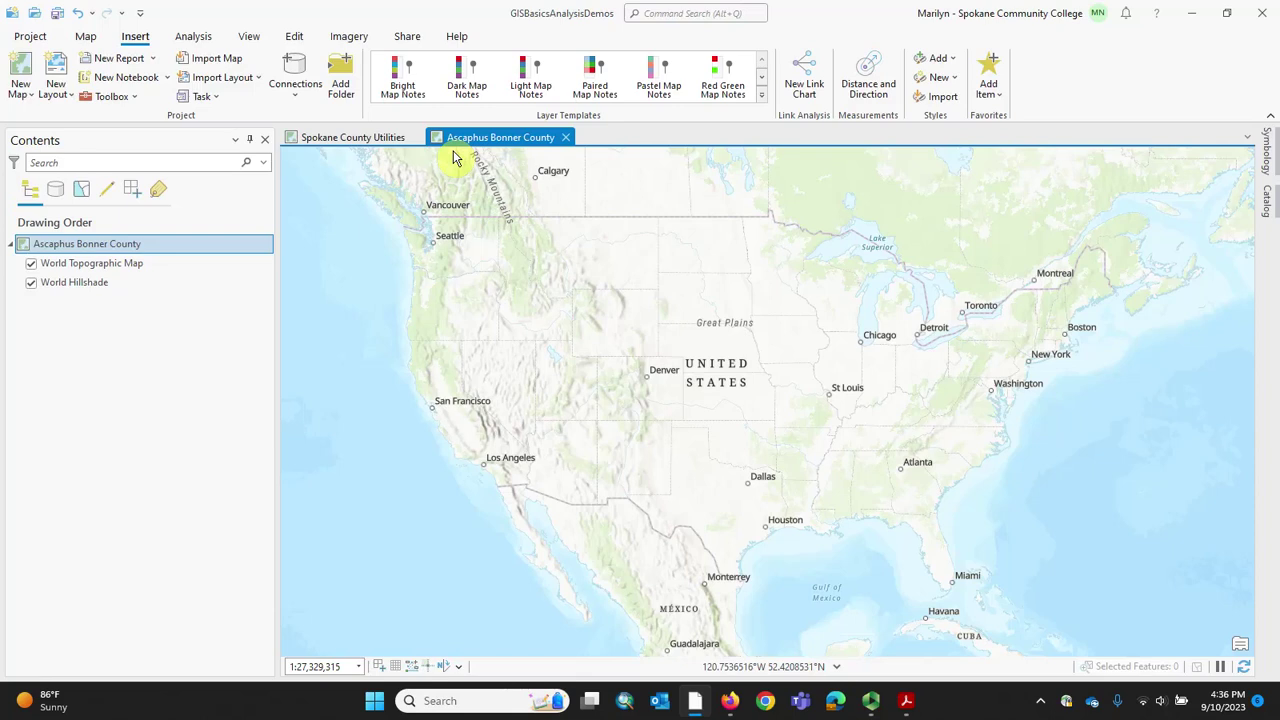
{"action": "left_click", "coordinate": [1272, 210]}
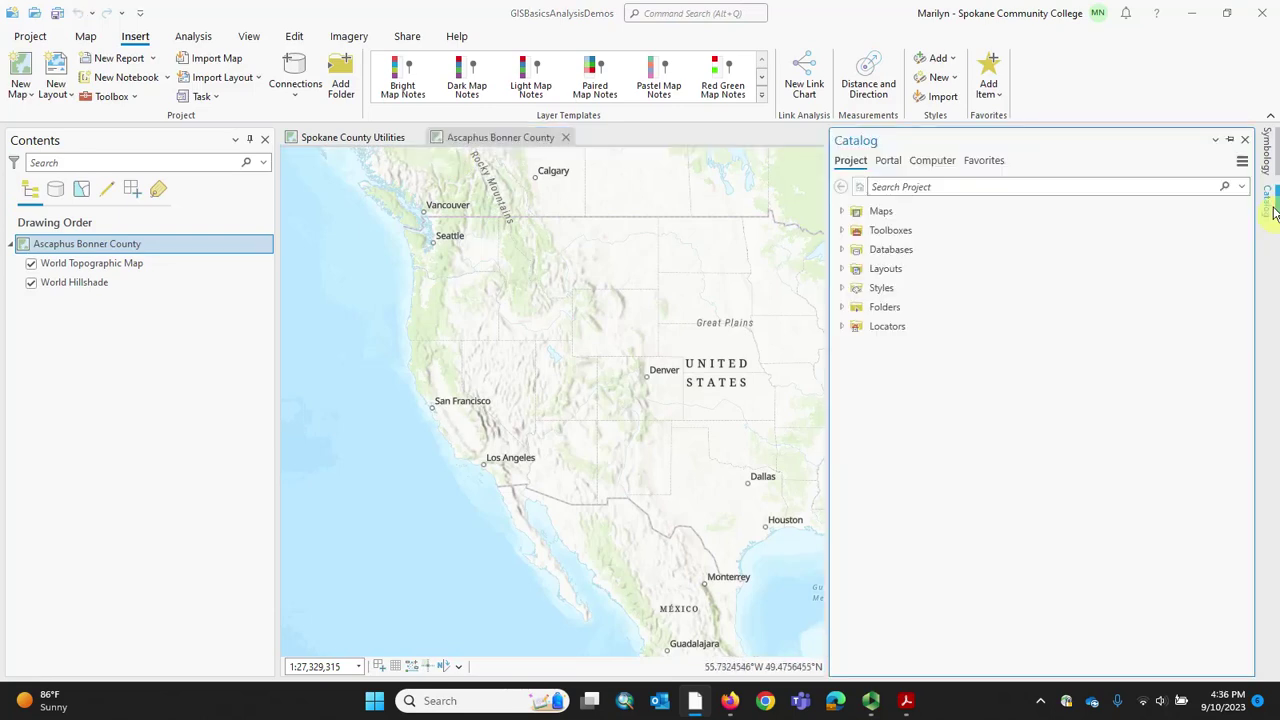
{"action": "left_click", "coordinate": [1231, 141]}
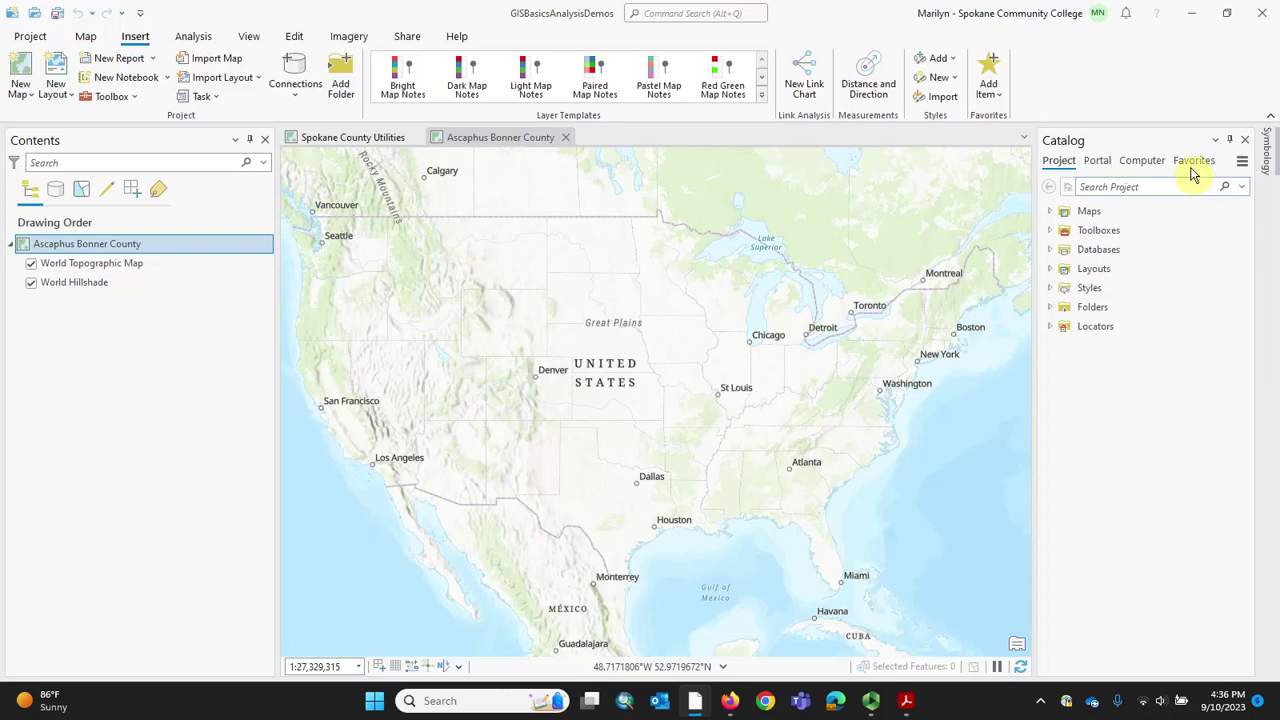
- Expand the favorite folder GISBasics_StudentWorkbook_Data in the Catalog and refresh its contents
{"action": "left_click", "coordinate": [1192, 162]}
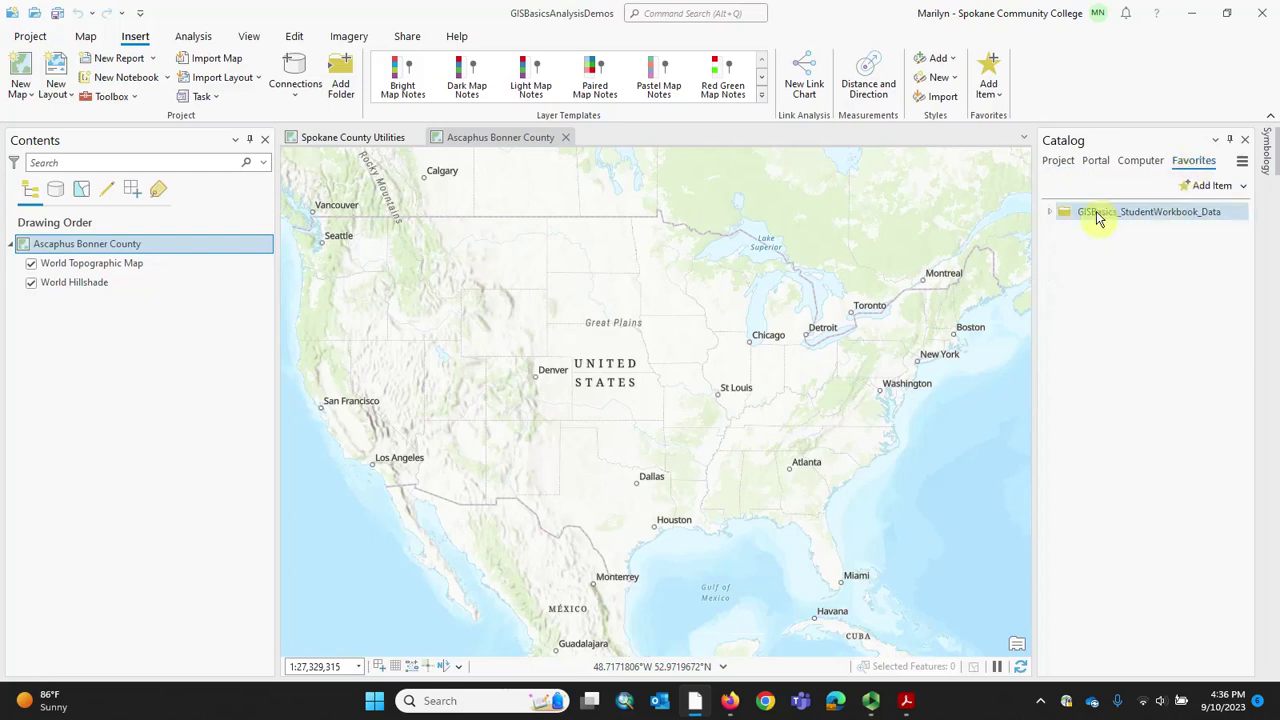
{"action": "left_click", "coordinate": [1055, 214]}
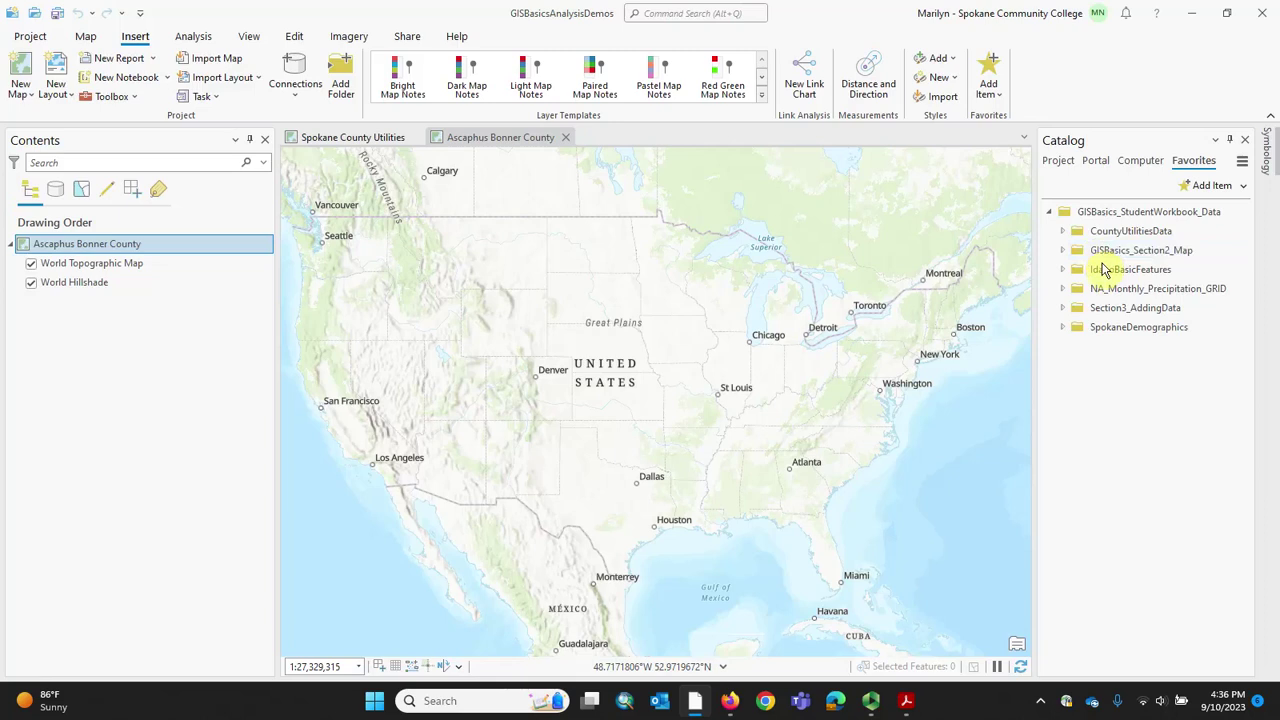
{"action": "left_click", "coordinate": [1100, 328]}
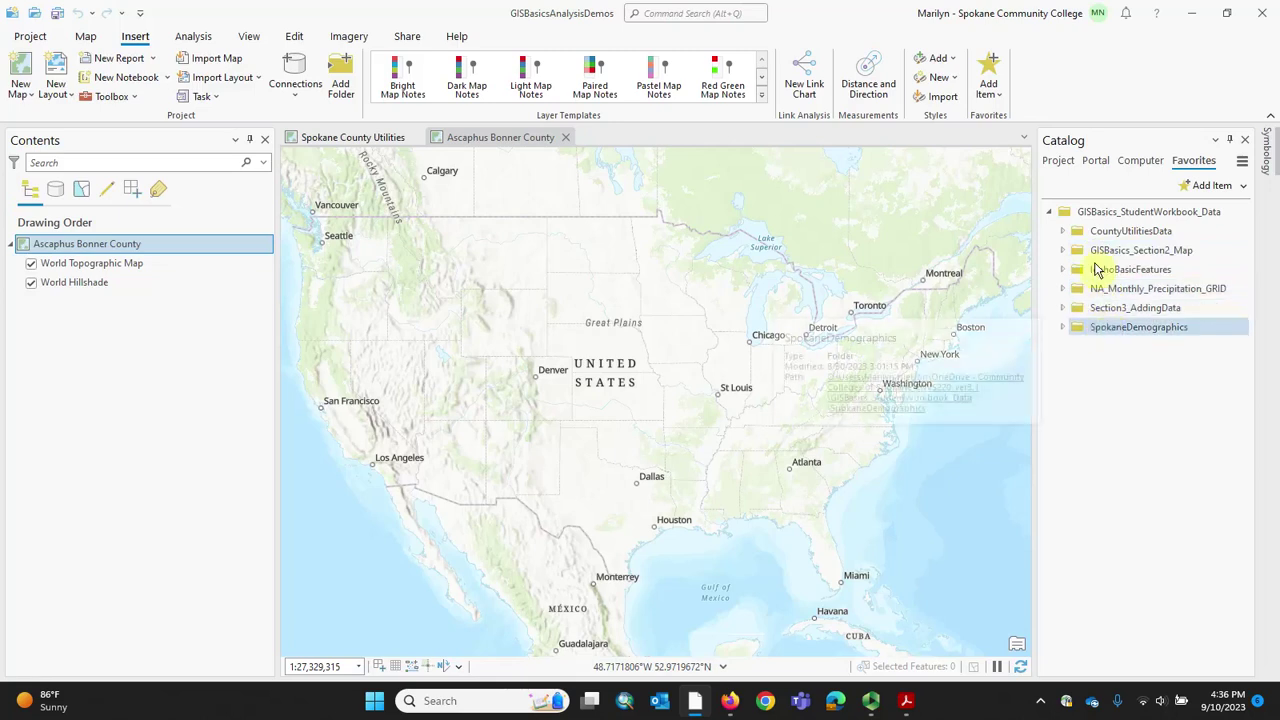
{"action": "right_click", "coordinate": [1121, 214]}
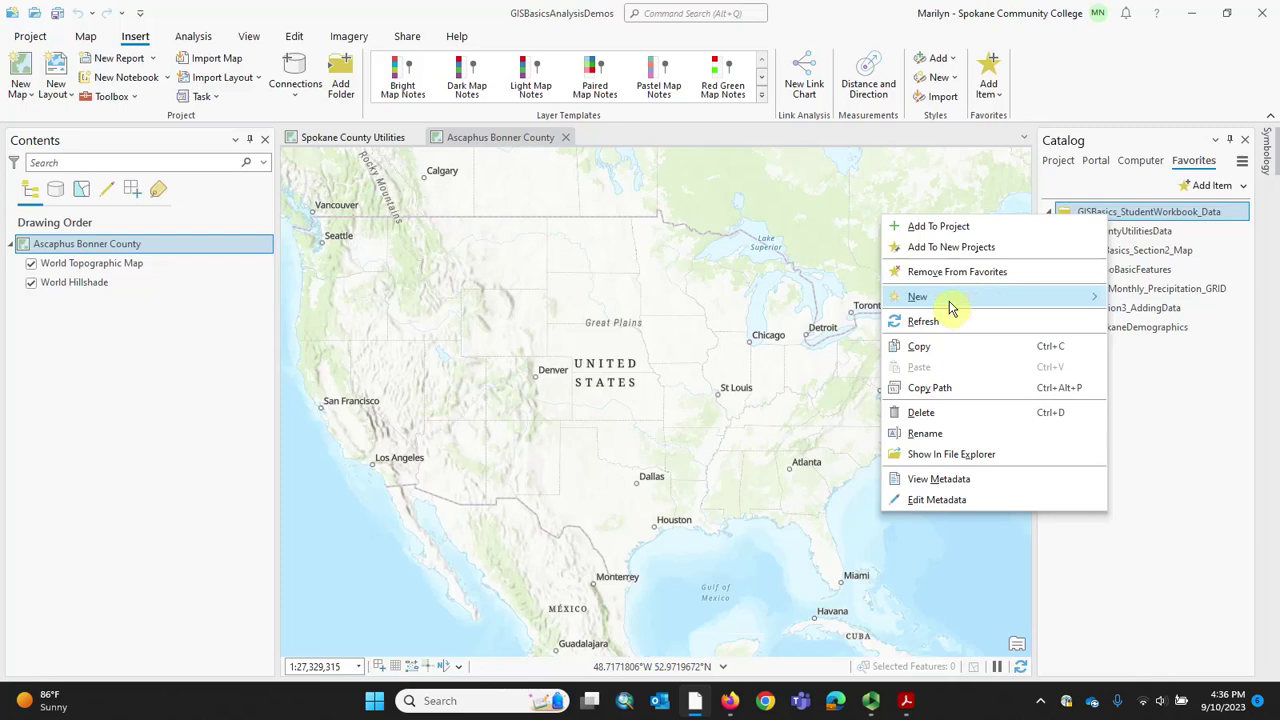
{"action": "left_click", "coordinate": [922, 321]}
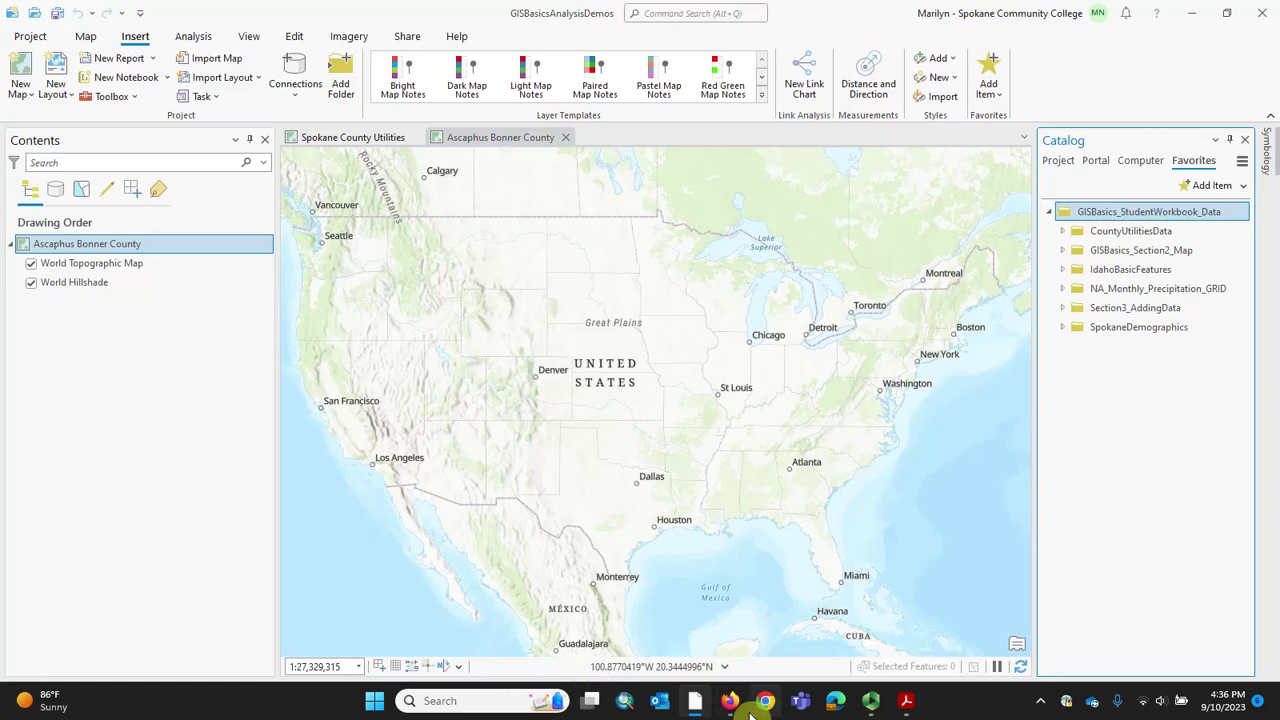
{"action": "mouse_move", "coordinate": [766, 706]}
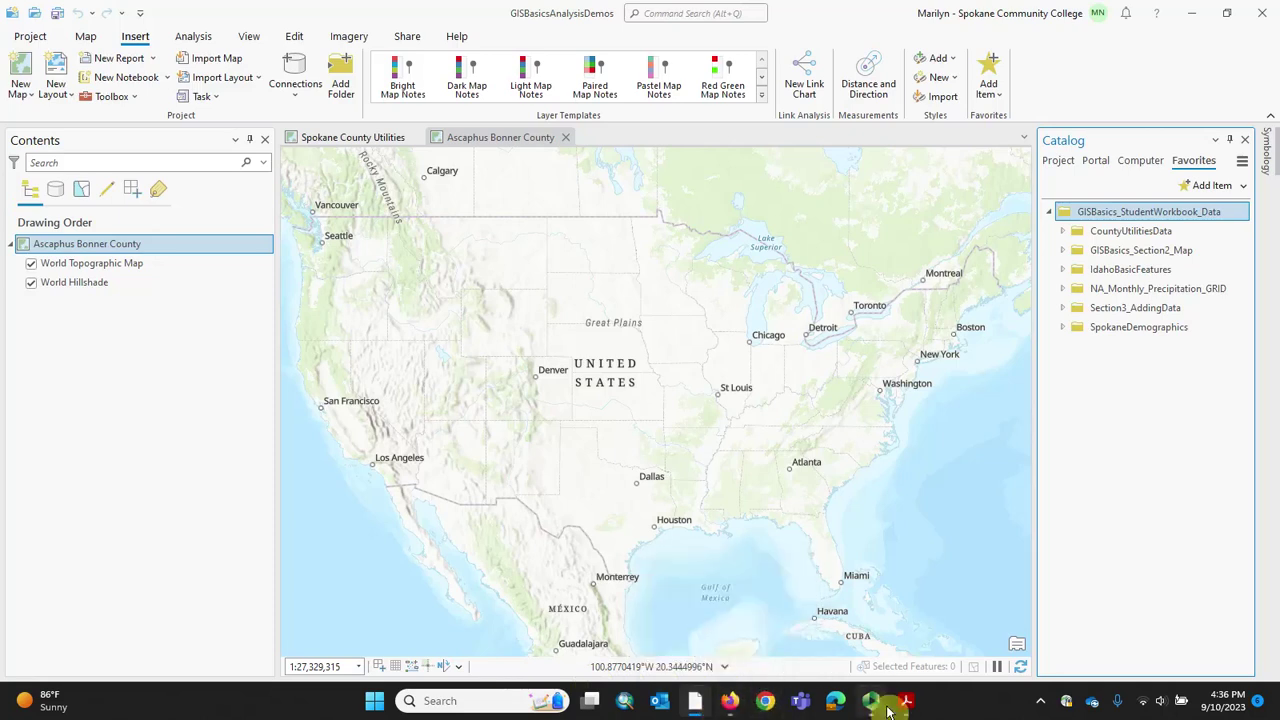
{"action": "left_click", "coordinate": [870, 700]}
{"action": "left_click", "coordinate": [105, 92]}
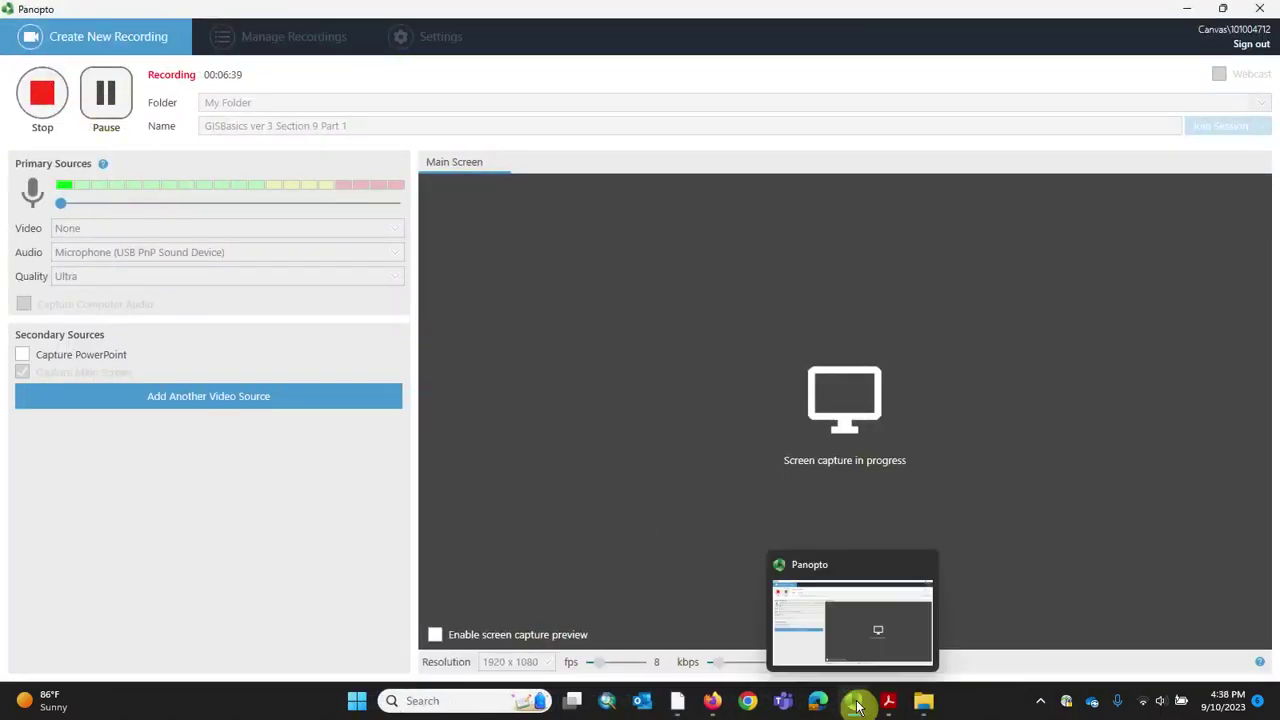
{"action": "left_click", "coordinate": [678, 705]}
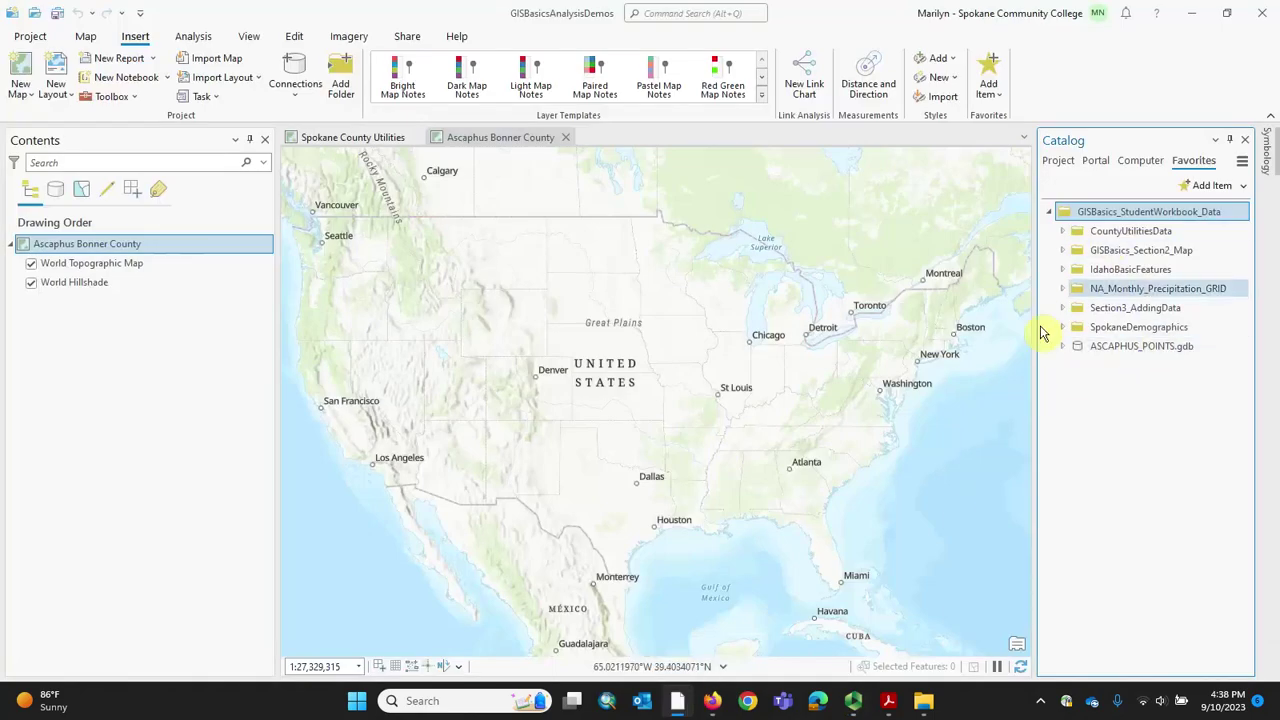
- Add the ASCAPHUS_POINTS.gdb geodatabase from the favorite workbook data folder to the project
{"action": "left_click", "coordinate": [1129, 351]}
{"action": "right_click", "coordinate": [1129, 351]}
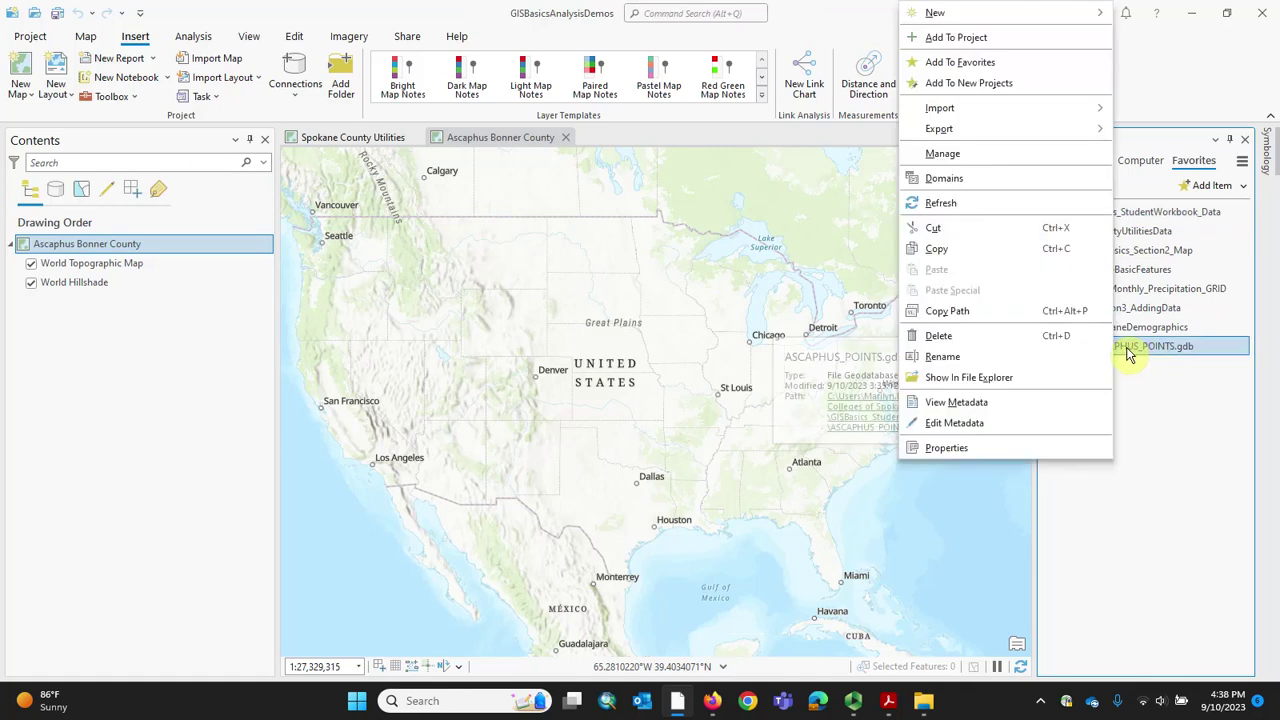
{"action": "left_click", "coordinate": [963, 39]}
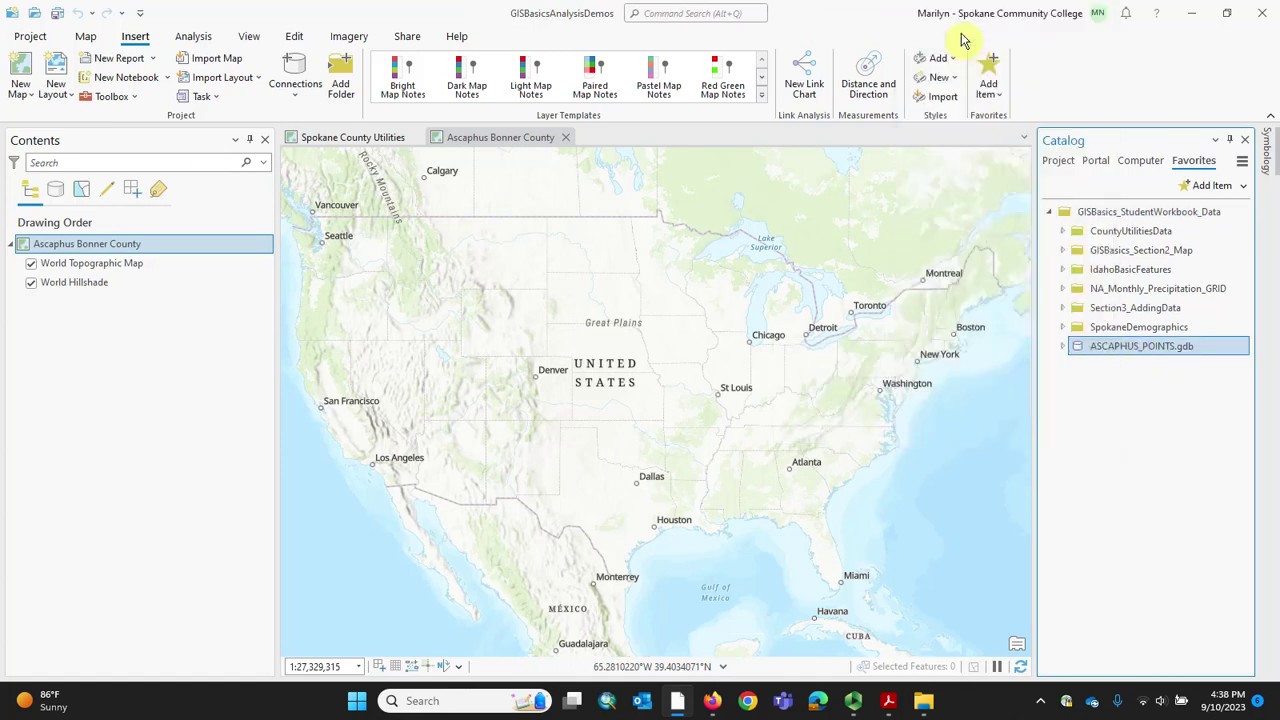
- Add the IDFG_Ascaphus_June2023 feature class from the project's ASCAPHUS_POINTS.gdb database to the Ascaphus Bonner County map
{"action": "left_click", "coordinate": [1060, 161]}
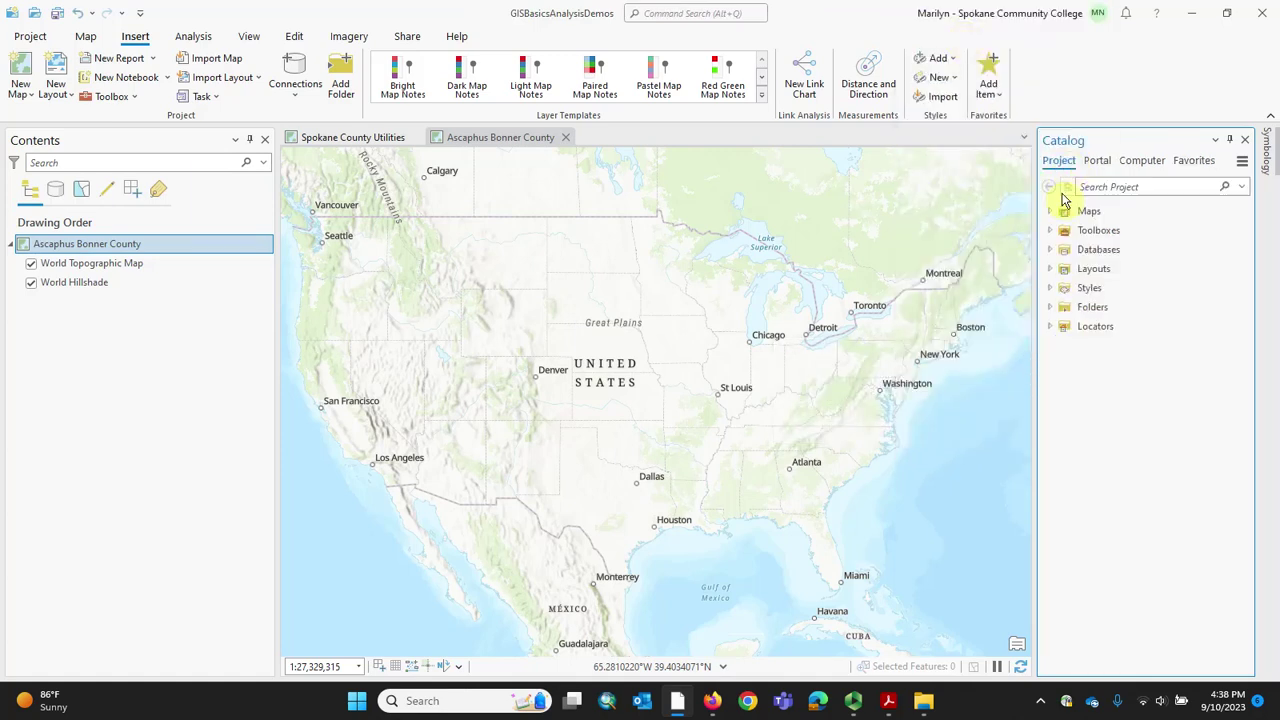
{"action": "left_click", "coordinate": [1049, 251]}
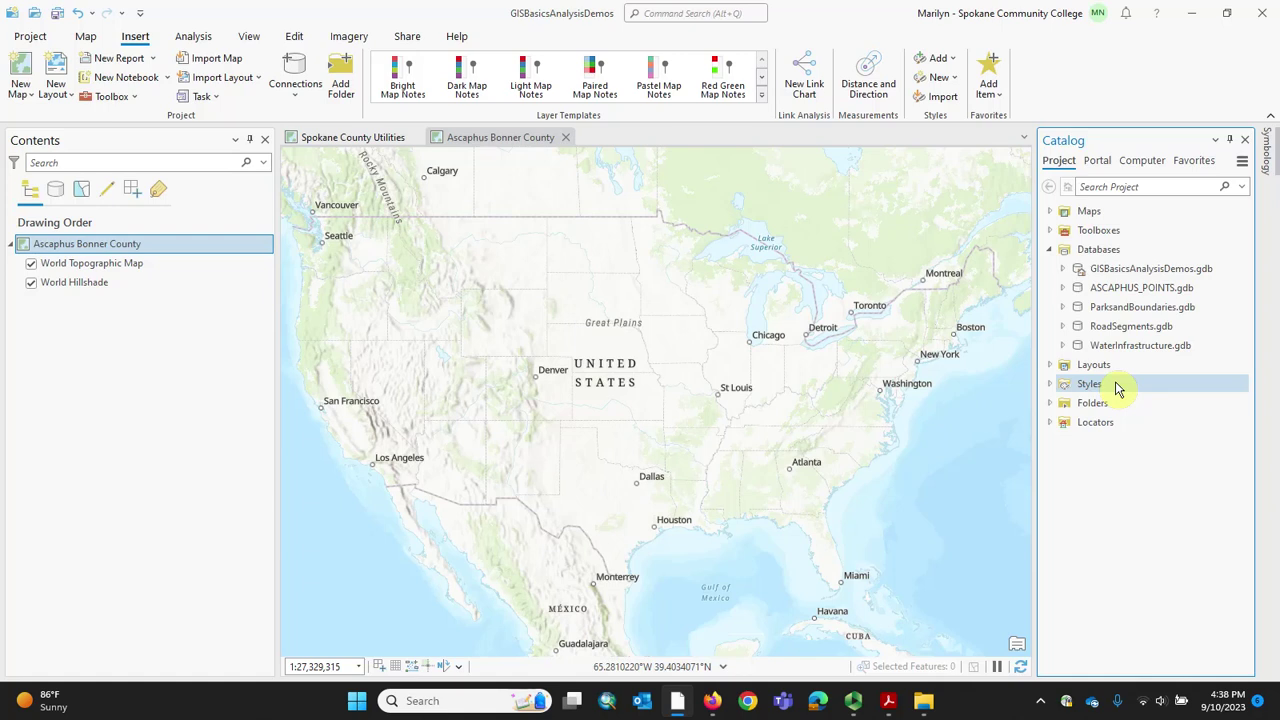
{"action": "left_click", "coordinate": [1063, 288]}
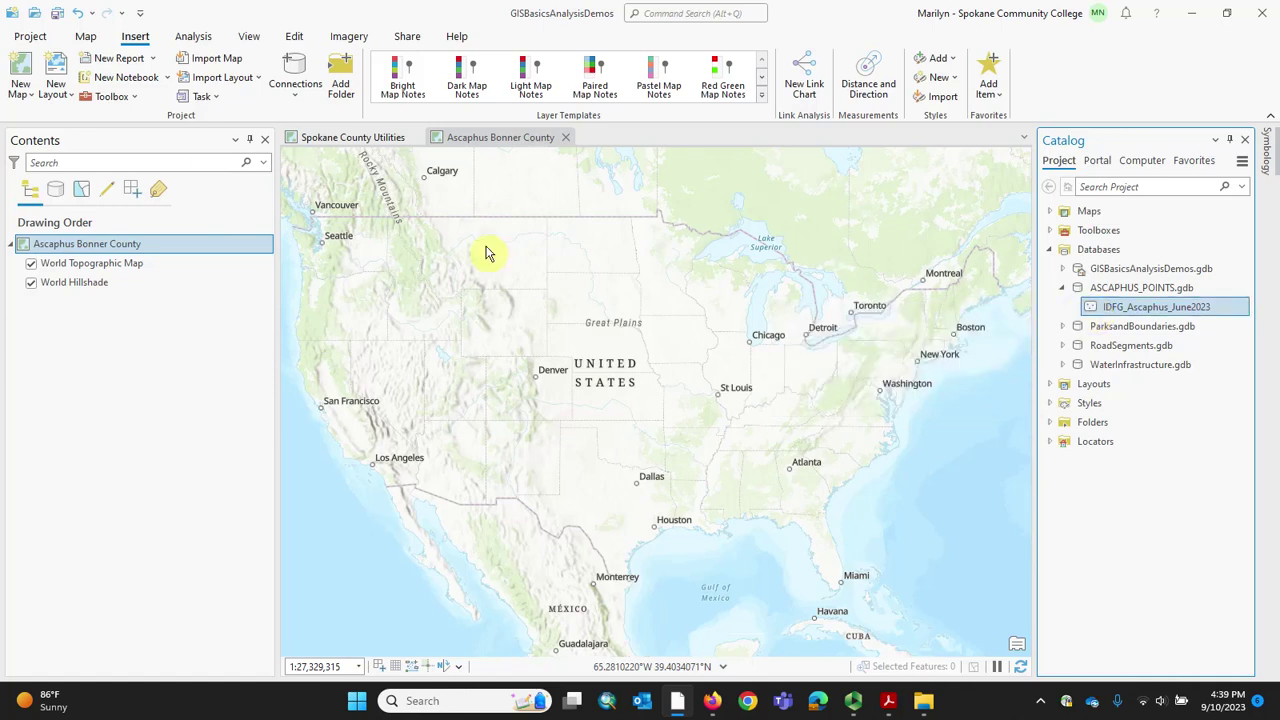
{"action": "left_click_drag", "start_coordinate": [422, 263], "coordinate": [420, 272]}
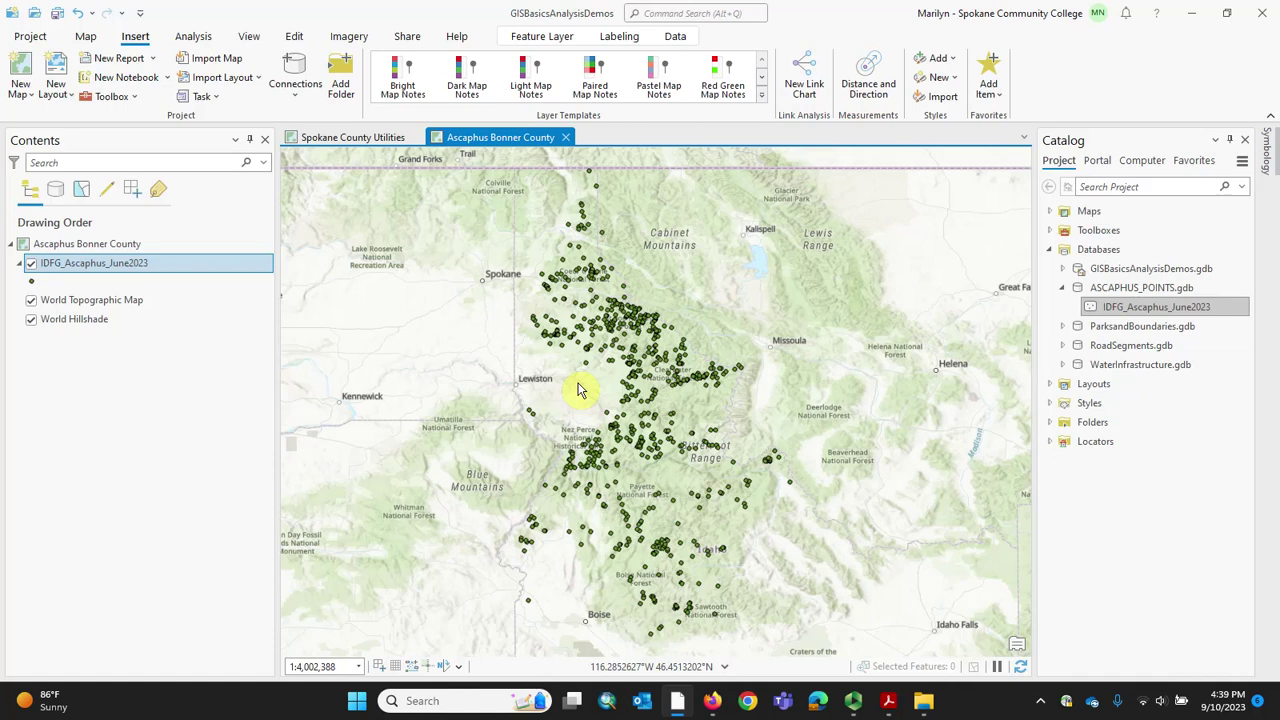
- Check the spatial reference in the feature class properties of IDFG_Ascaphus_June2023, then close them
{"action": "right_click", "coordinate": [1123, 312]}
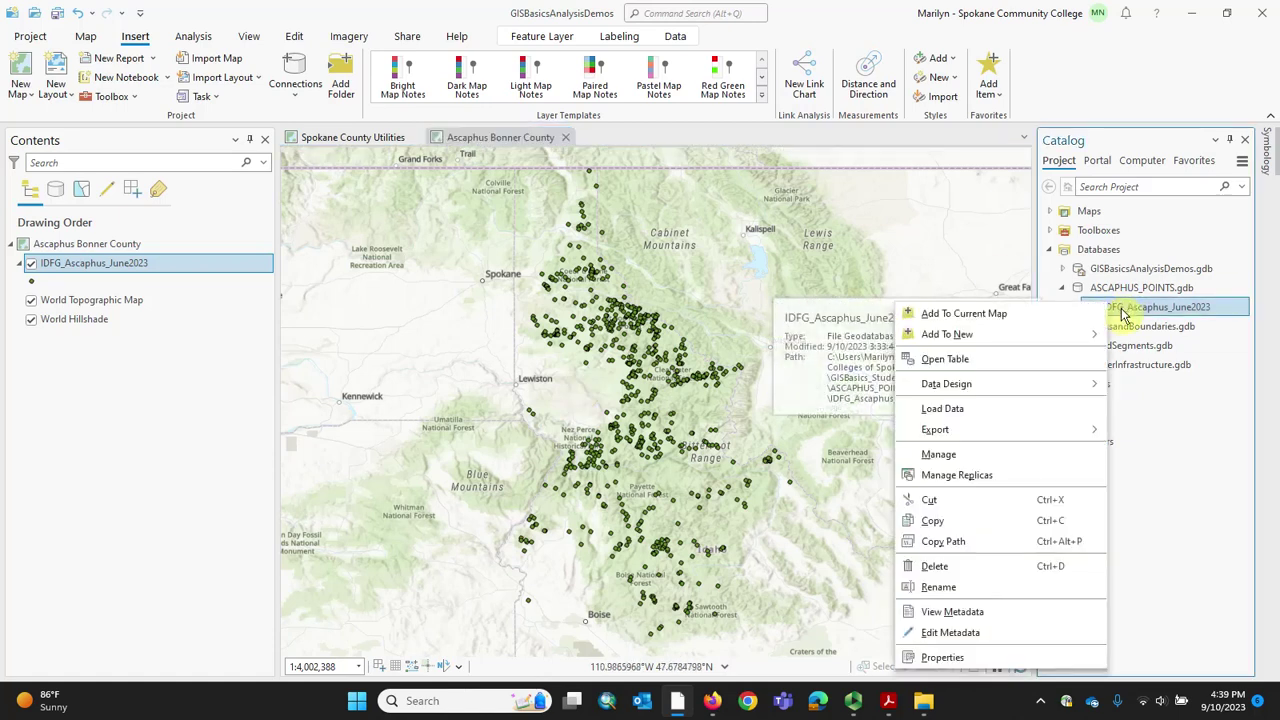
{"action": "left_click", "coordinate": [977, 660]}
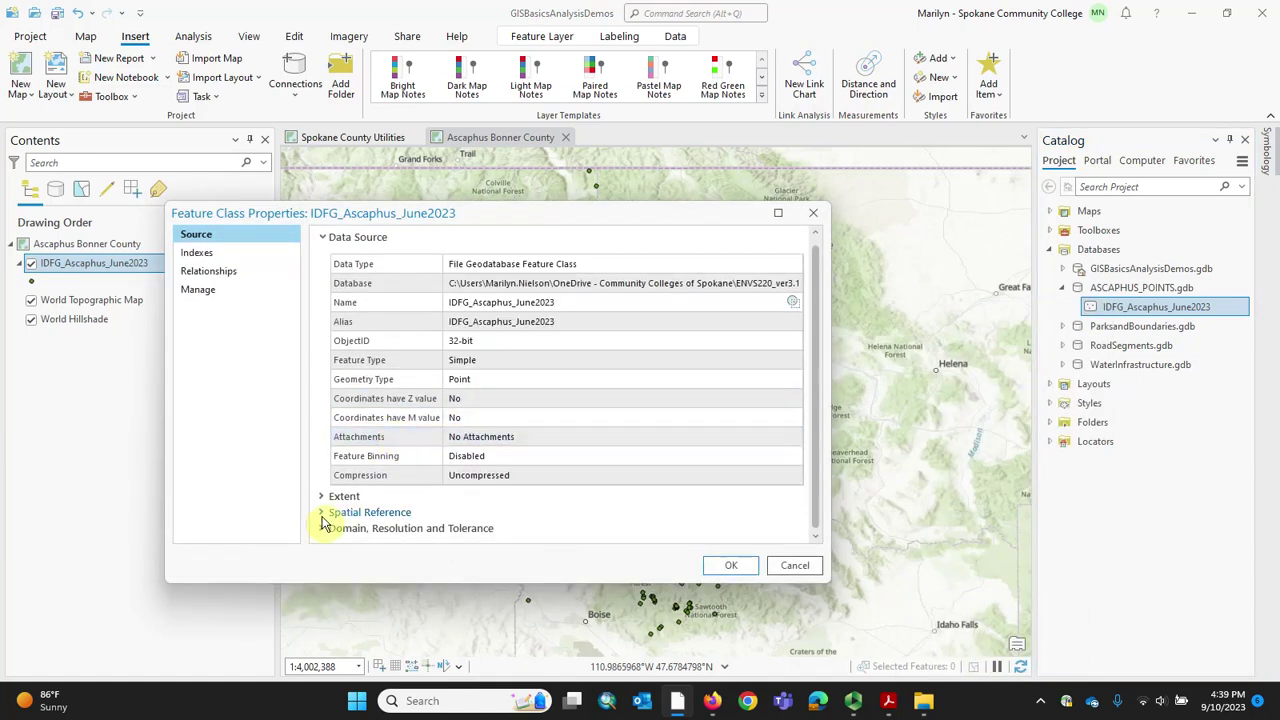
{"action": "left_click", "coordinate": [322, 238]}
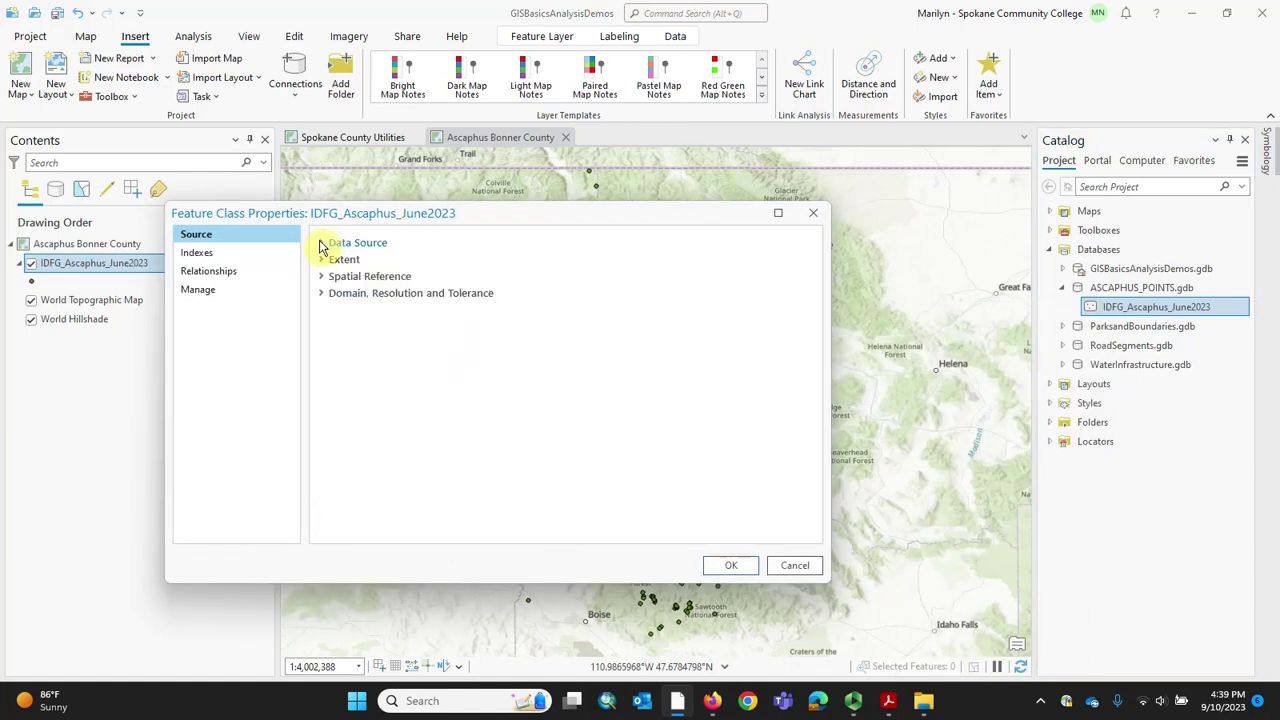
{"action": "left_click", "coordinate": [320, 277]}
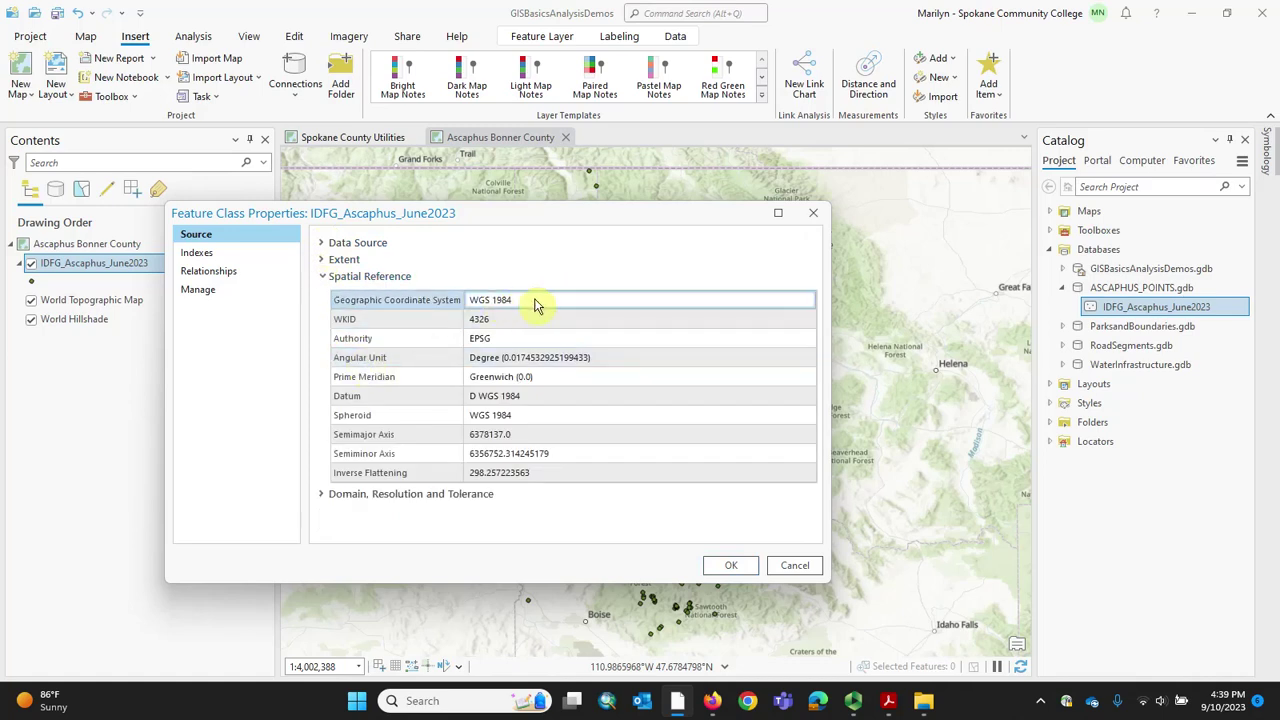
{"action": "left_click", "coordinate": [470, 303]}
{"action": "left_click", "coordinate": [816, 217]}
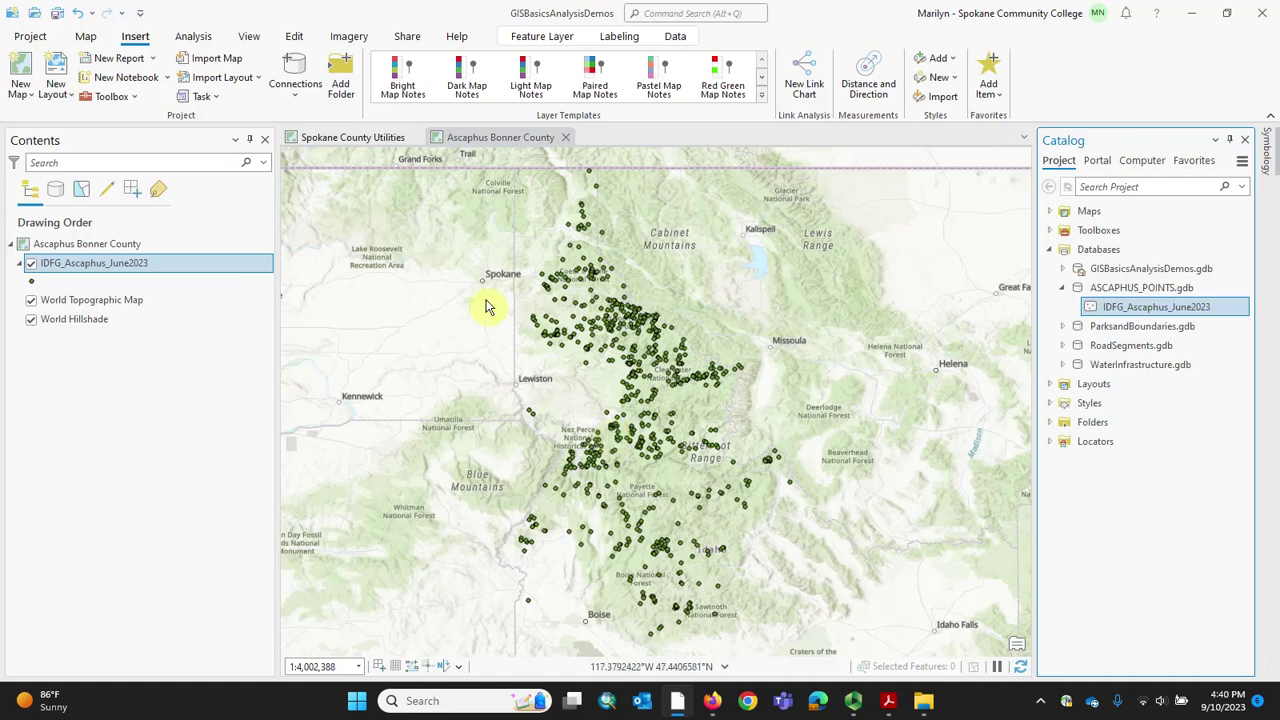
- Set the Ascaphus Bonner County map's coordinate system to the projected NAD 1983 UTM Zone 11N
{"action": "right_click", "coordinate": [74, 245]}
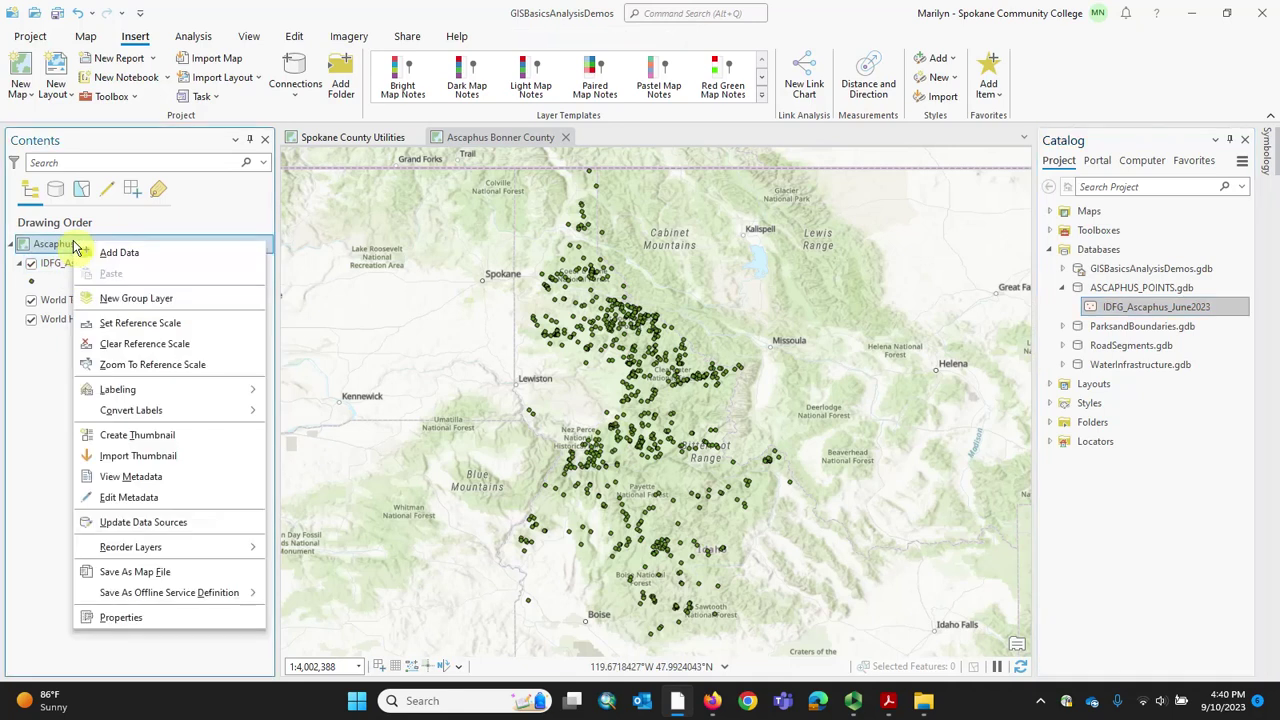
{"action": "left_click", "coordinate": [130, 618]}
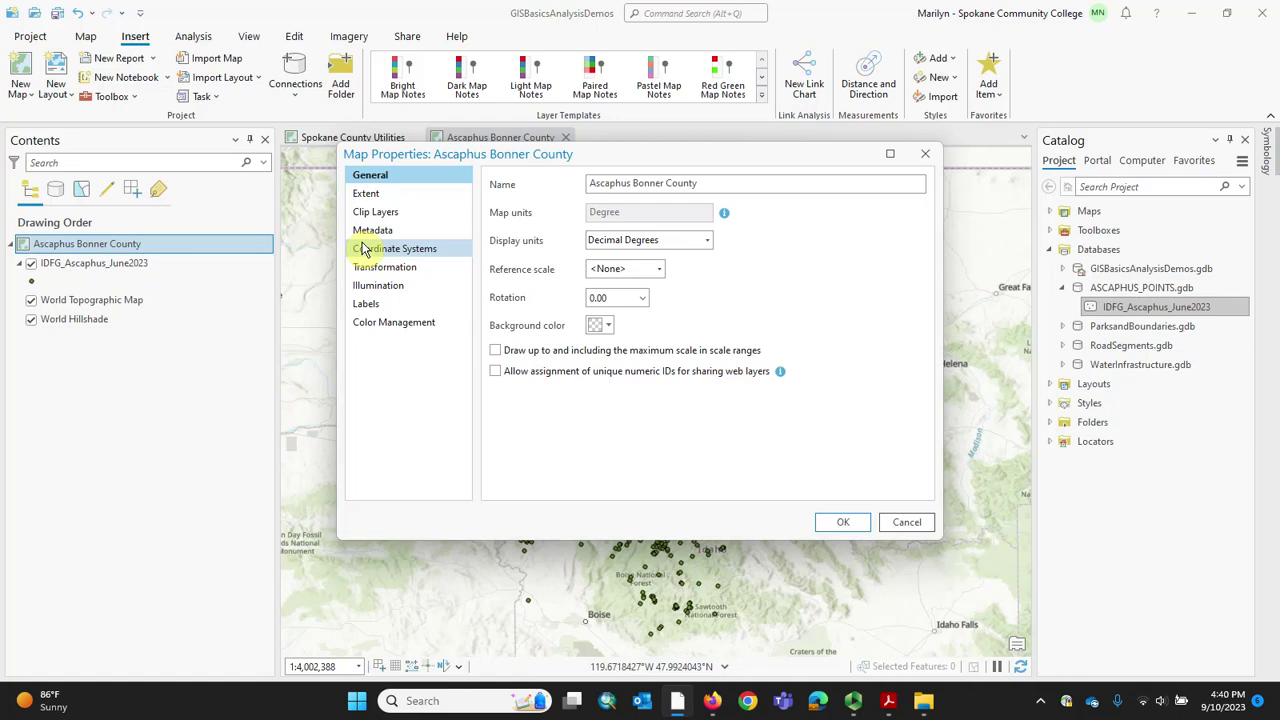
{"action": "left_click", "coordinate": [365, 250]}
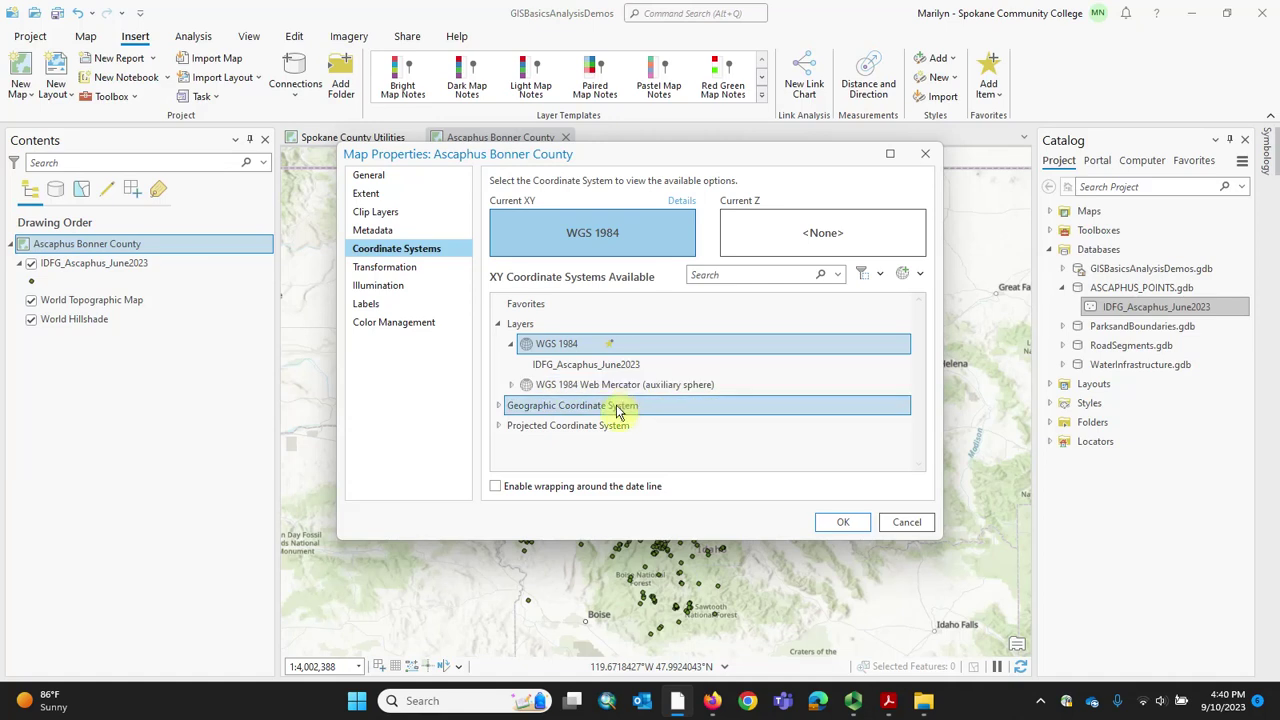
{"action": "left_click", "coordinate": [498, 428]}
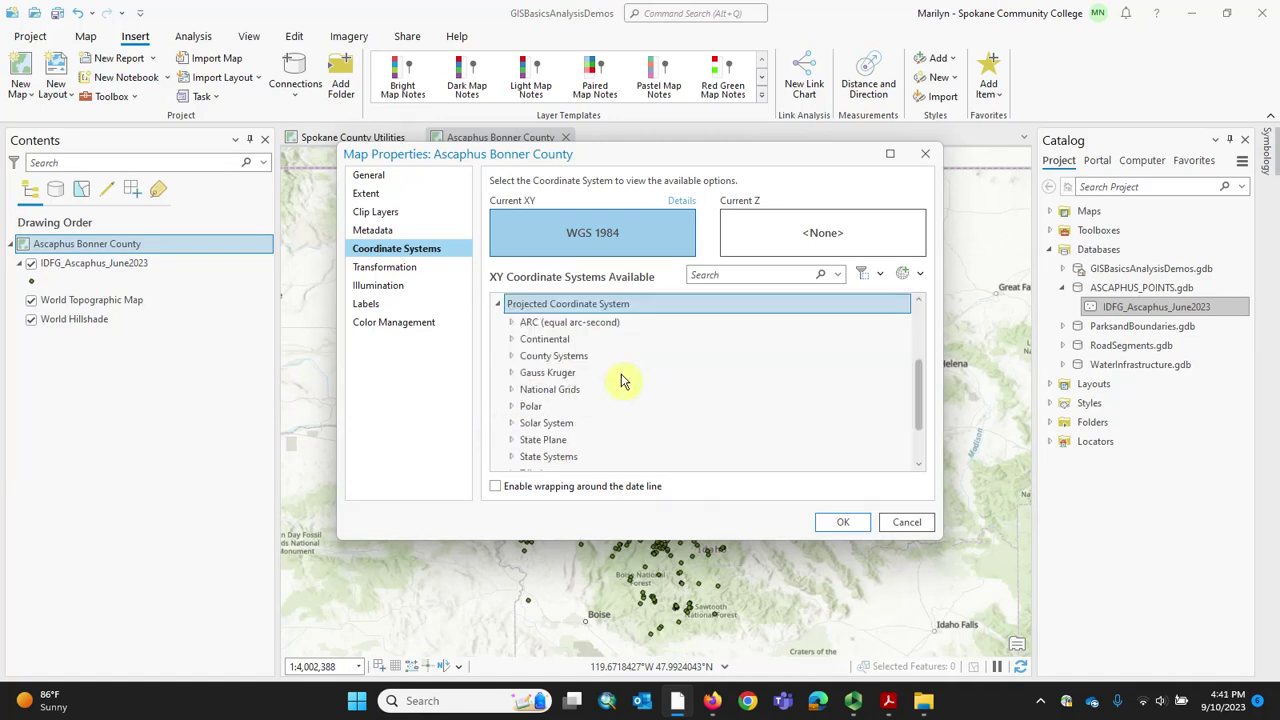
{"action": "scroll", "coordinate": [629, 374], "scroll_direction": "down", "scroll_amount": 1}
{"action": "left_click", "coordinate": [513, 430]}
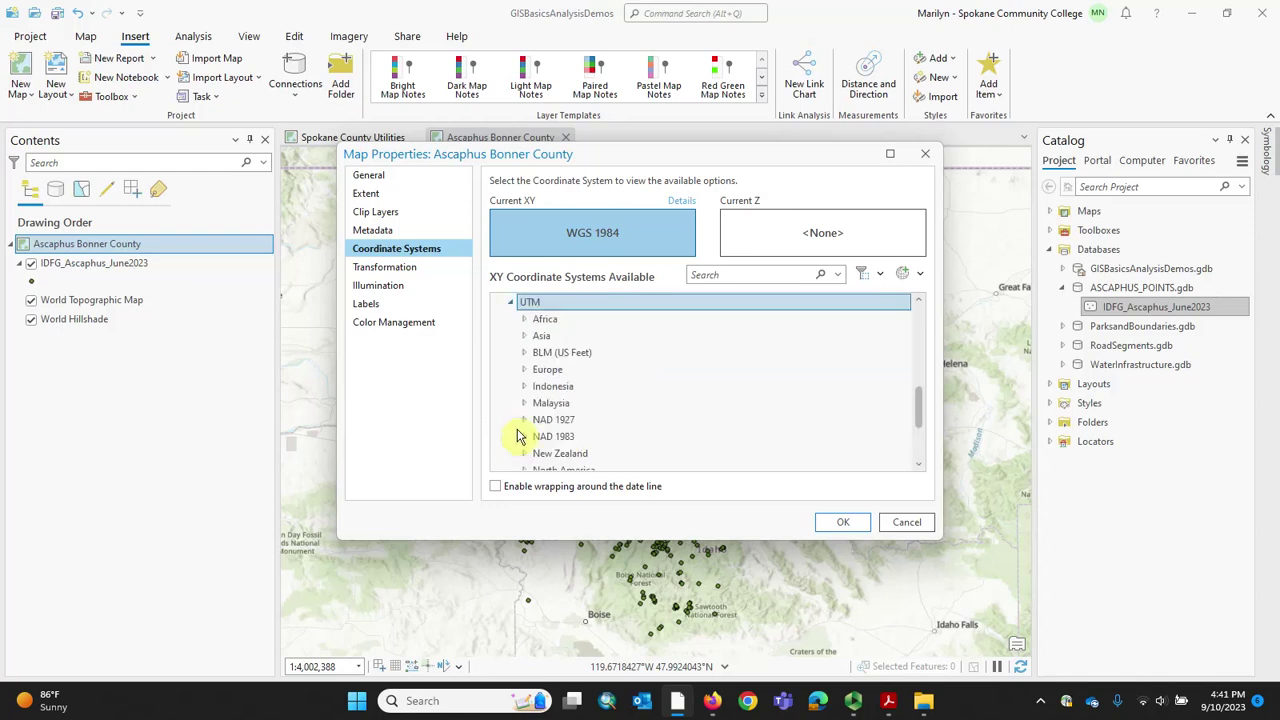
{"action": "left_click", "coordinate": [525, 439]}
{"action": "scroll", "coordinate": [580, 405], "scroll_direction": "down", "scroll_amount": 2}
{"action": "left_click", "coordinate": [626, 378]}
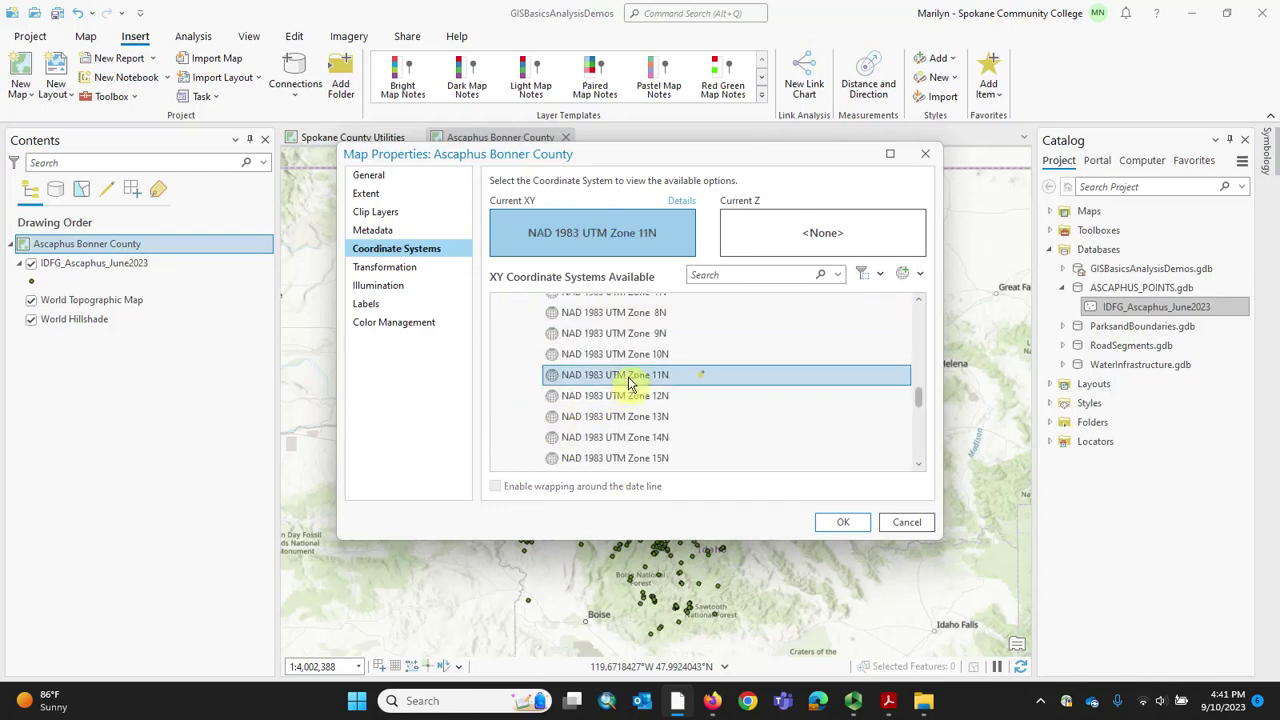
{"action": "left_click", "coordinate": [843, 524]}
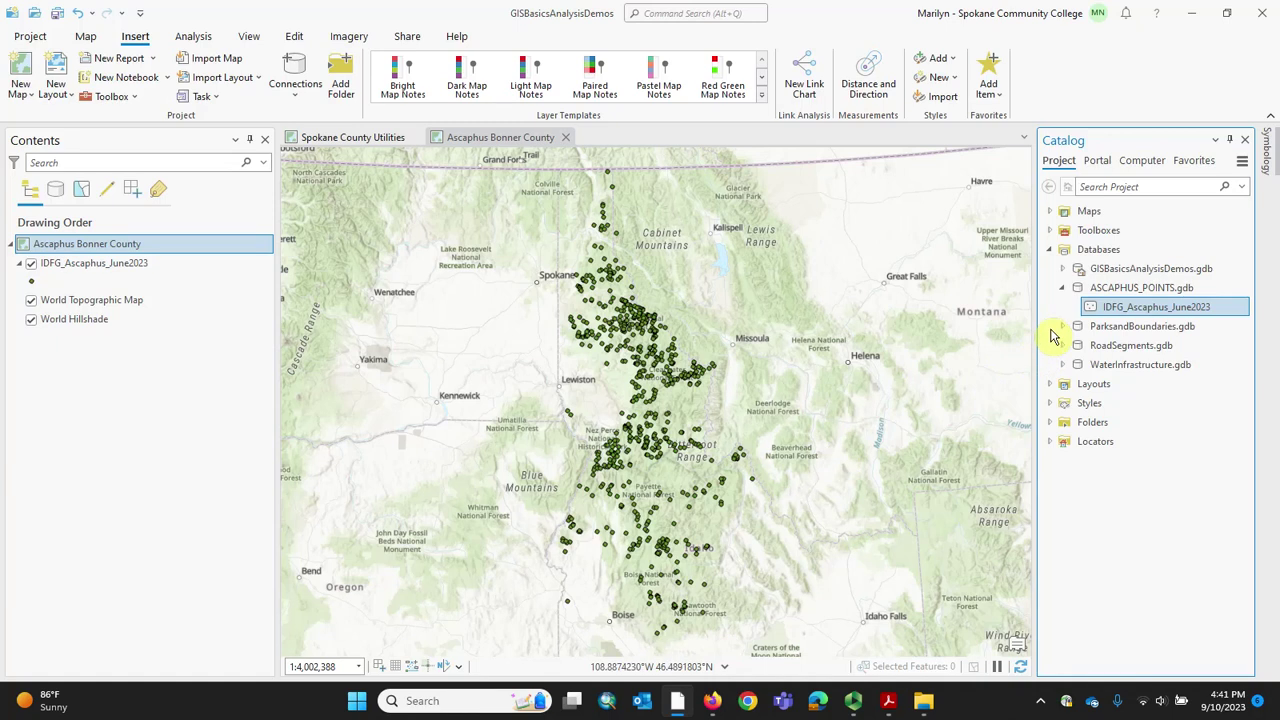
- Add IdahoBasicFeatures.gdb from the IdahoBasicFeatures folder in the Catalog favorites to the project
{"action": "left_click", "coordinate": [1190, 161]}
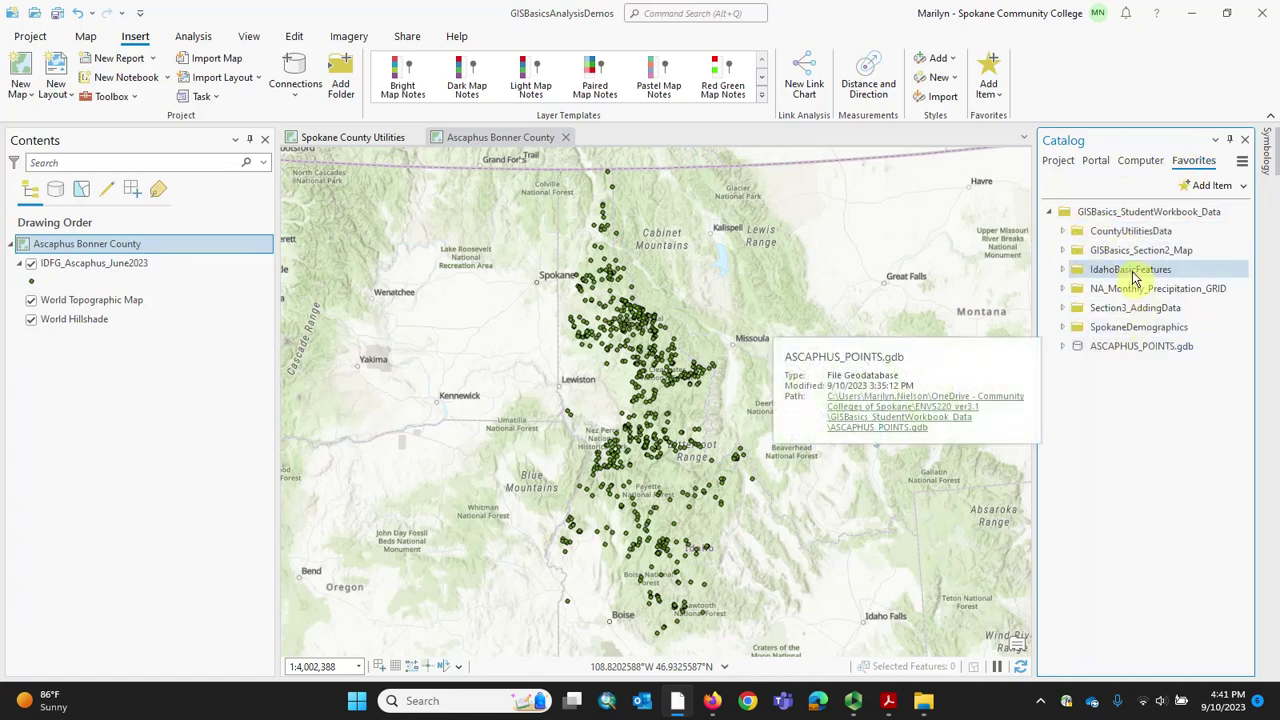
{"action": "left_click", "coordinate": [1063, 270]}
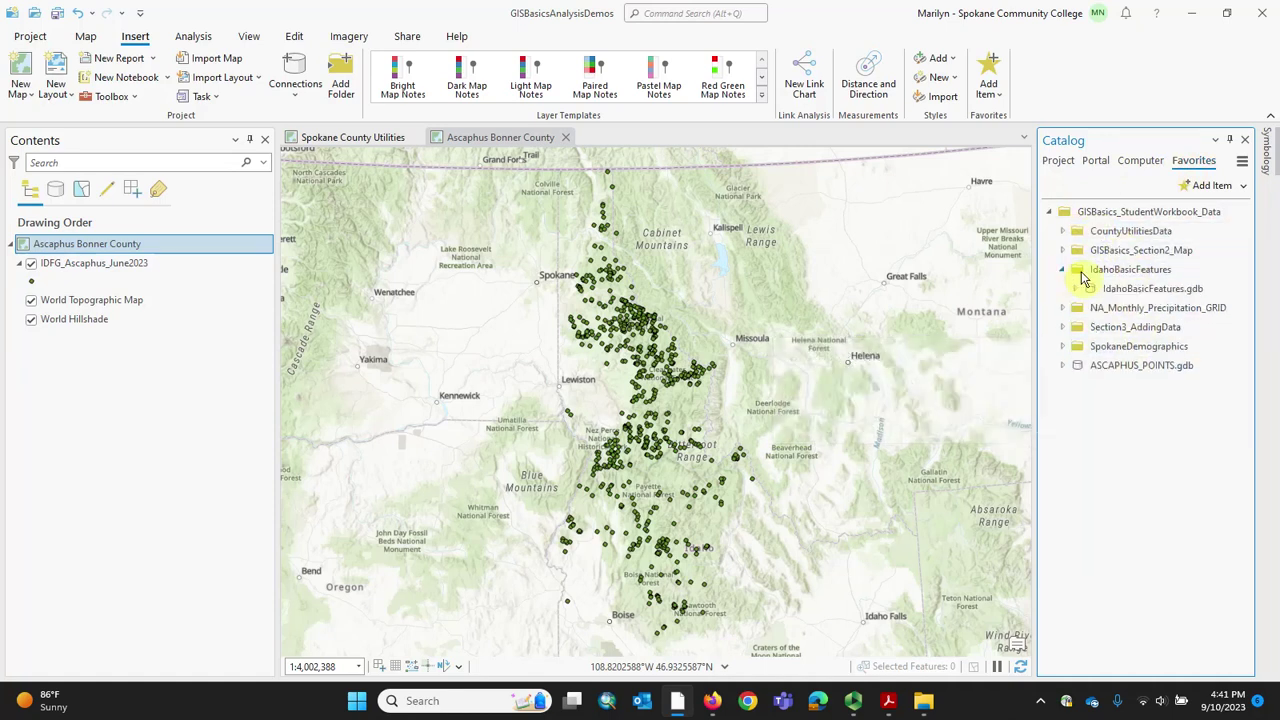
{"action": "right_click", "coordinate": [1115, 289]}
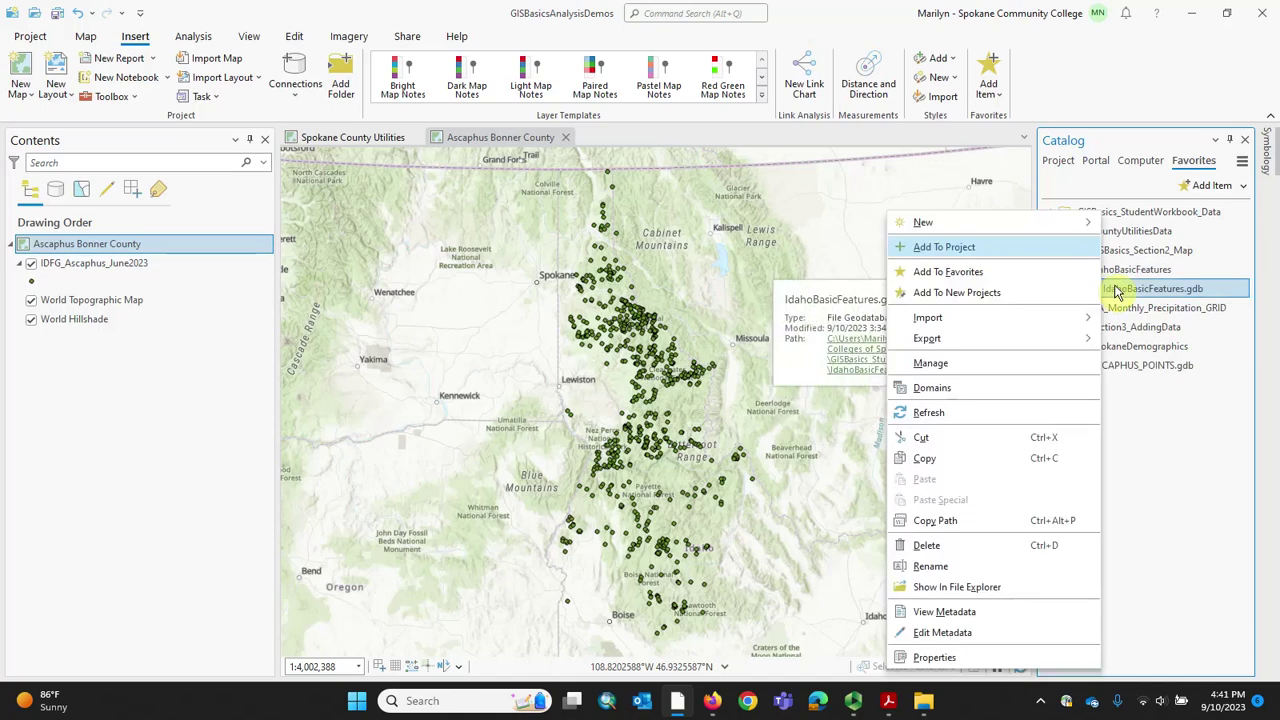
{"action": "left_click", "coordinate": [971, 251]}
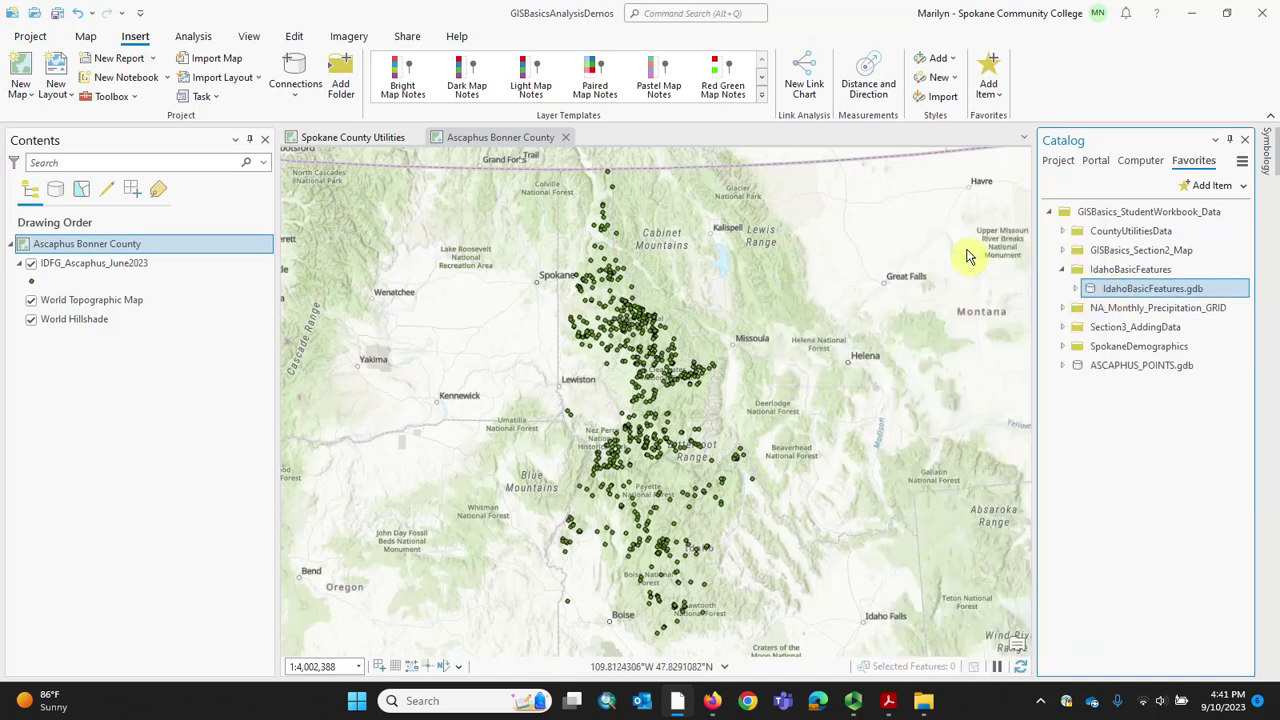
- Add the IDHUC12Watersheds and IDCounties feature classes from the project's IdahoBasicFeatures.gdb to the map
{"action": "left_click", "coordinate": [1058, 162]}
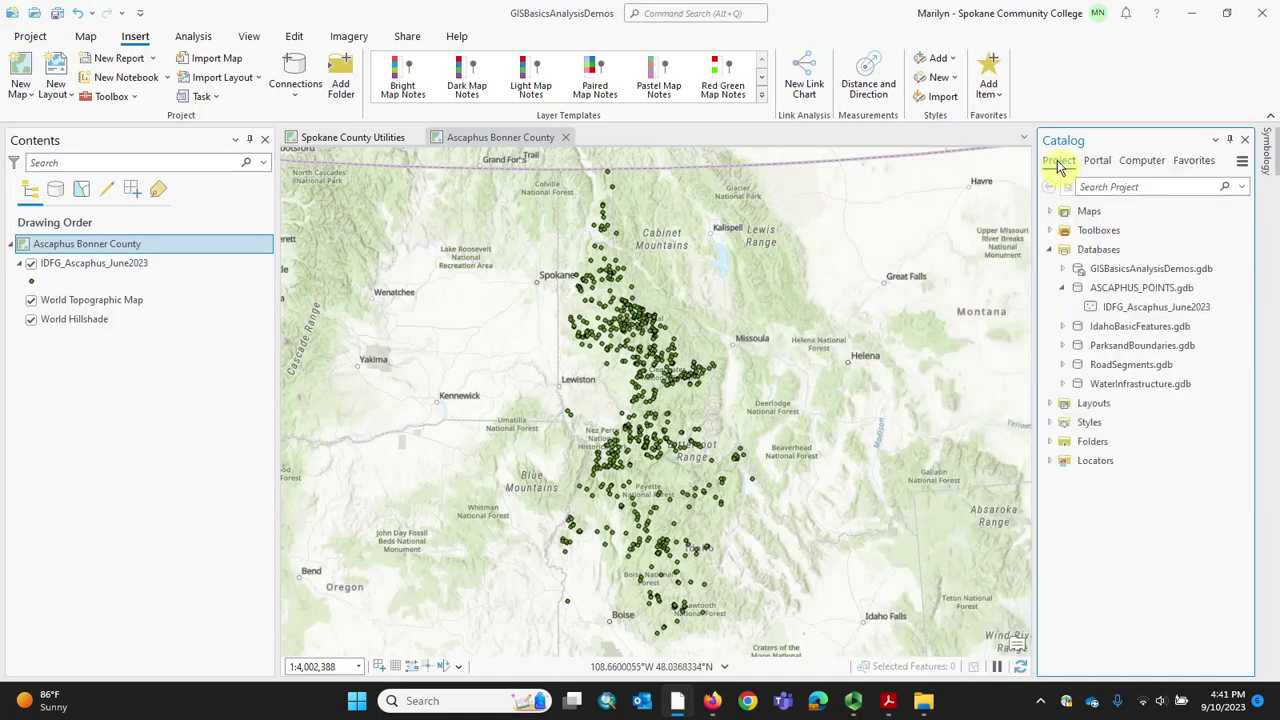
{"action": "left_click", "coordinate": [1115, 249]}
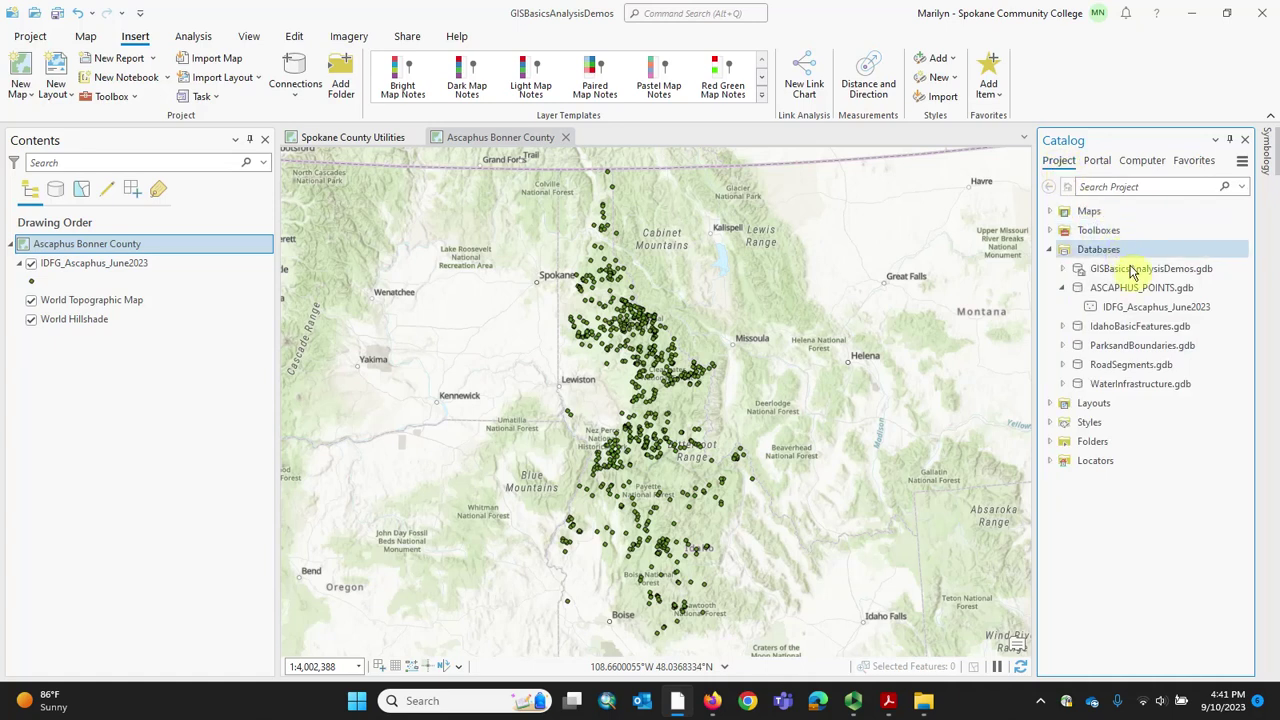
{"action": "left_click", "coordinate": [1063, 327]}
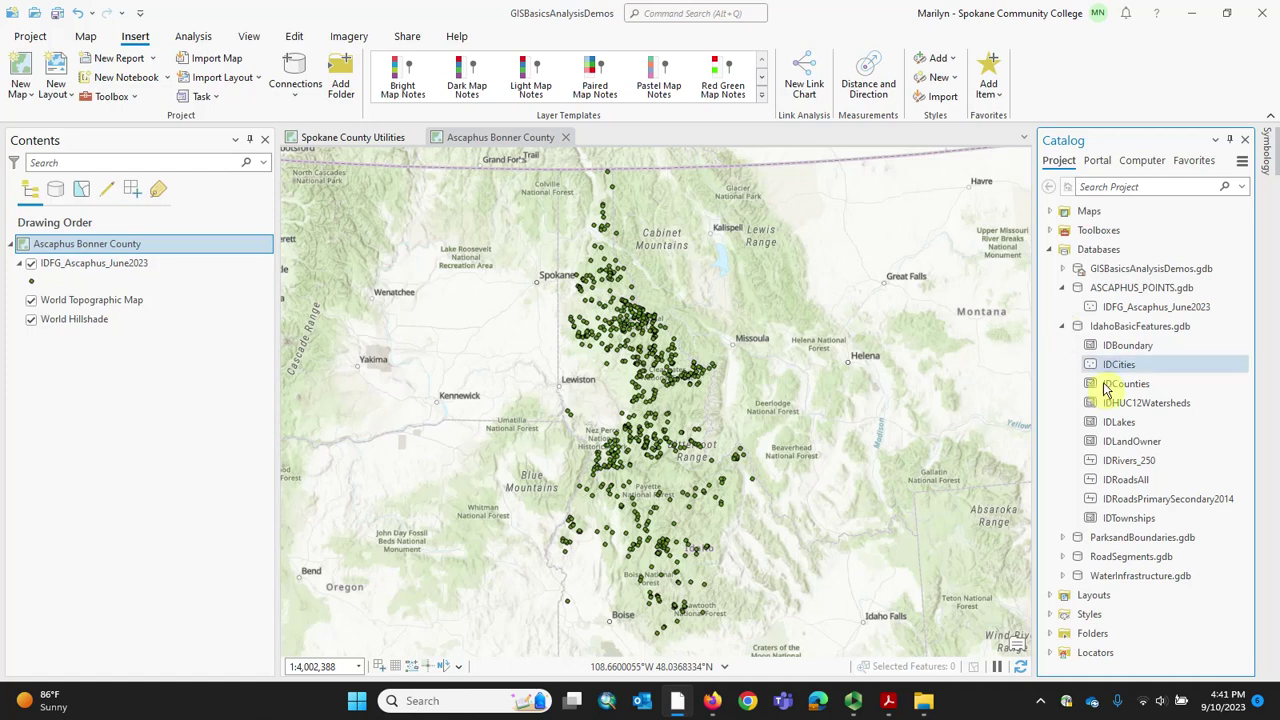
{"action": "mouse_move", "coordinate": [1120, 408]}
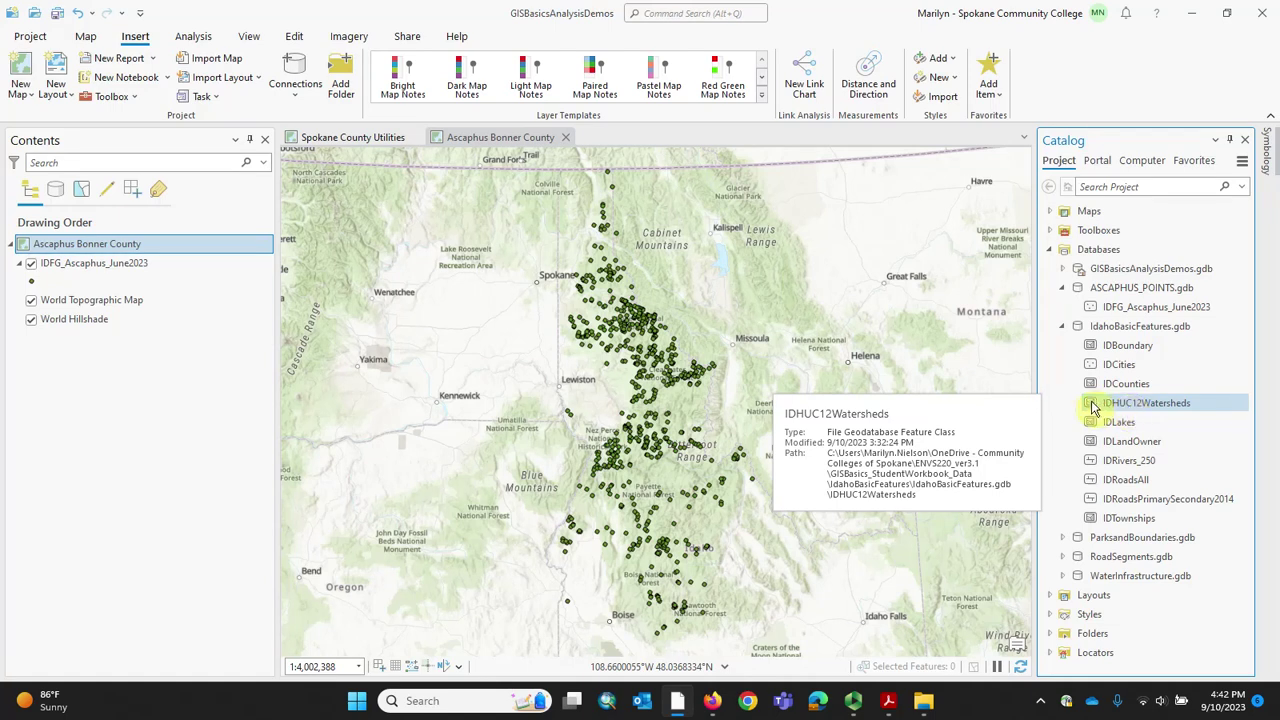
{"action": "left_click_drag", "start_coordinate": [1093, 408], "coordinate": [646, 403]}
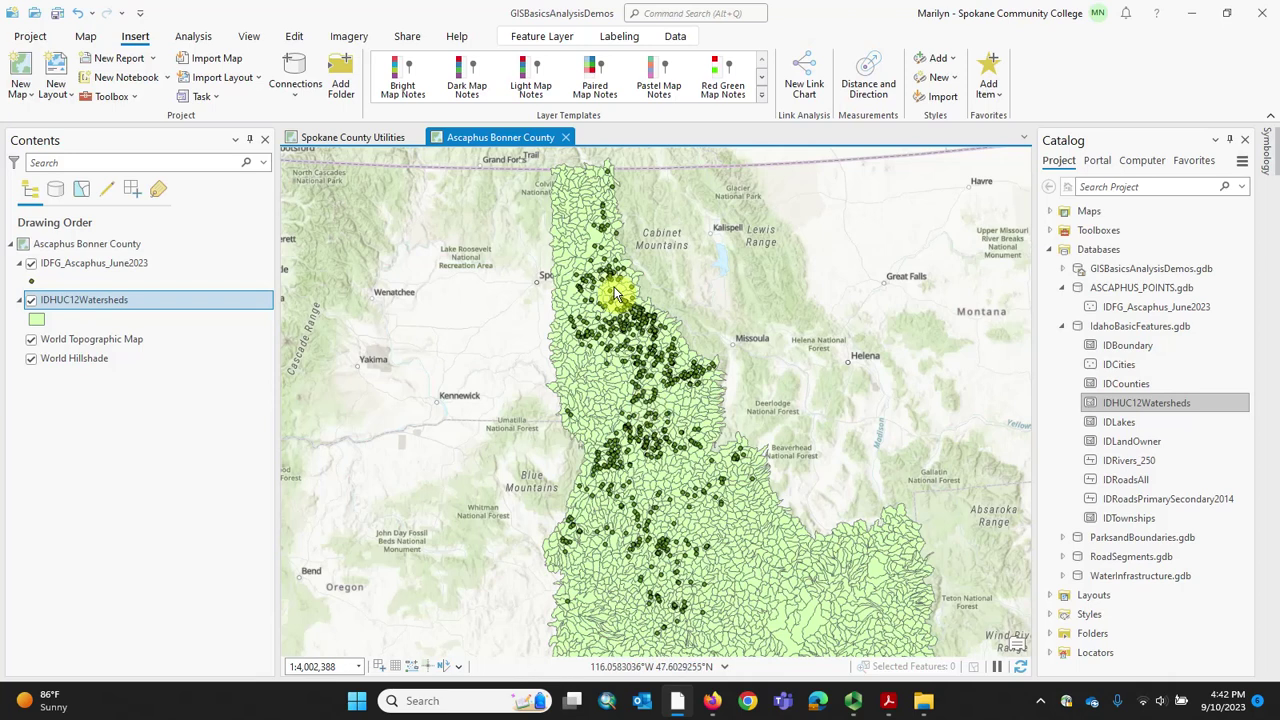
{"action": "left_click", "coordinate": [1094, 388]}
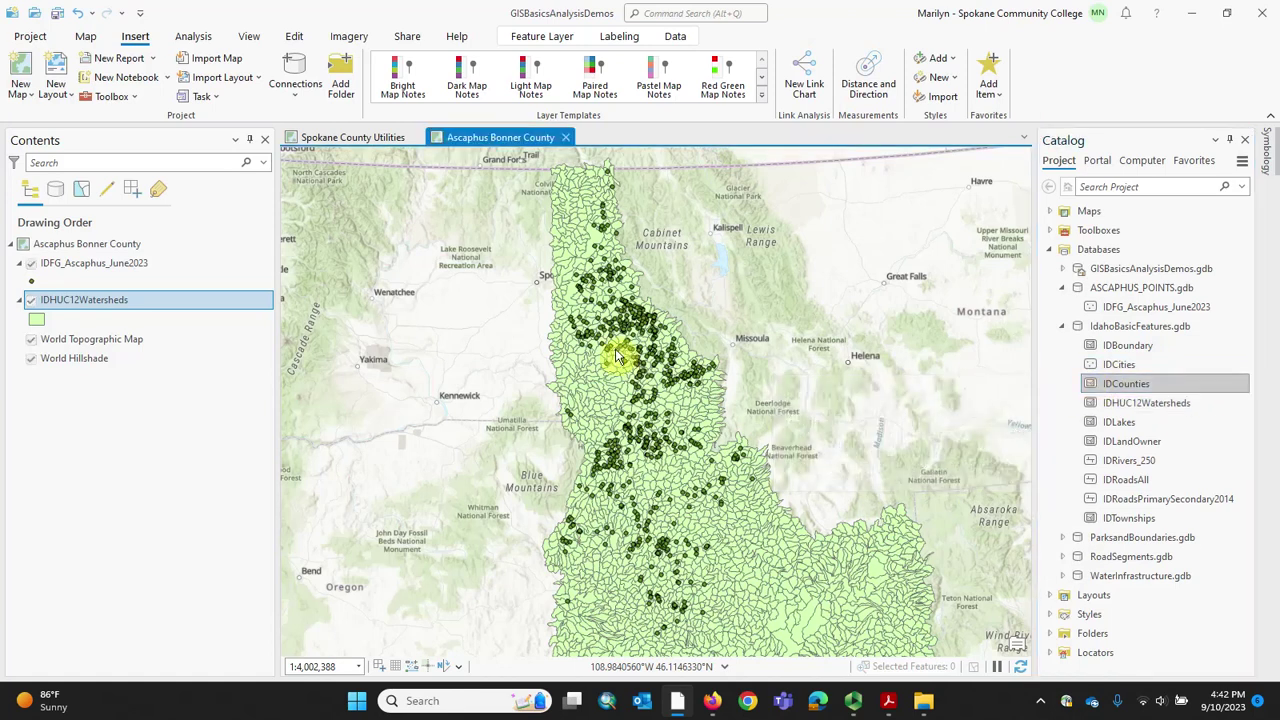
{"action": "left_click_drag", "start_coordinate": [617, 357], "coordinate": [617, 357]}
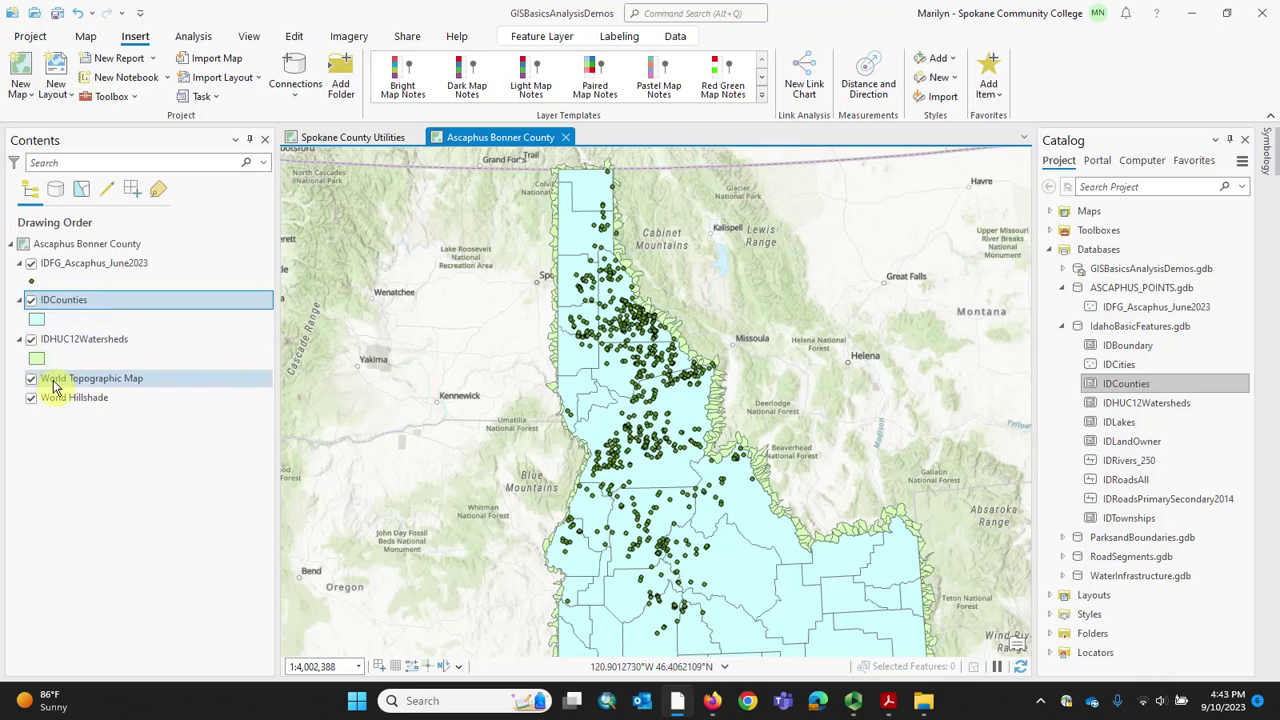
- Symbolize IDCounties with the dashed black outline and IDHUC12Watersheds with the first solid black outline from the ArcGIS 2D gallery
{"action": "left_click", "coordinate": [39, 323]}
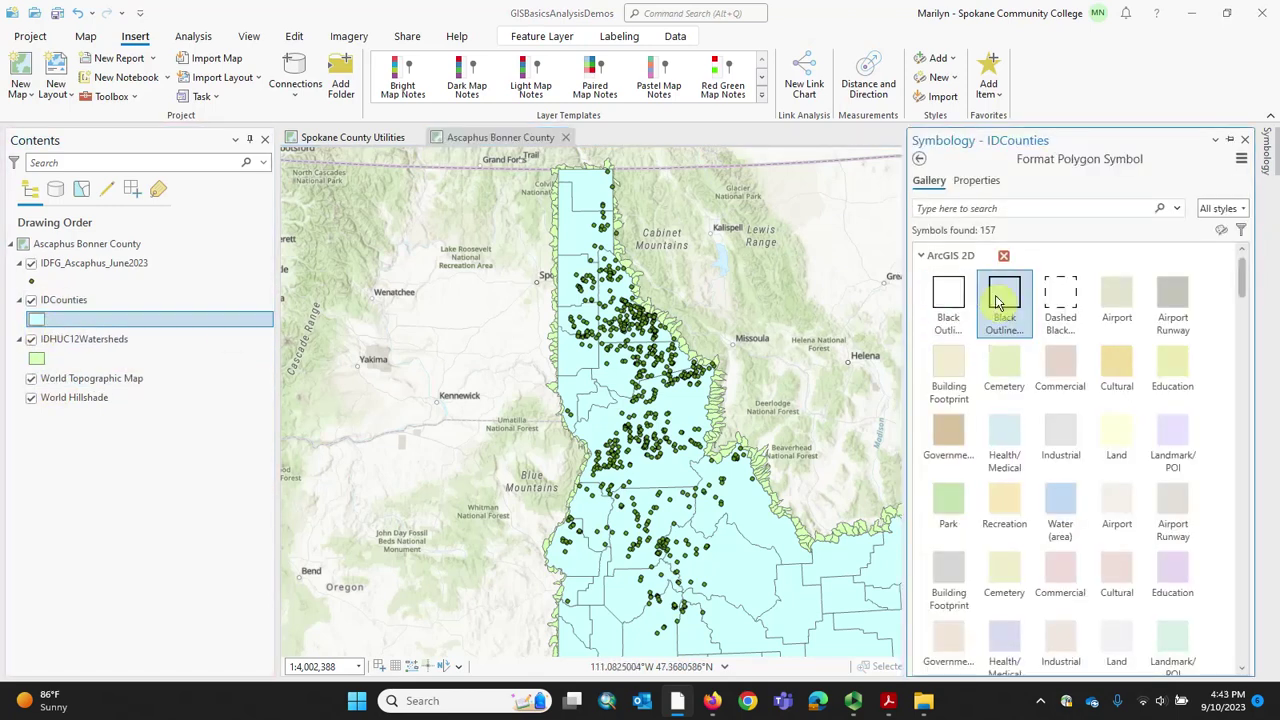
{"action": "left_click", "coordinate": [1058, 298]}
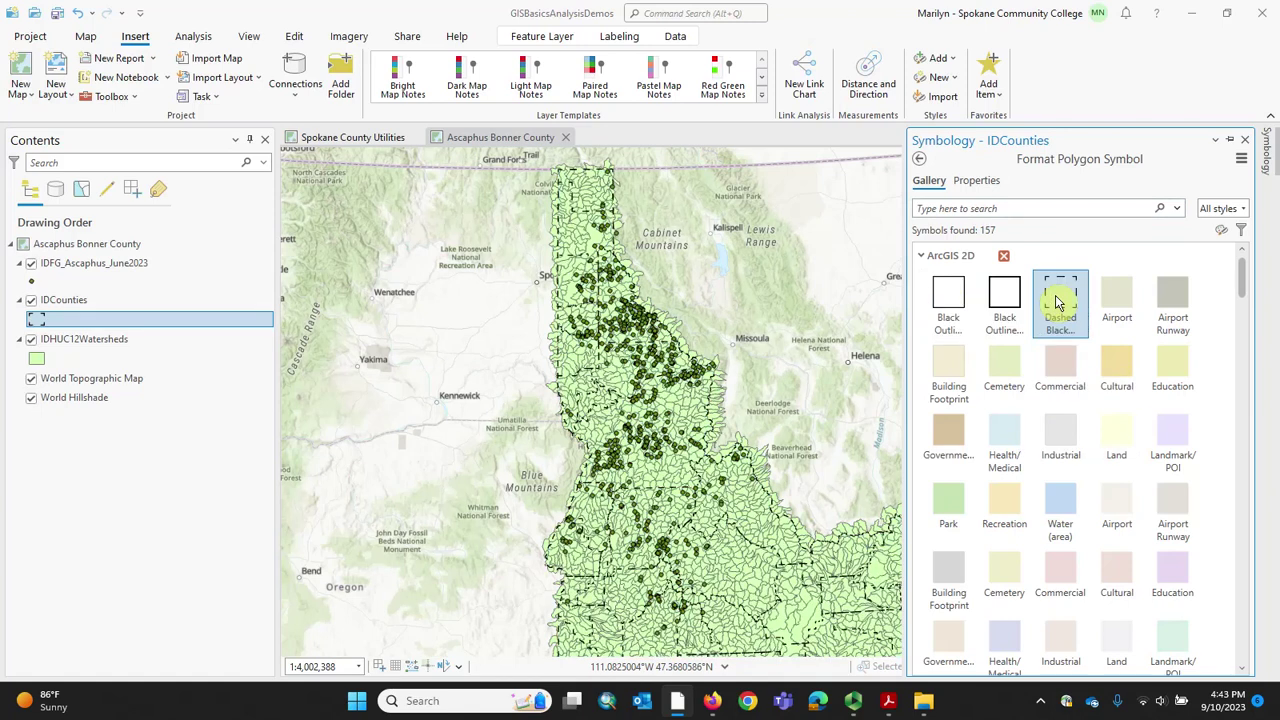
{"action": "left_click", "coordinate": [36, 358]}
{"action": "left_click", "coordinate": [948, 302]}
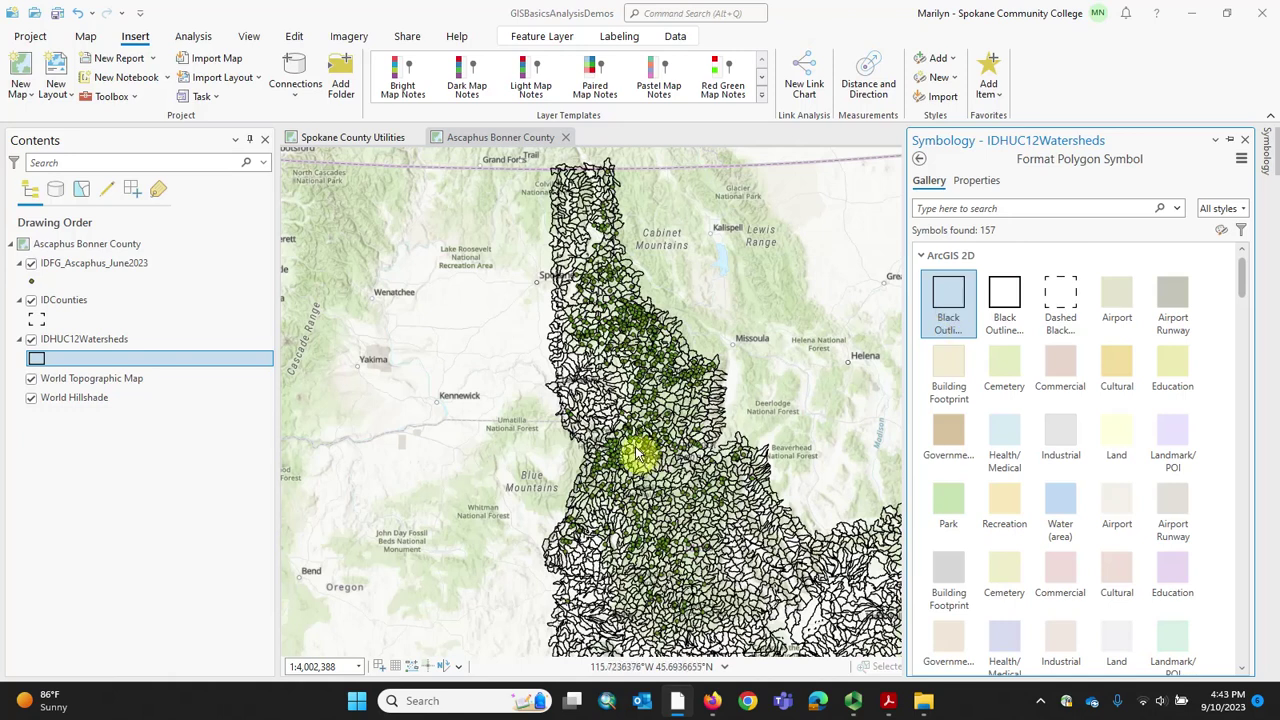
- Set the outline color of the dashed IDCounties symbol to yellow
{"action": "left_click", "coordinate": [41, 322]}
{"action": "left_click", "coordinate": [42, 324]}
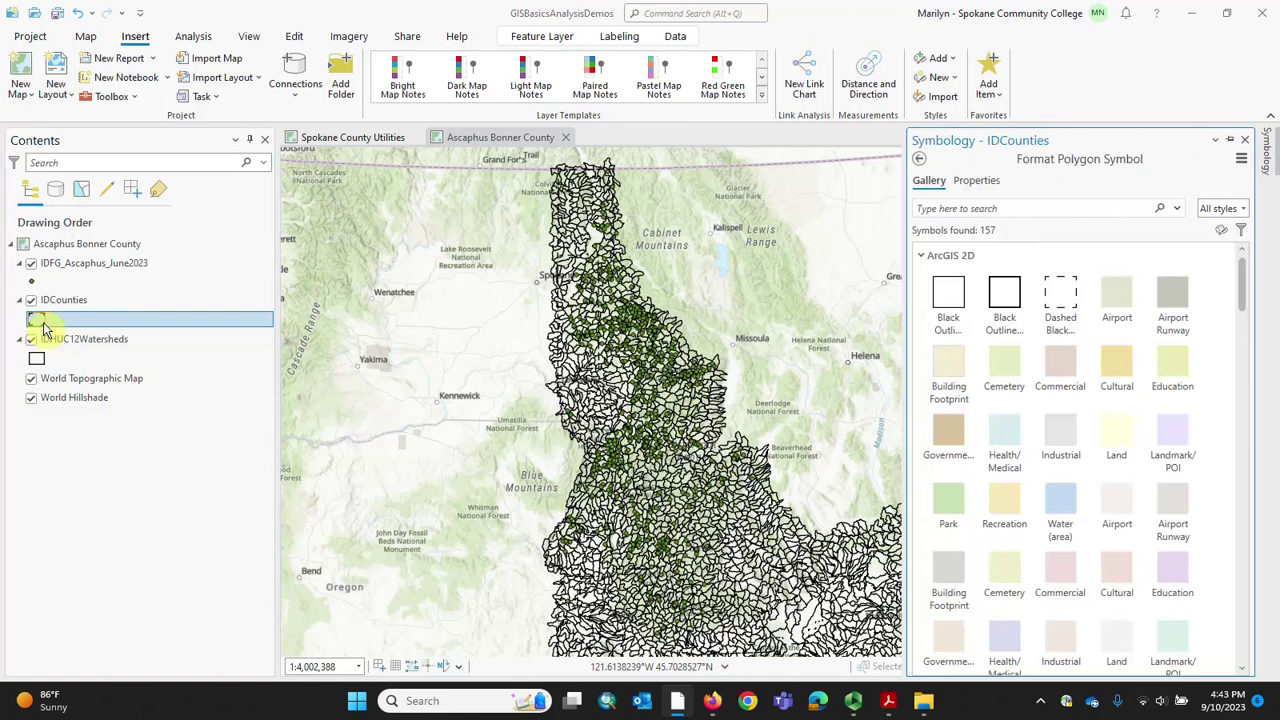
{"action": "left_click", "coordinate": [978, 180]}
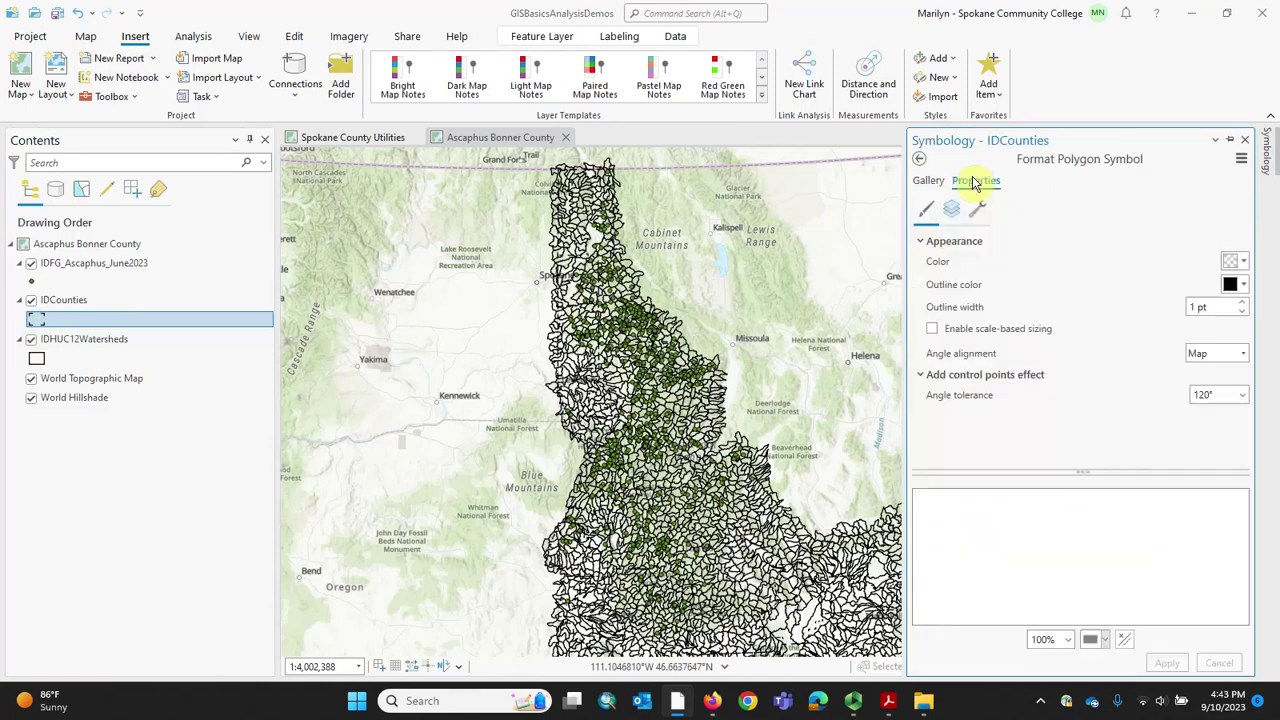
{"action": "left_click", "coordinate": [1240, 286]}
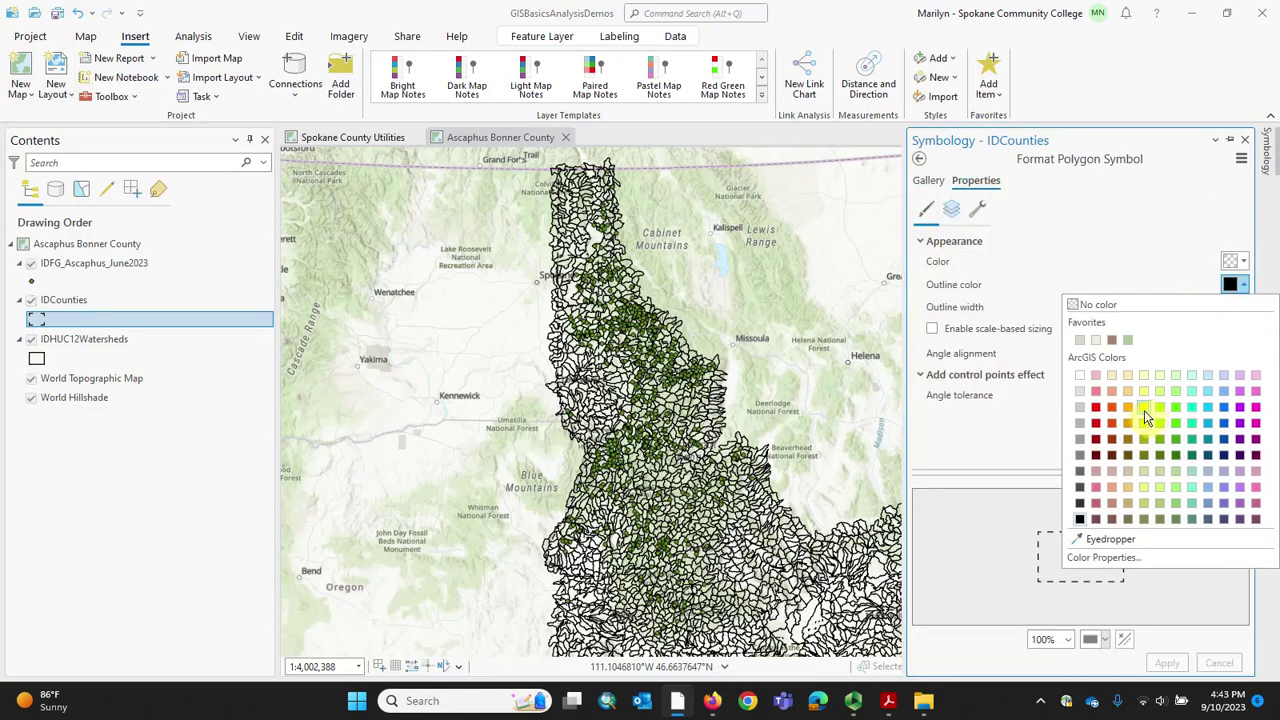
{"action": "left_click", "coordinate": [1144, 410]}
{"action": "left_click", "coordinate": [1168, 663]}
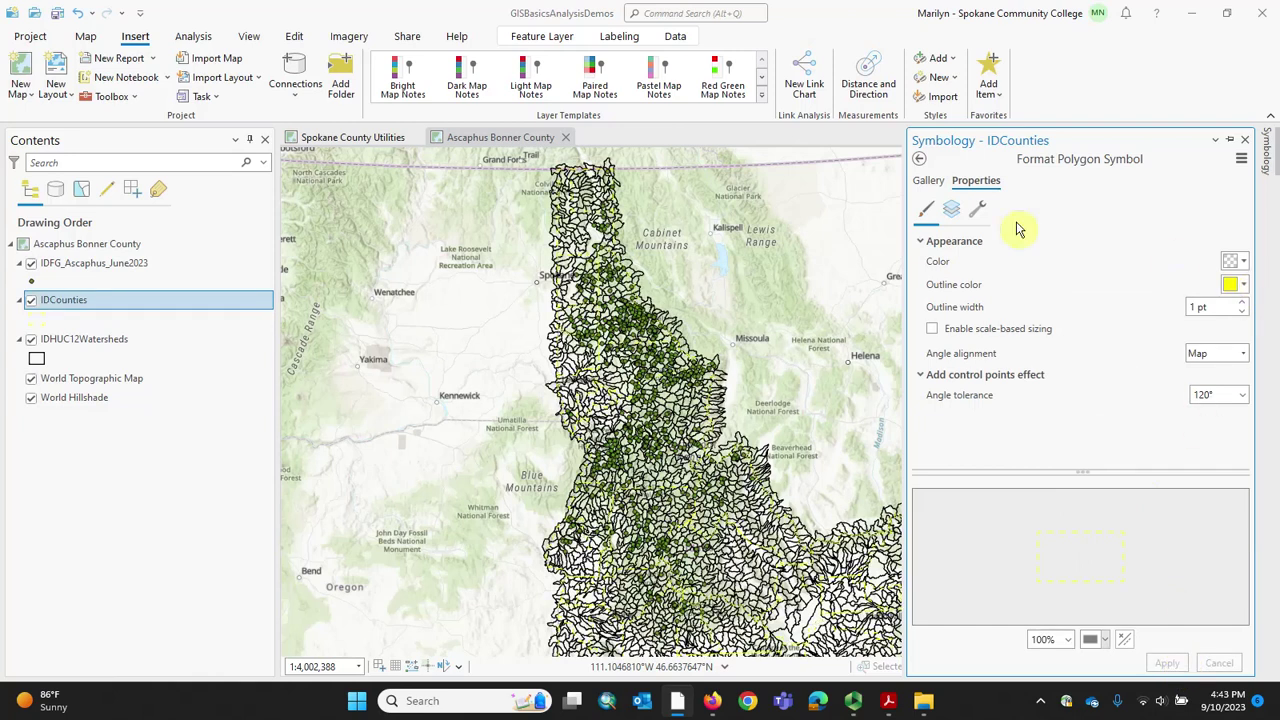
- Symbolize IDCounties with the first solid black outline from the ArcGIS 2D gallery and recolor its outline yellow
{"action": "left_click", "coordinate": [928, 180]}
{"action": "left_click", "coordinate": [950, 293]}
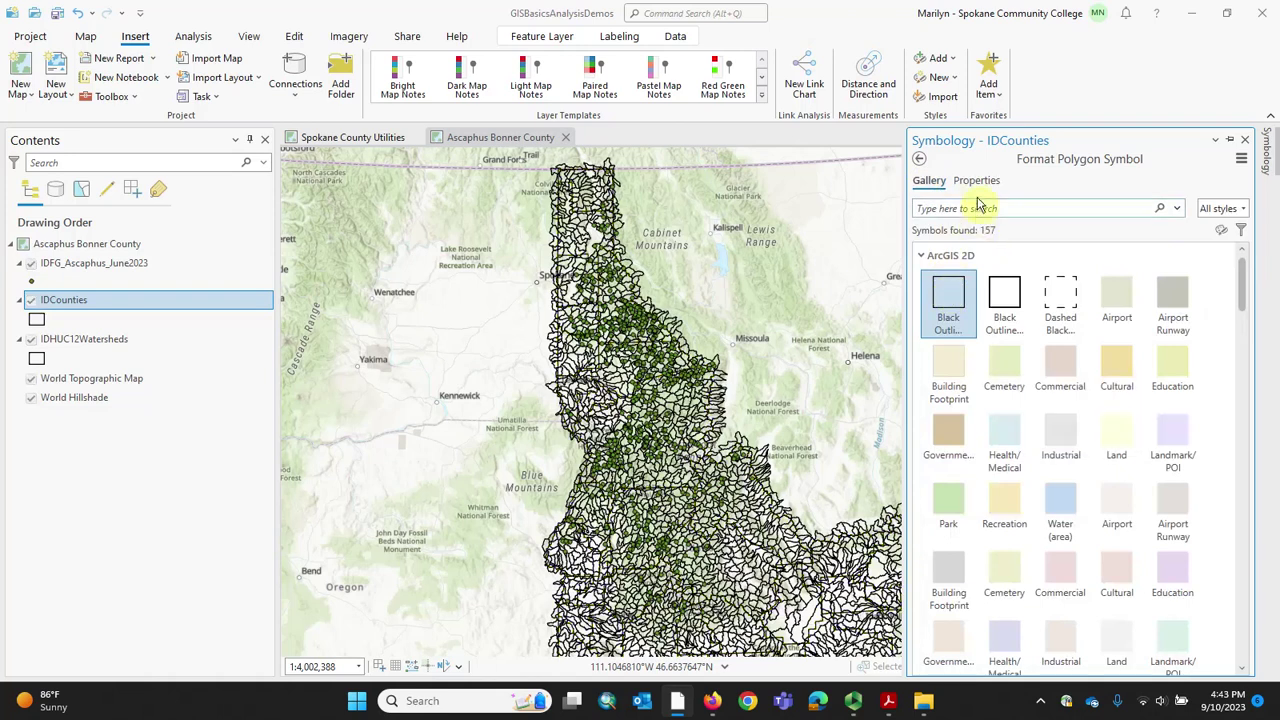
{"action": "left_click", "coordinate": [976, 181]}
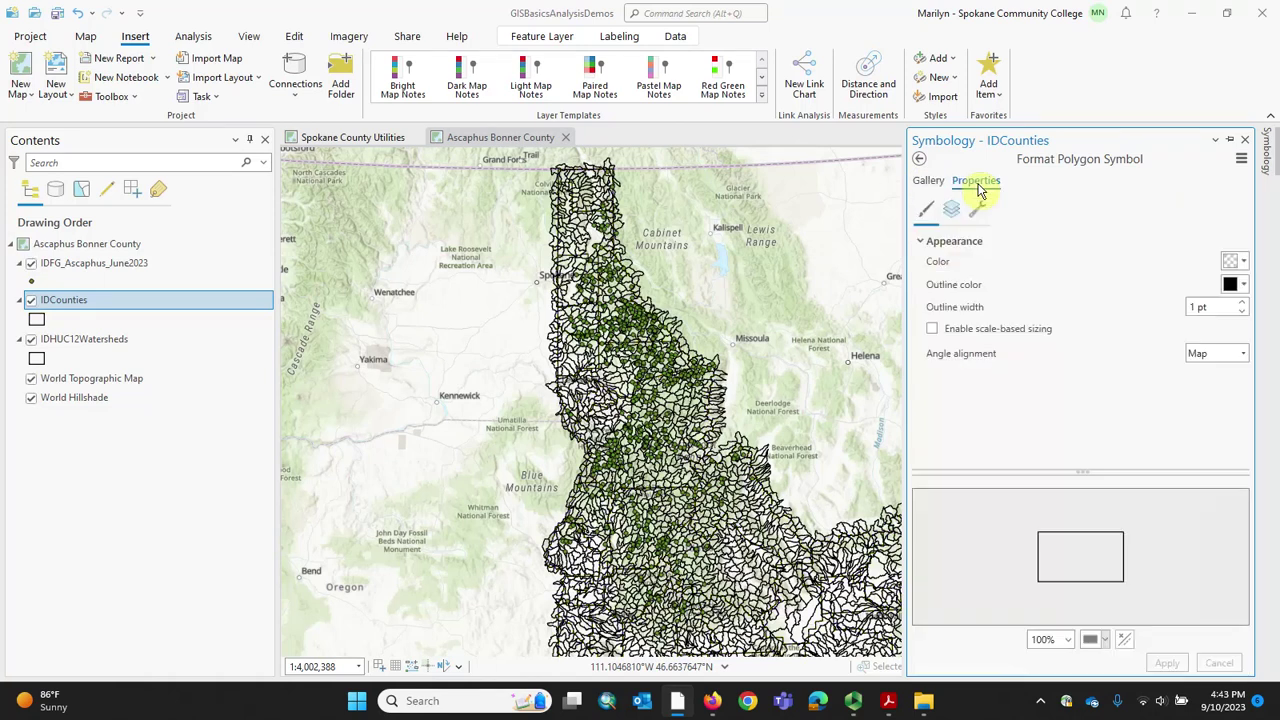
{"action": "left_click", "coordinate": [1232, 285]}
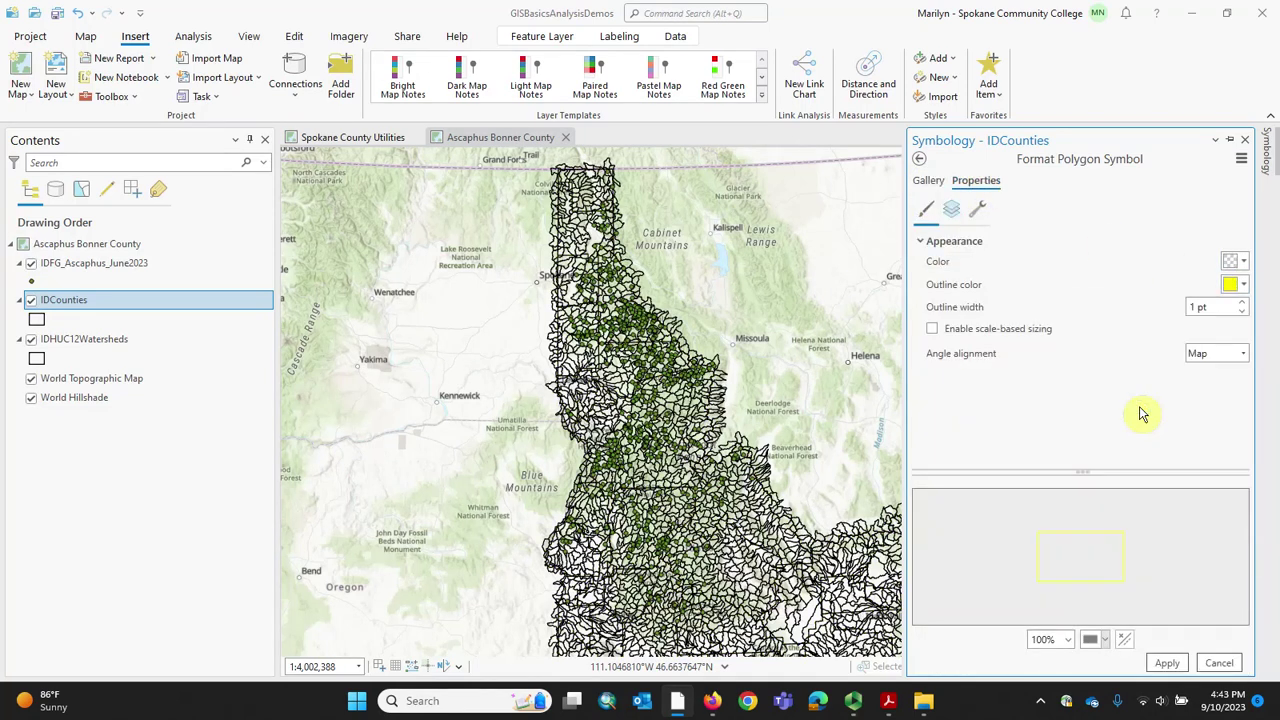
{"action": "left_click", "coordinate": [1168, 663]}
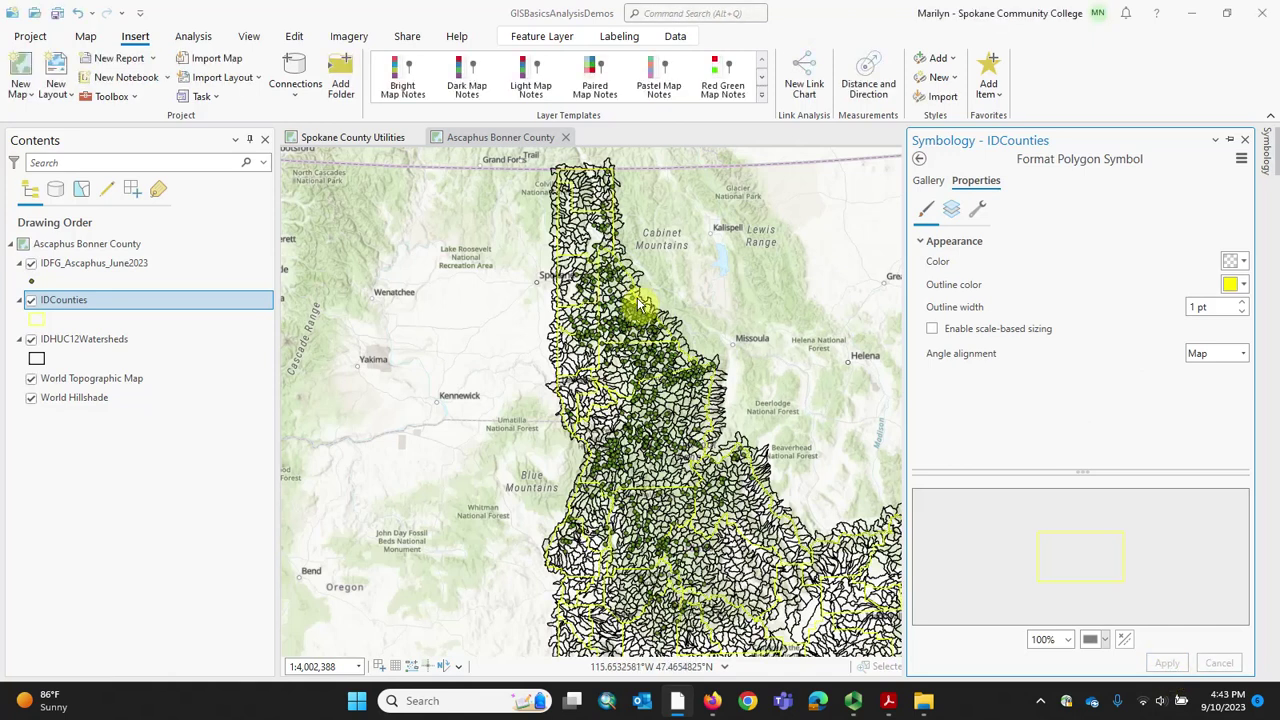
- List the Ascaphus Bonner County map layers by selection and then by editing status
{"action": "scroll", "coordinate": [640, 300], "scroll_direction": "up", "scroll_amount": 3}
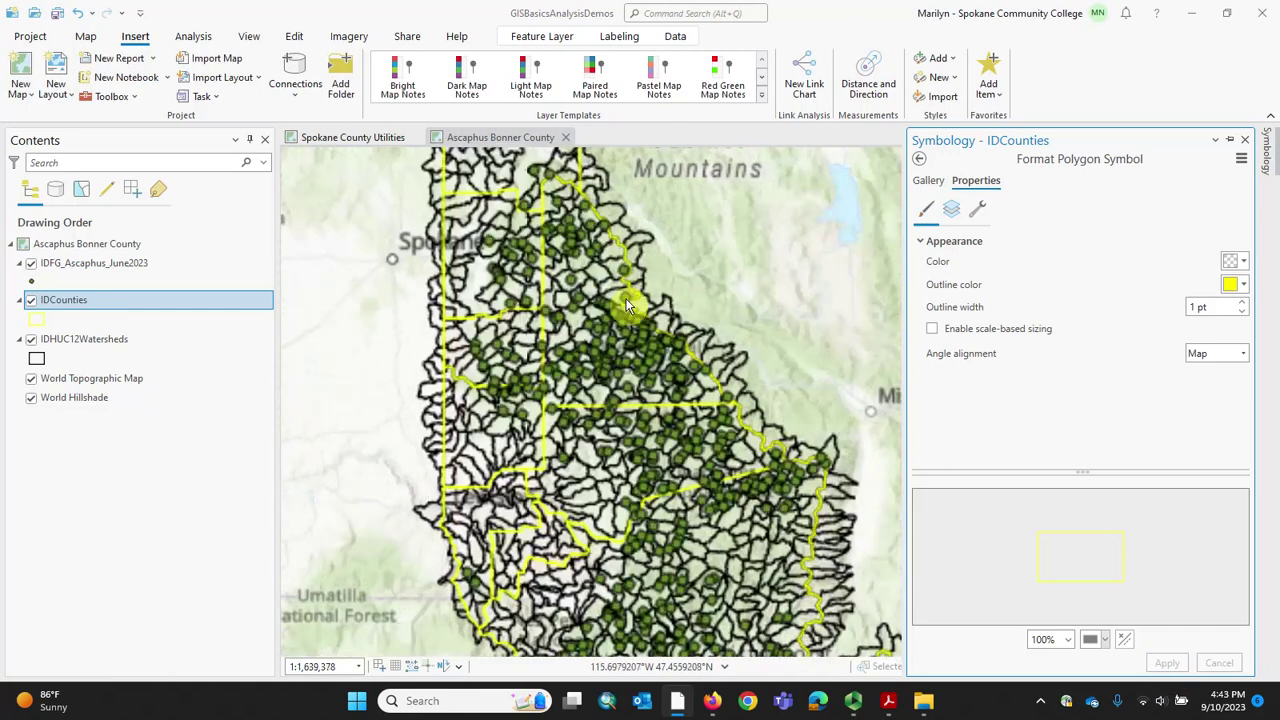
{"action": "left_click_drag", "start_coordinate": [576, 282], "coordinate": [791, 634]}
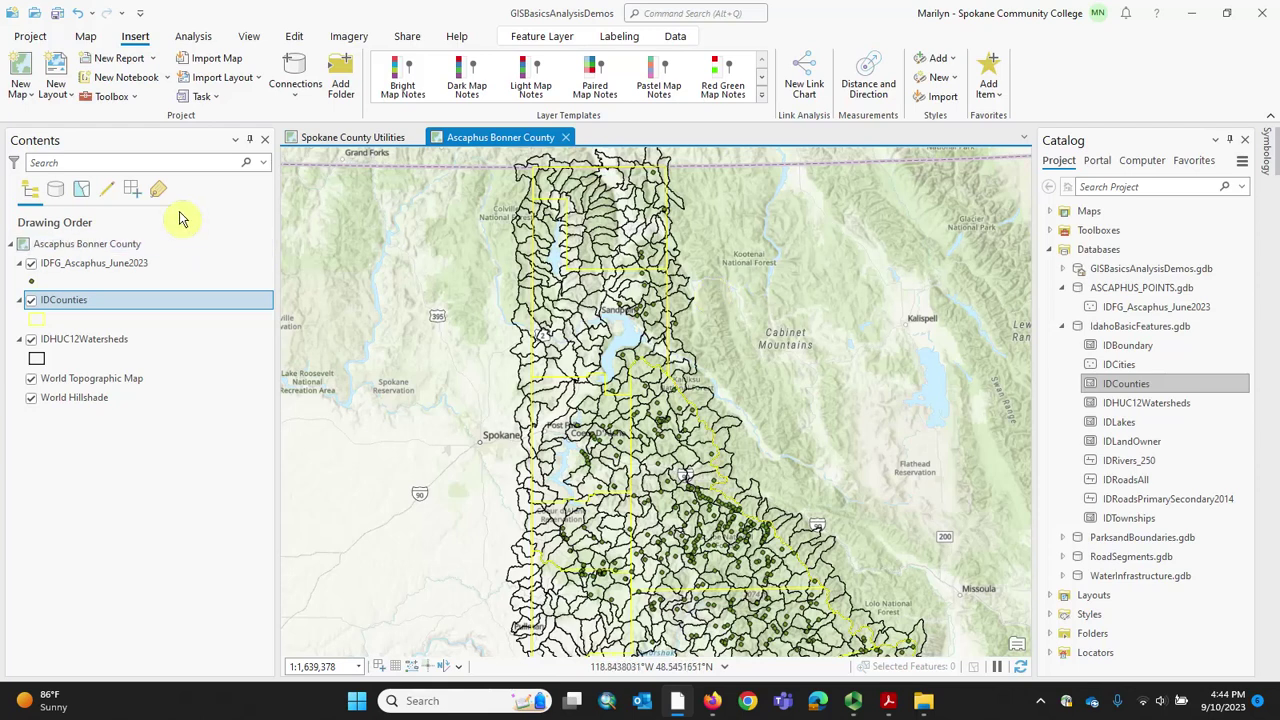
{"action": "left_click", "coordinate": [81, 196]}
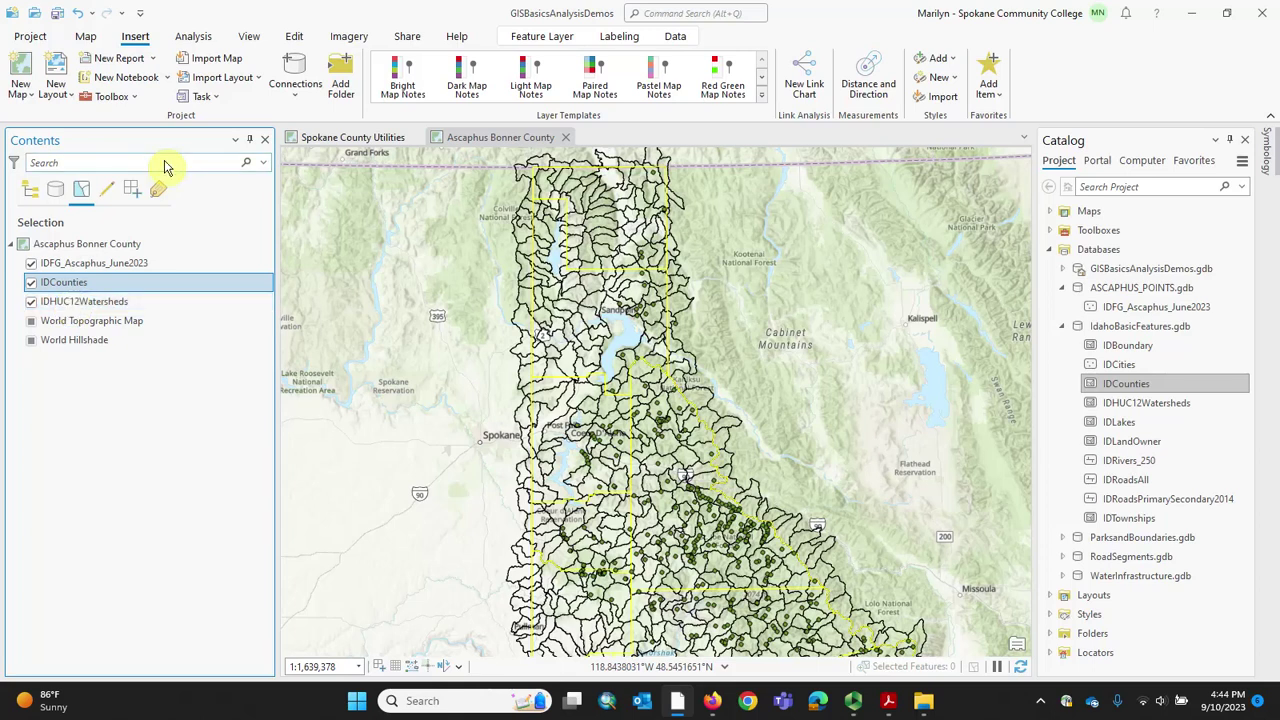
{"action": "left_click", "coordinate": [106, 190]}
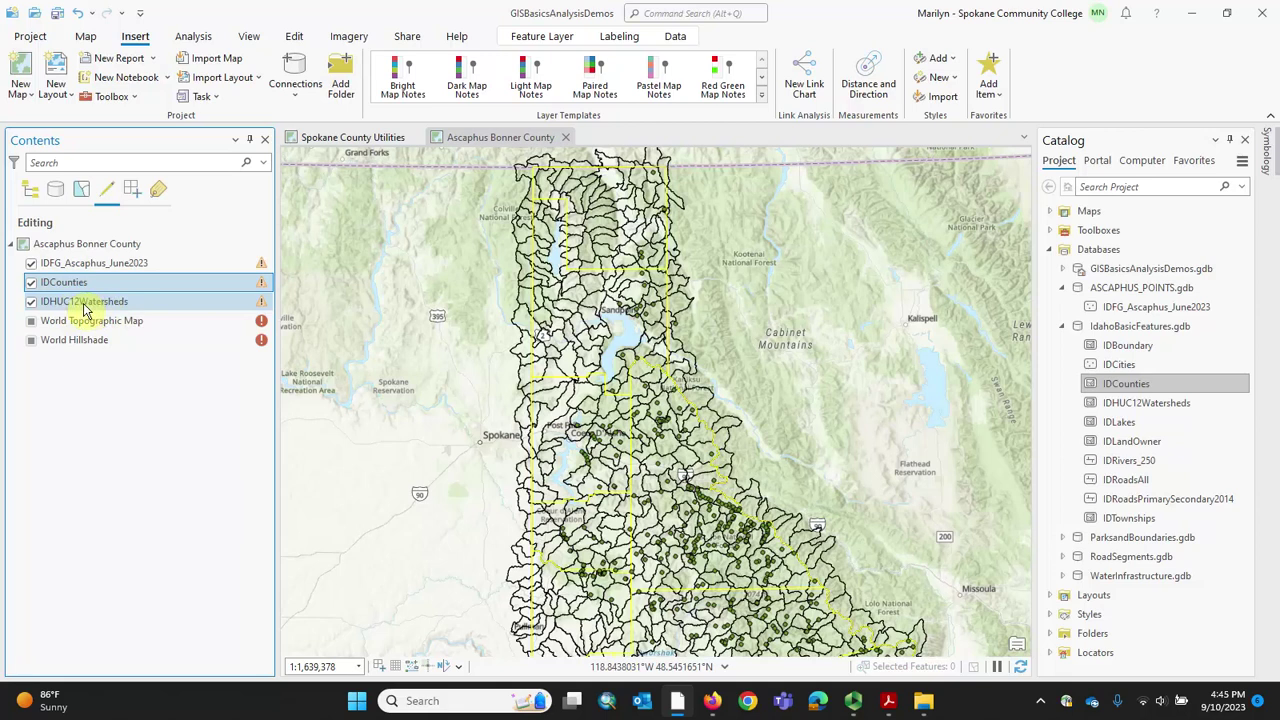
- Examine the spatial reference of the IDHUC12Watersheds feature class in IdahoBasicFeatures.gdb, including its geographic and vertical coordinate systems
{"action": "right_click", "coordinate": [1120, 406]}
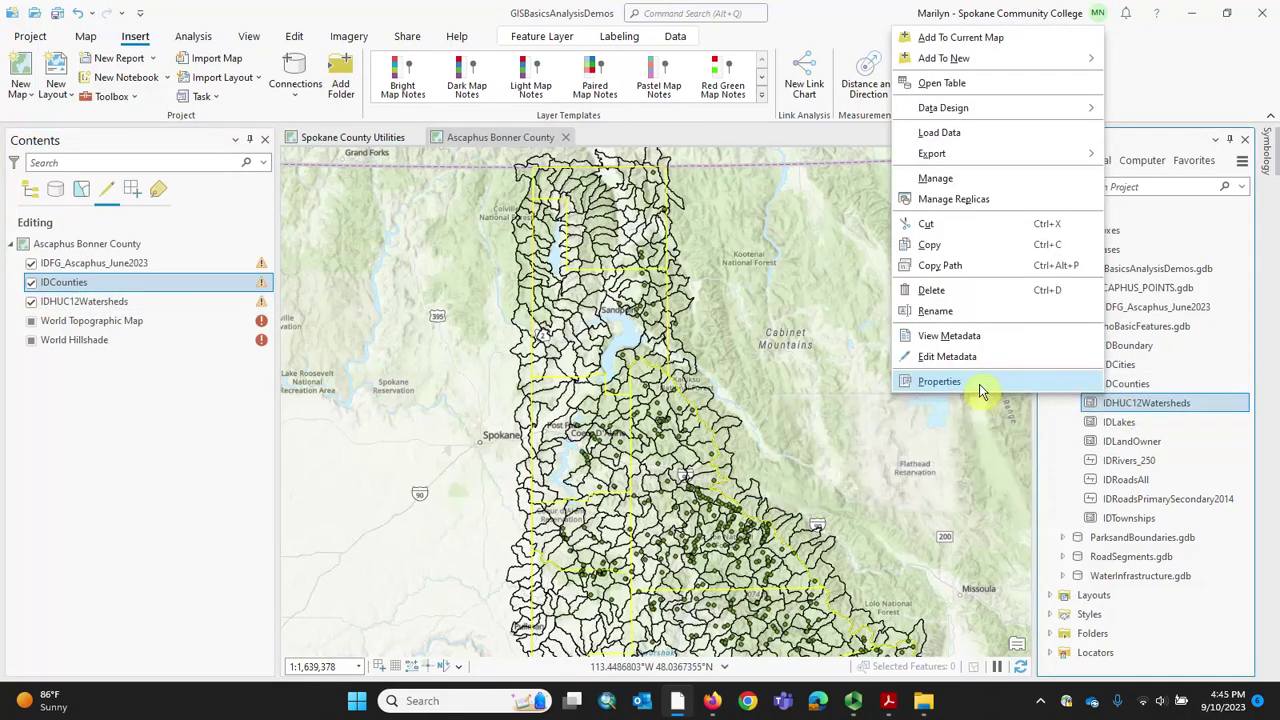
{"action": "left_click", "coordinate": [939, 381]}
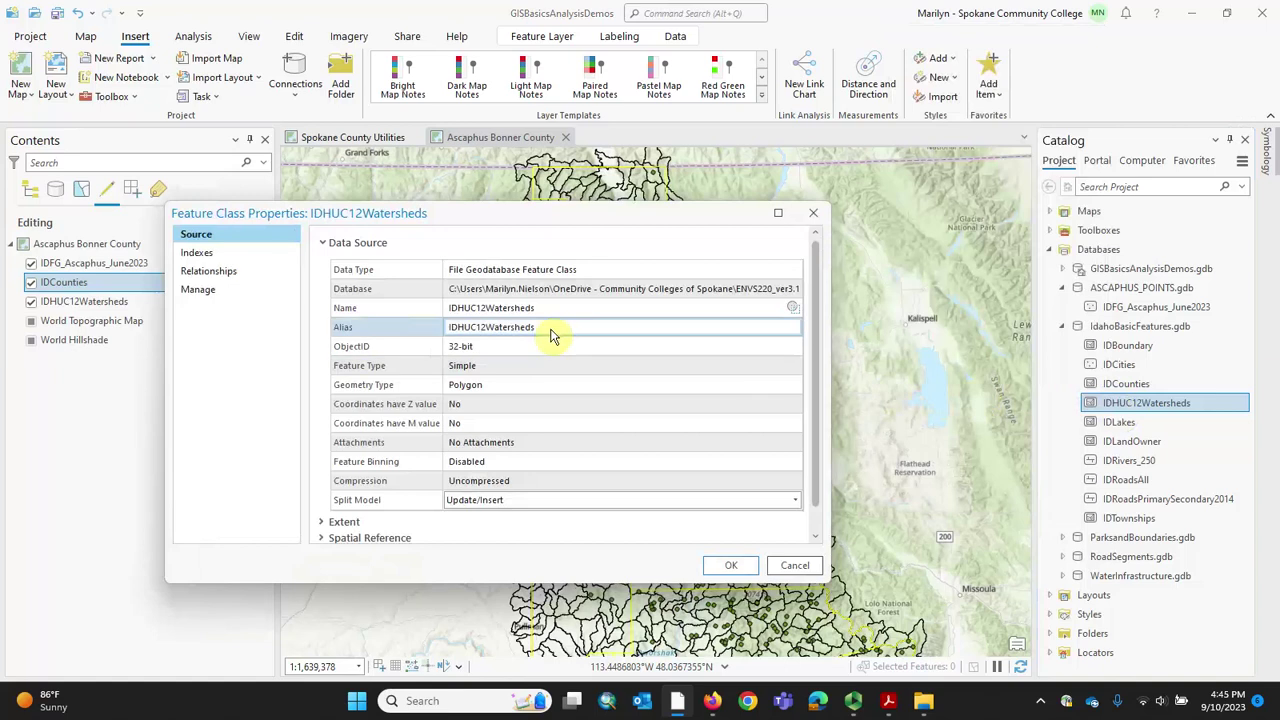
{"action": "left_click", "coordinate": [323, 243]}
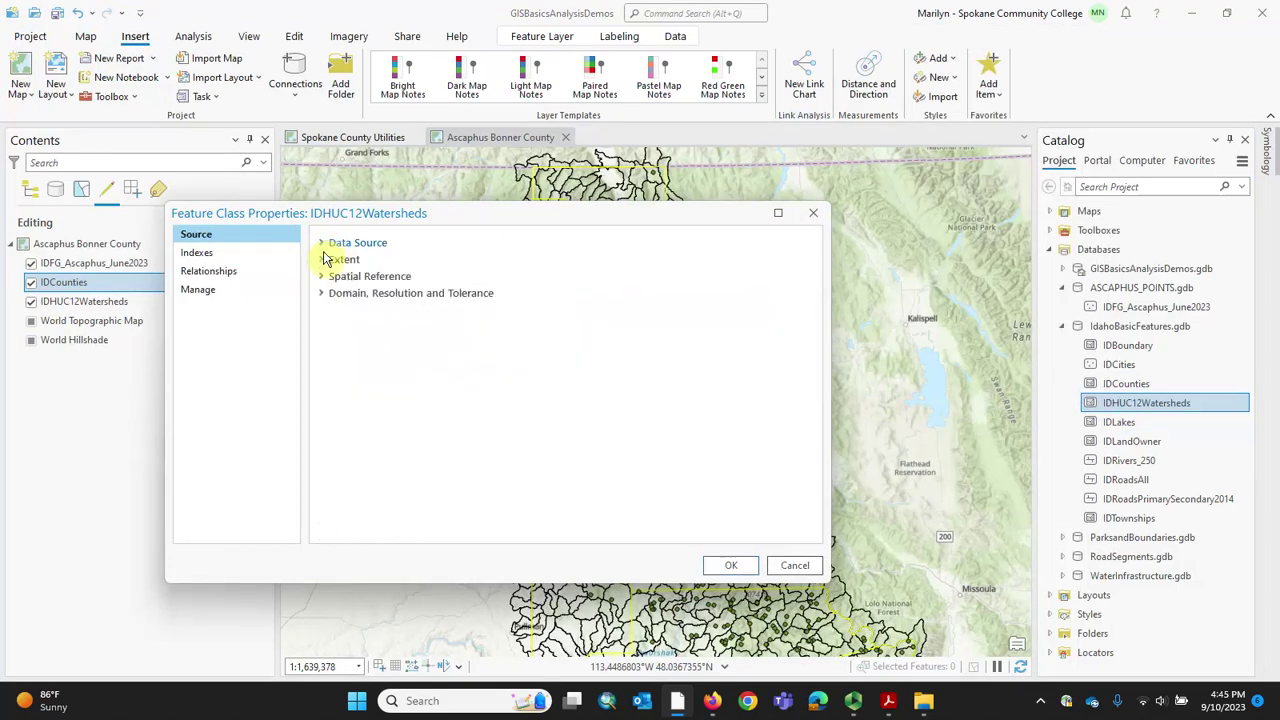
{"action": "left_click", "coordinate": [324, 277]}
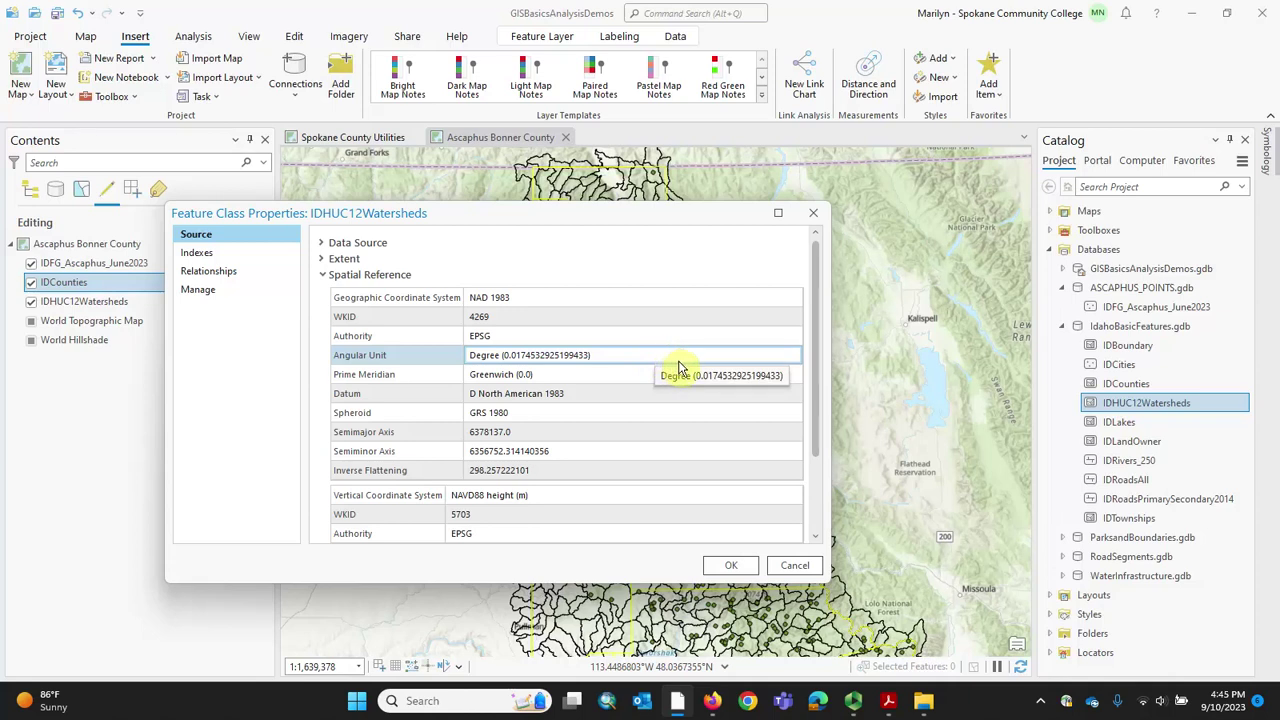
{"action": "scroll", "coordinate": [690, 372], "scroll_direction": "down", "scroll_amount": 2}
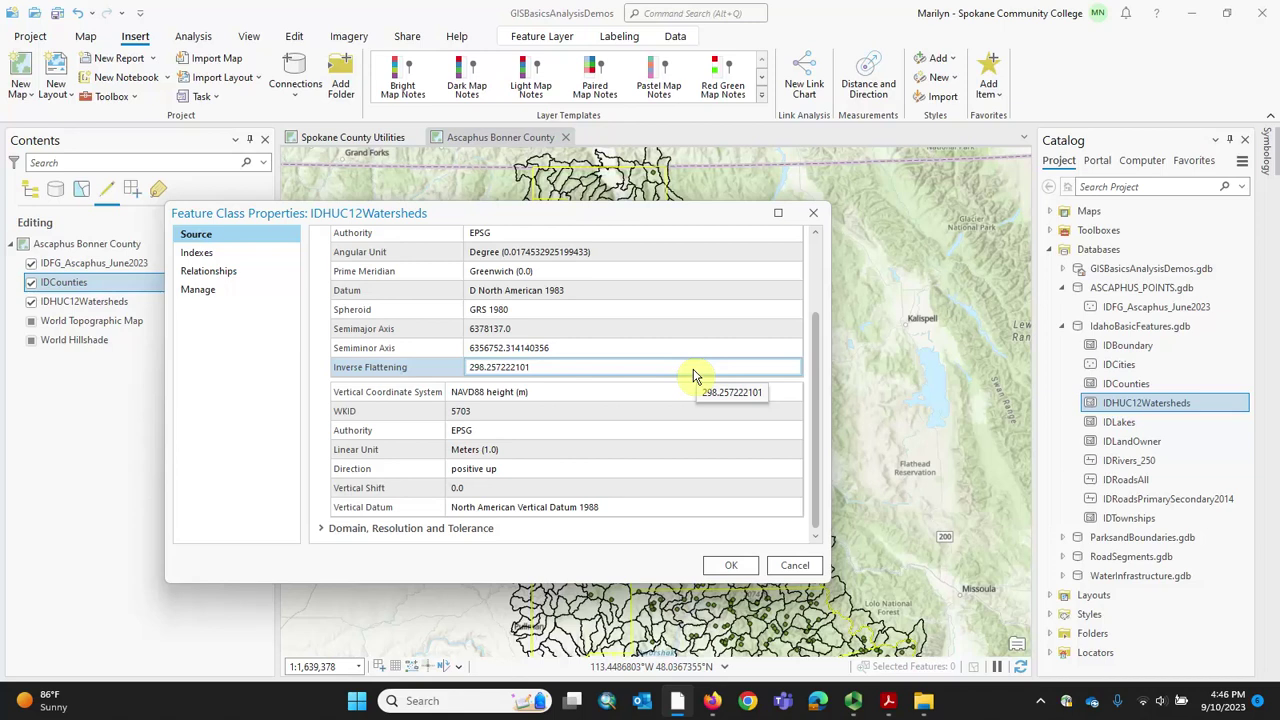
{"action": "scroll", "coordinate": [696, 376], "scroll_direction": "up", "scroll_amount": 3}
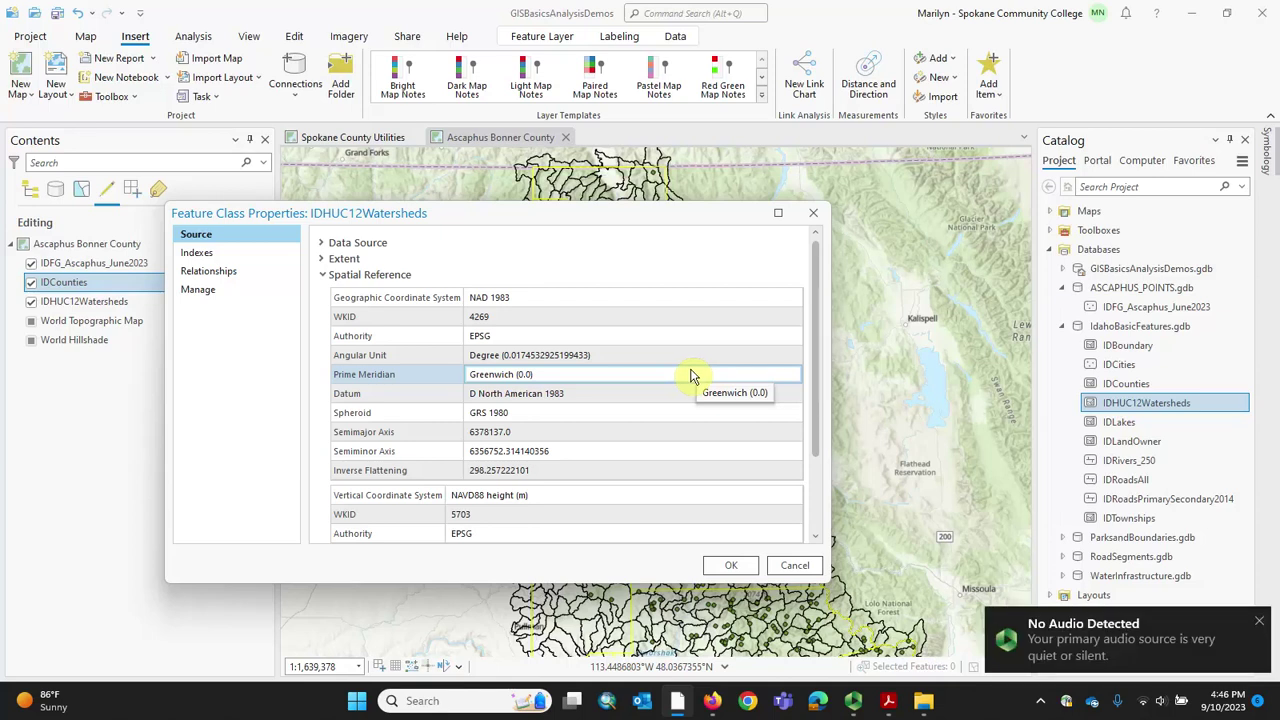
{"action": "scroll", "coordinate": [690, 376], "scroll_direction": "down", "scroll_amount": 2}
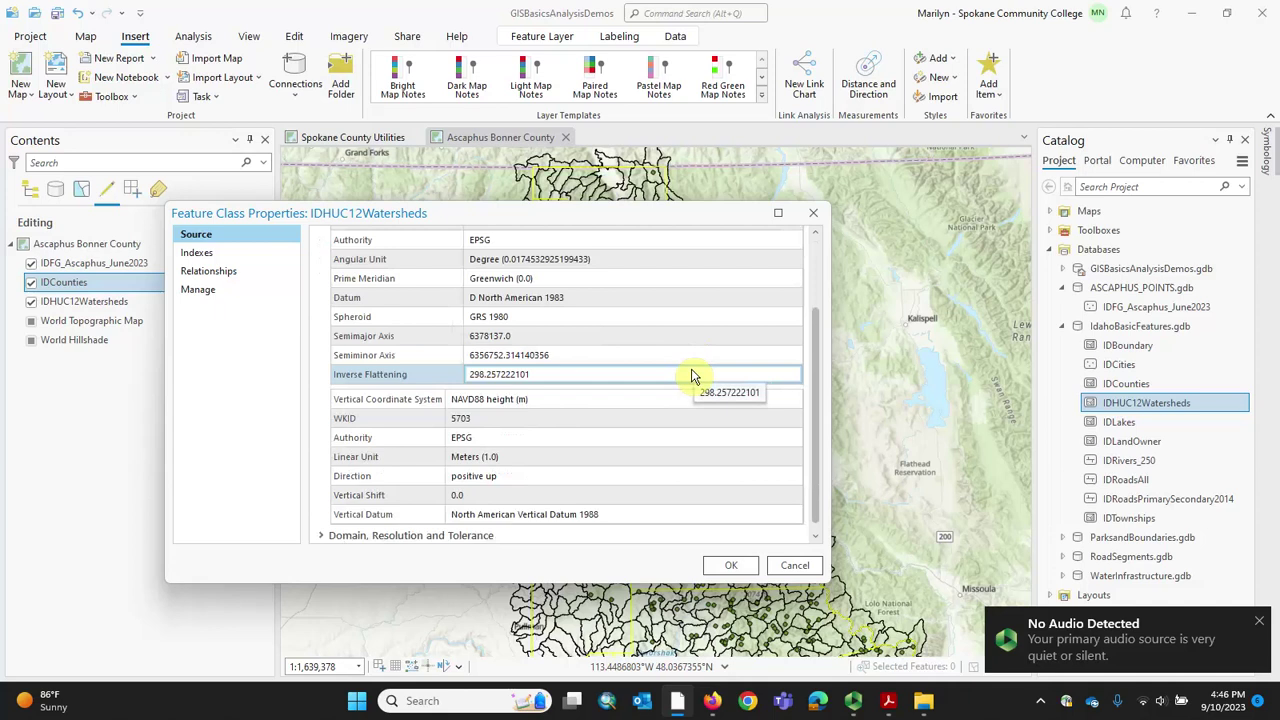
{"action": "scroll", "coordinate": [694, 375], "scroll_direction": "up", "scroll_amount": 2}
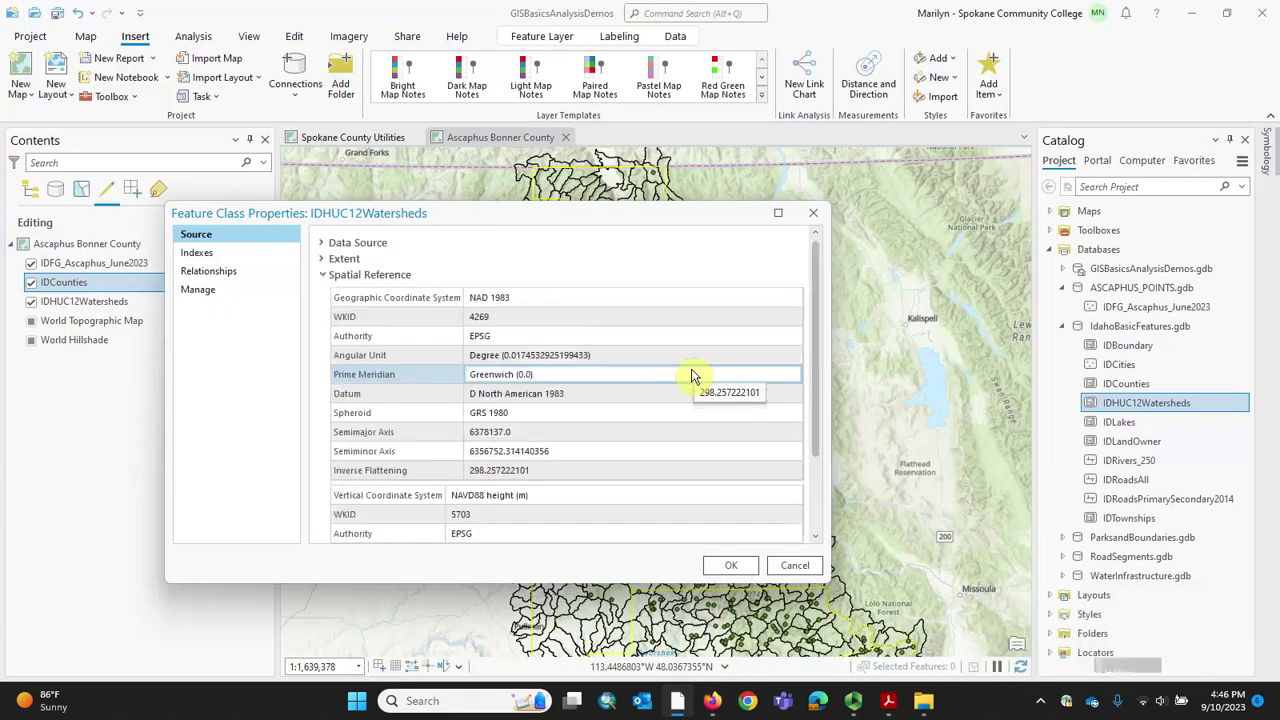
{"action": "left_click", "coordinate": [816, 218]}
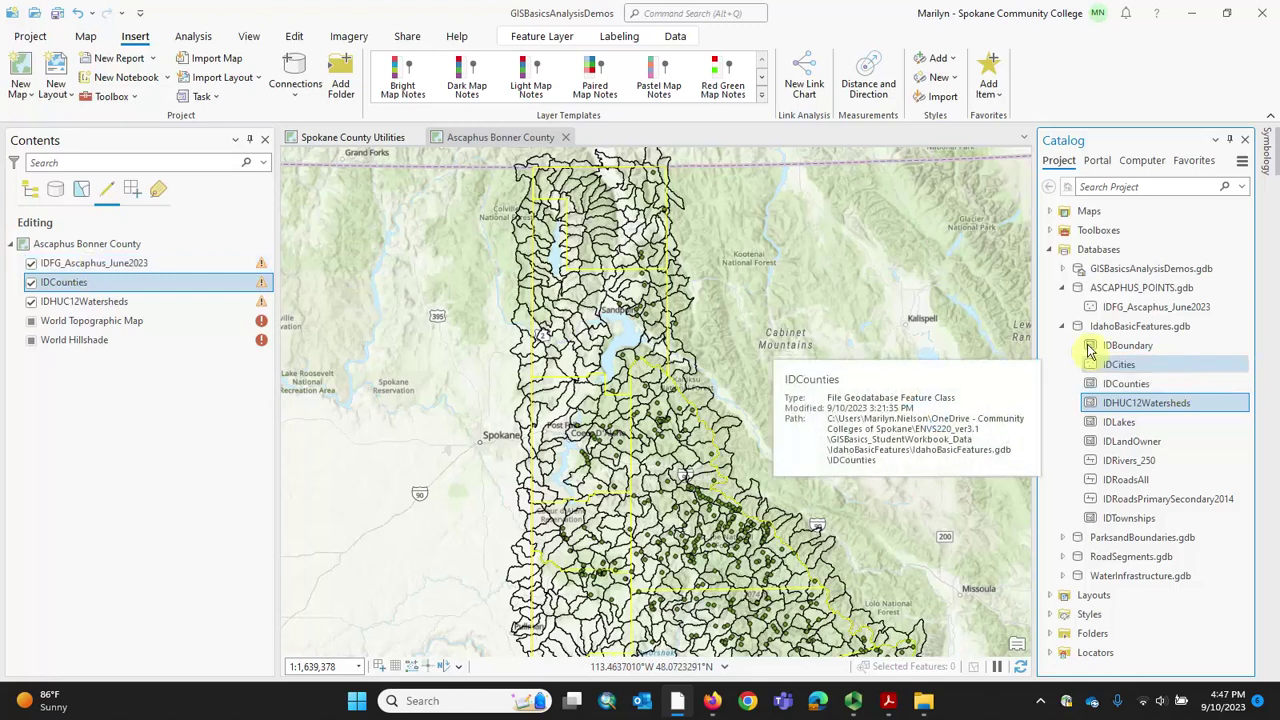
- Examine the spatial reference of the IDFG_Ascaphus_June2023 feature class in ASCAPHUS_POINTS.gdb
{"action": "key", "text": "alt+Tab"}
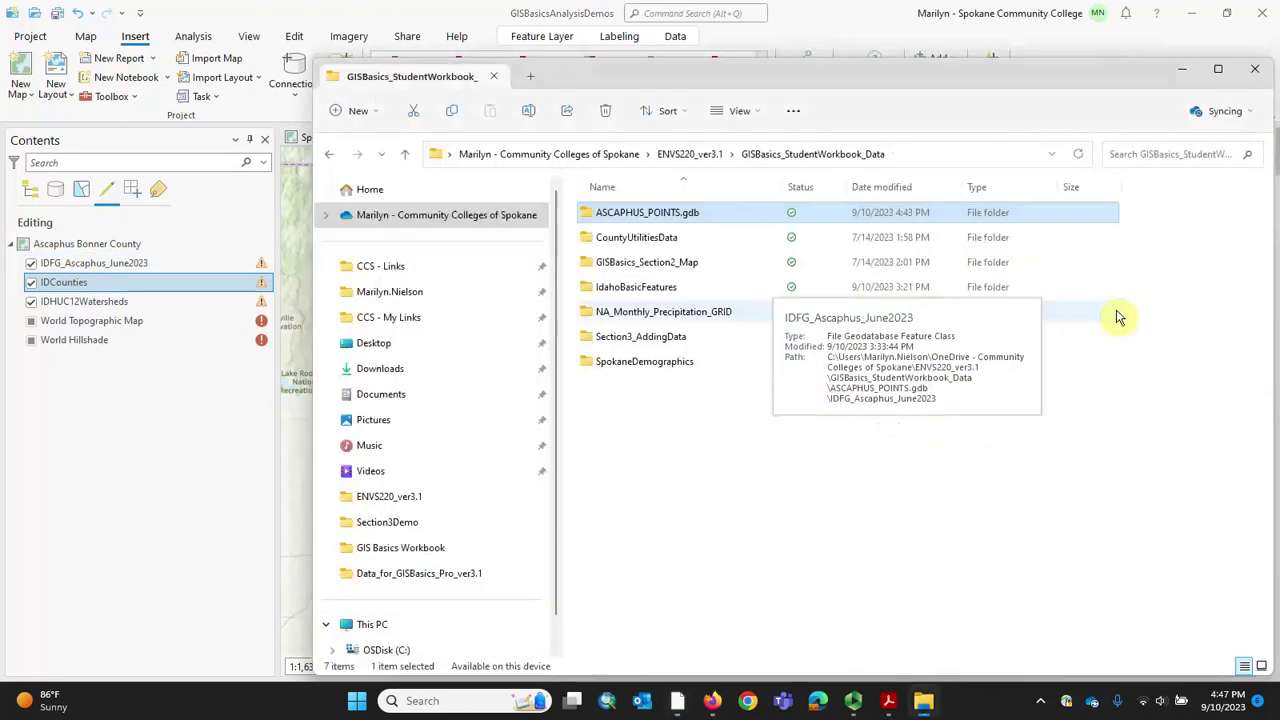
{"action": "left_click", "coordinate": [1258, 76]}
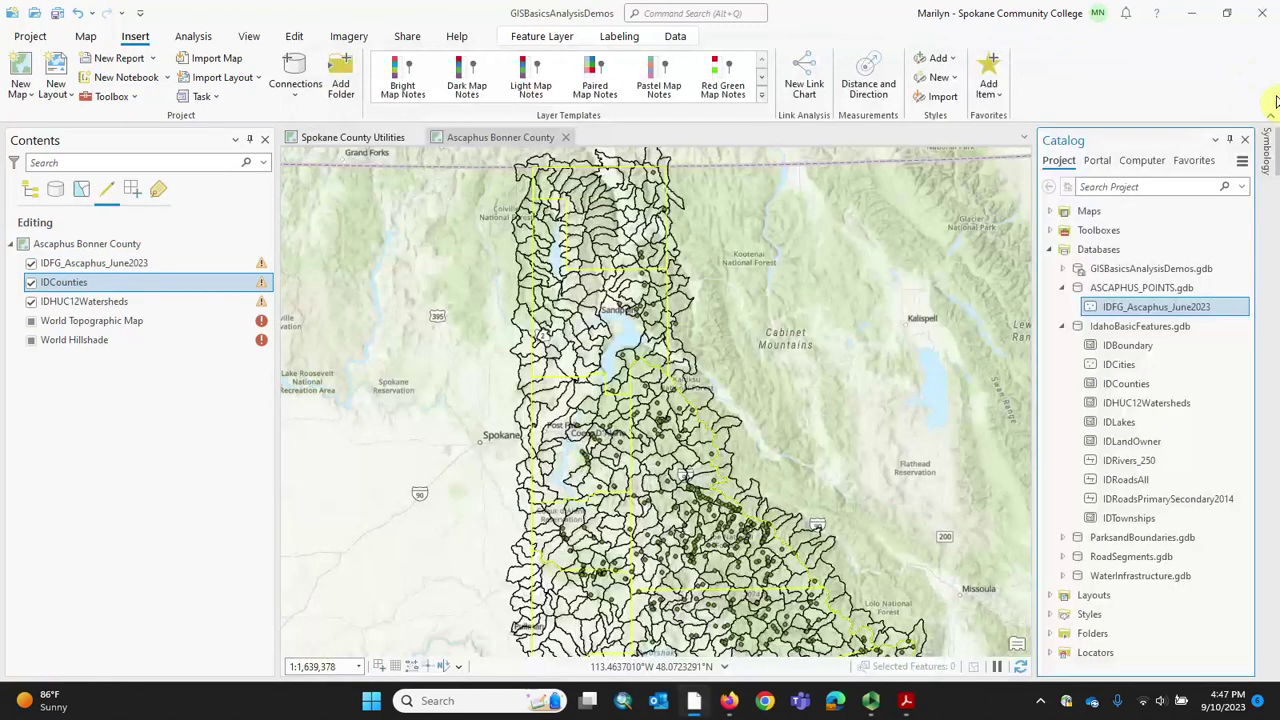
{"action": "right_click", "coordinate": [1165, 311]}
{"action": "left_click", "coordinate": [1017, 664]}
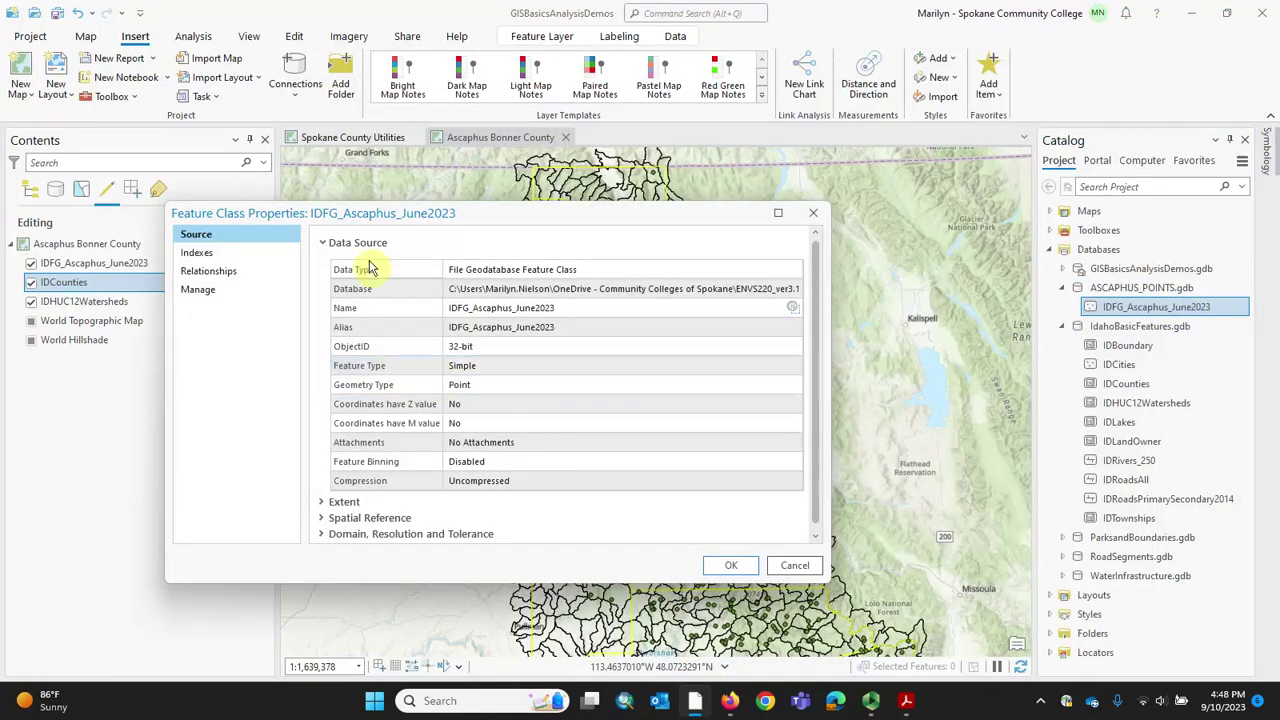
{"action": "left_click", "coordinate": [321, 242]}
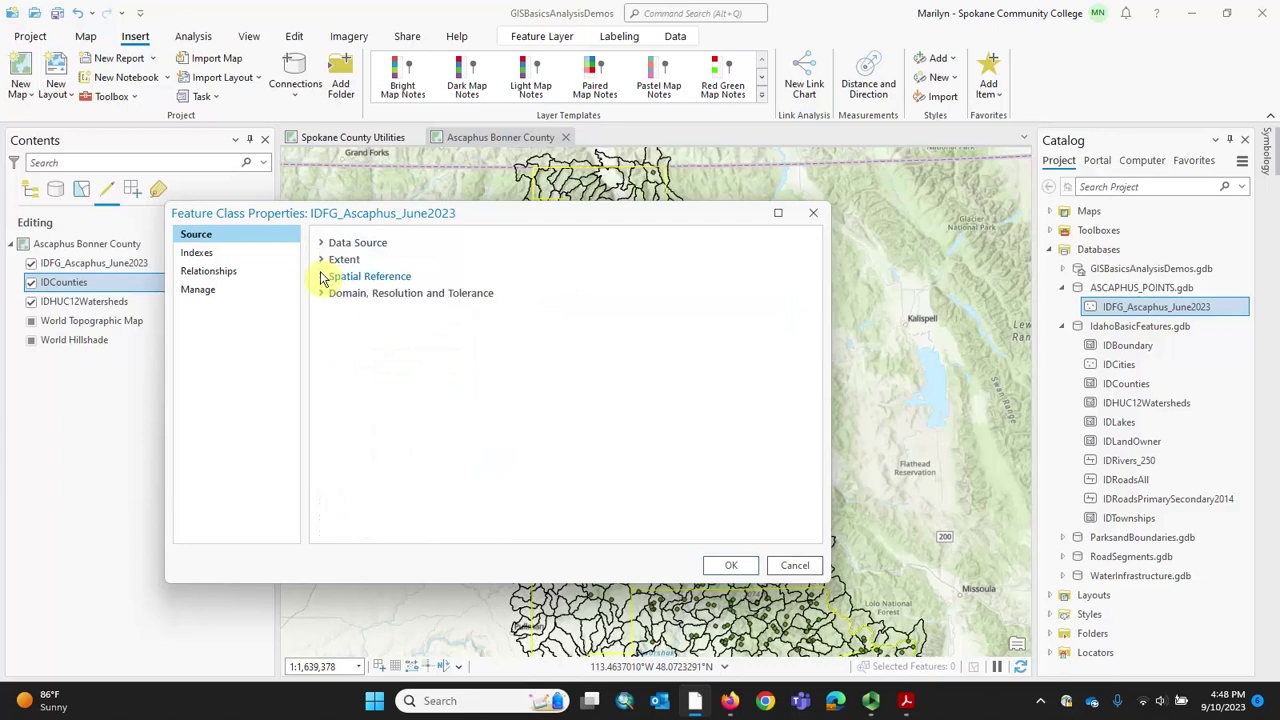
{"action": "left_click", "coordinate": [322, 277]}
{"action": "left_click", "coordinate": [450, 302]}
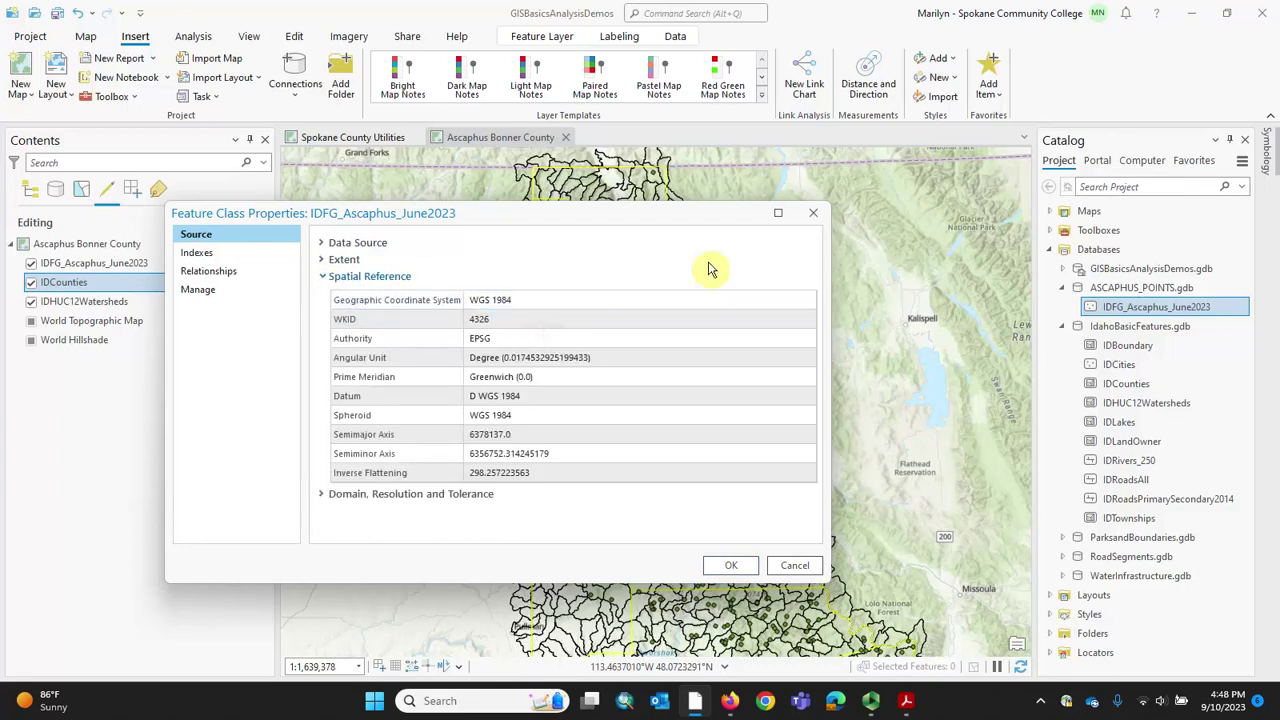
{"action": "left_click", "coordinate": [817, 215]}
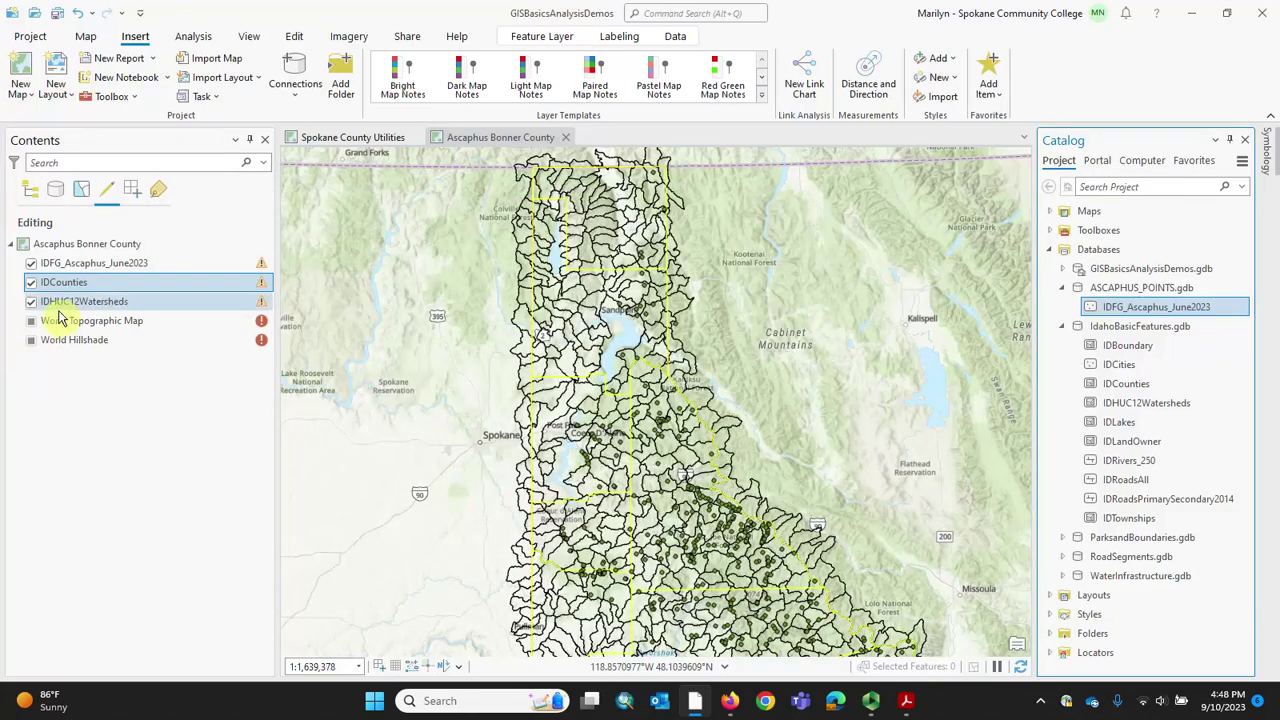
- Set the Ascaphus Bonner County map's coordinate system to WGS 1984 from the coordinate systems of its layers
{"action": "right_click", "coordinate": [82, 246]}
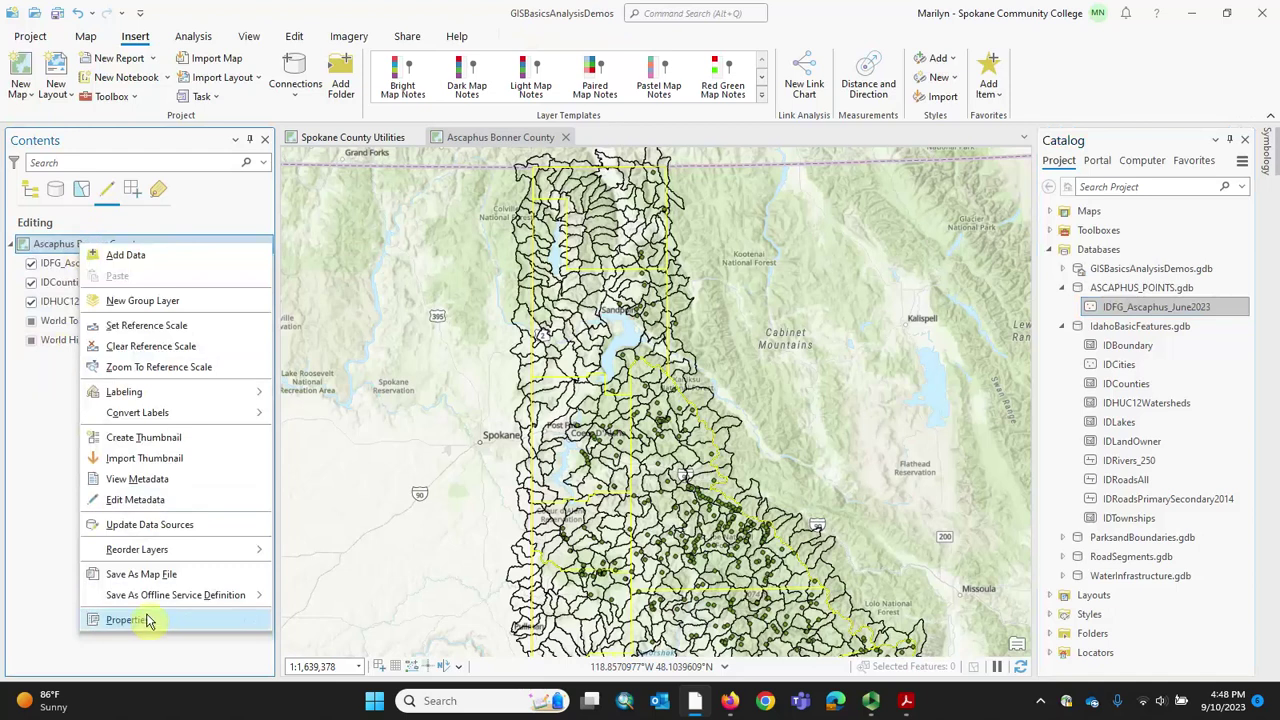
{"action": "left_click", "coordinate": [146, 621]}
{"action": "scroll", "coordinate": [518, 367], "scroll_direction": "up", "scroll_amount": 5}
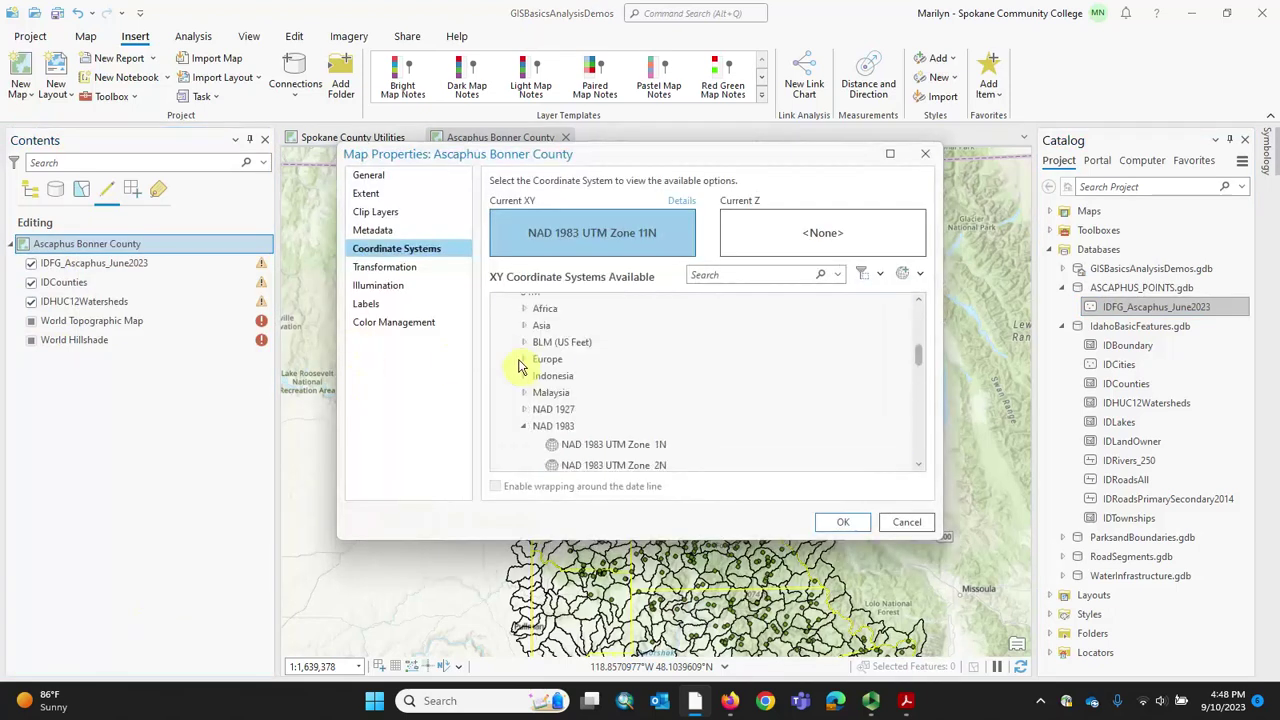
{"action": "scroll", "coordinate": [518, 367], "scroll_direction": "up", "scroll_amount": 4}
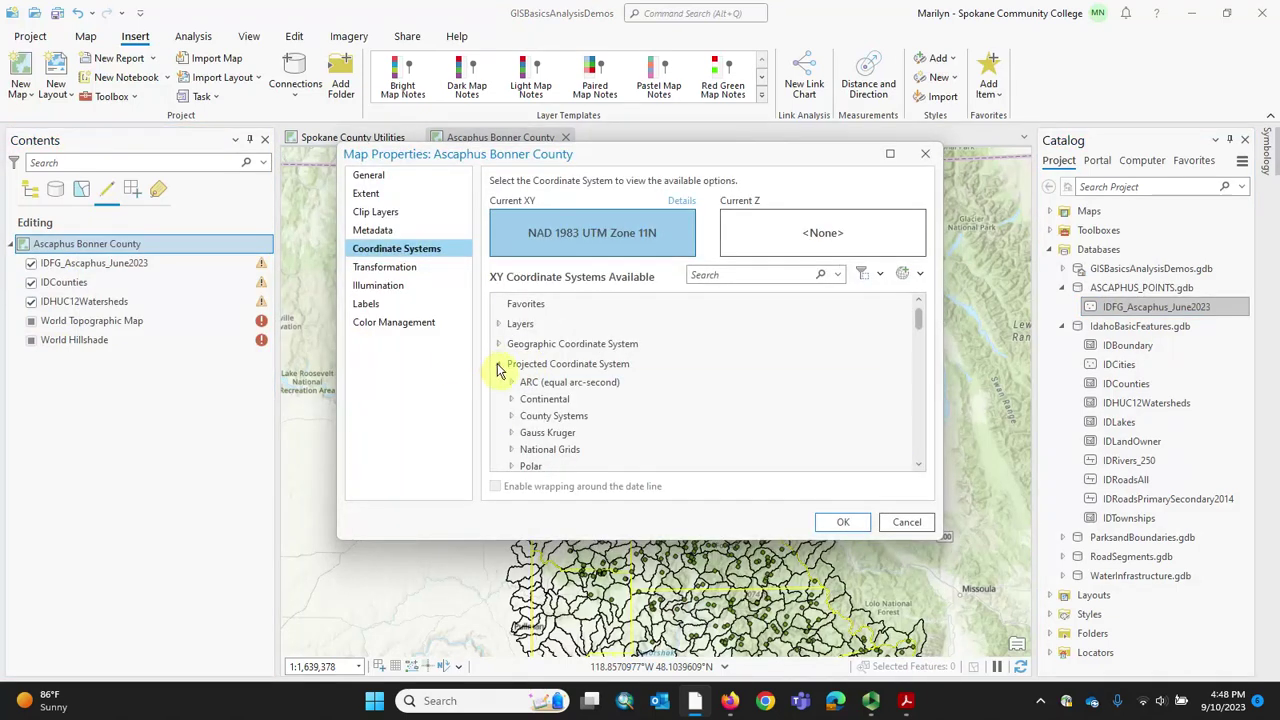
{"action": "left_click", "coordinate": [497, 365]}
{"action": "left_click", "coordinate": [499, 325]}
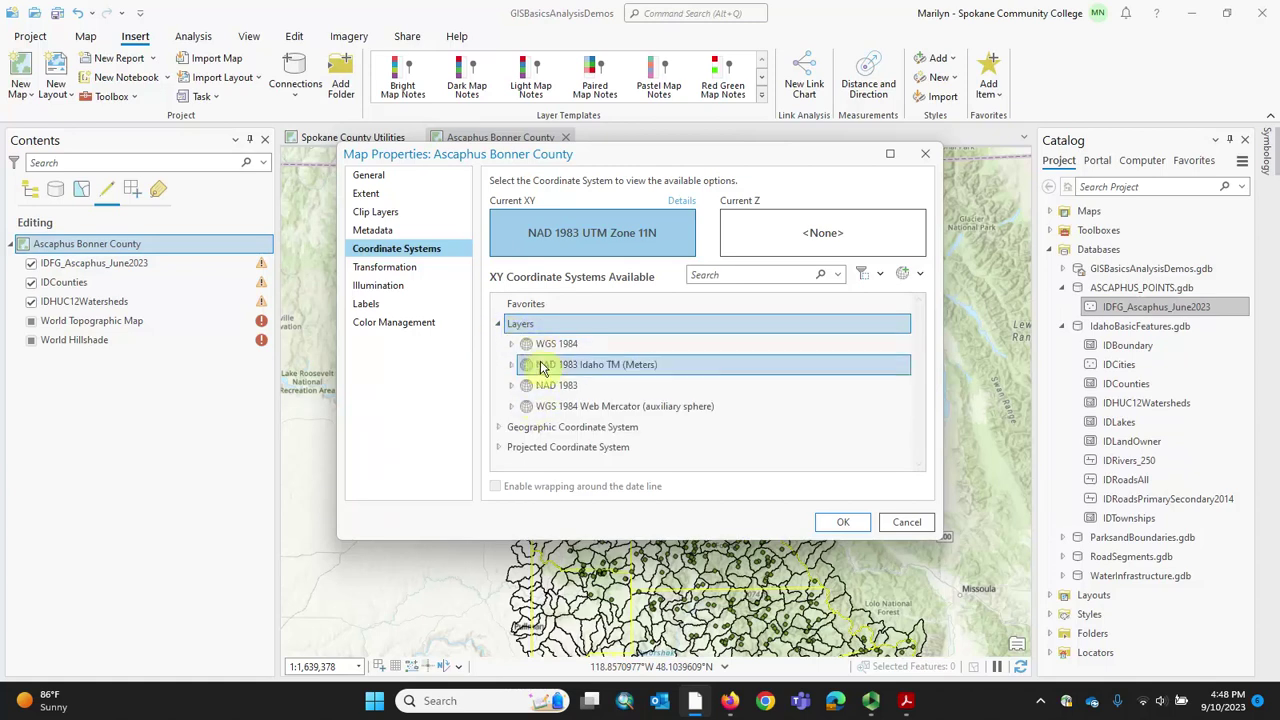
{"action": "left_click", "coordinate": [545, 344]}
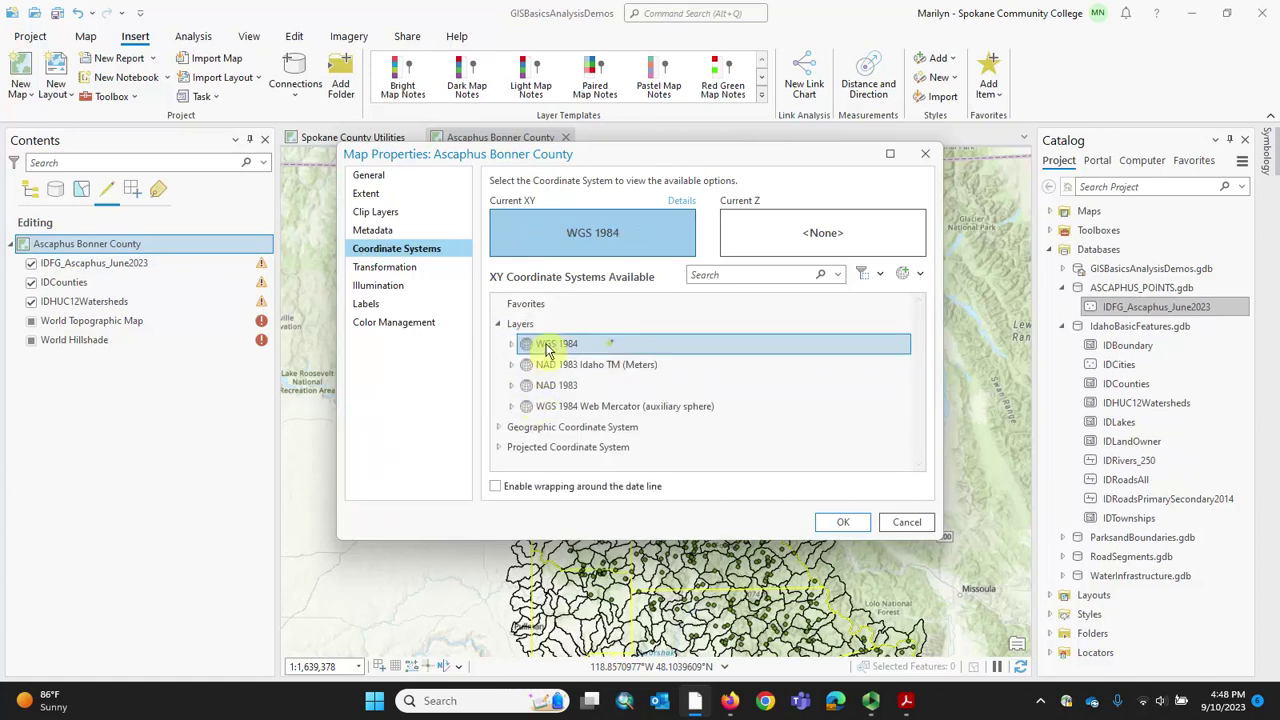
{"action": "left_click", "coordinate": [843, 526]}
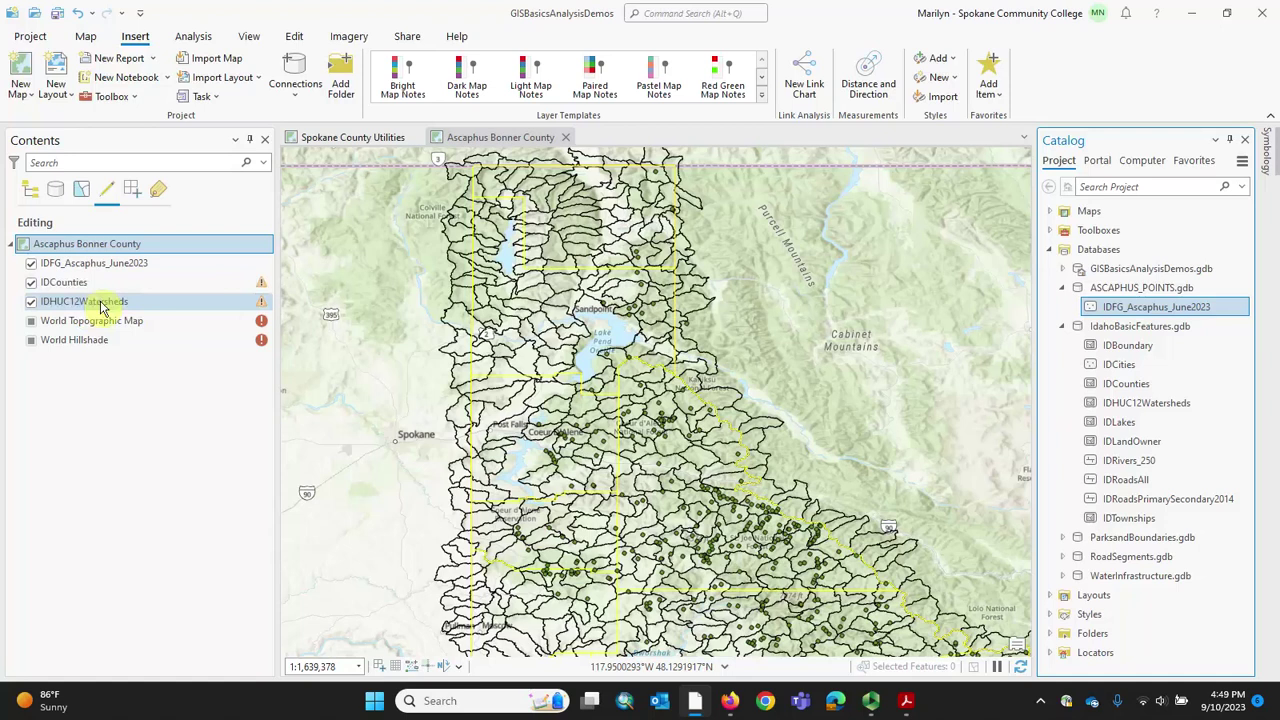
- Project IDHUC12Watersheds into IDHUC12Watersheds_Project with the Project tool, taking the output coordinate system GCS_WGS_1984 from IDFG_Ascaphus_June2023
{"action": "left_click", "coordinate": [197, 40]}
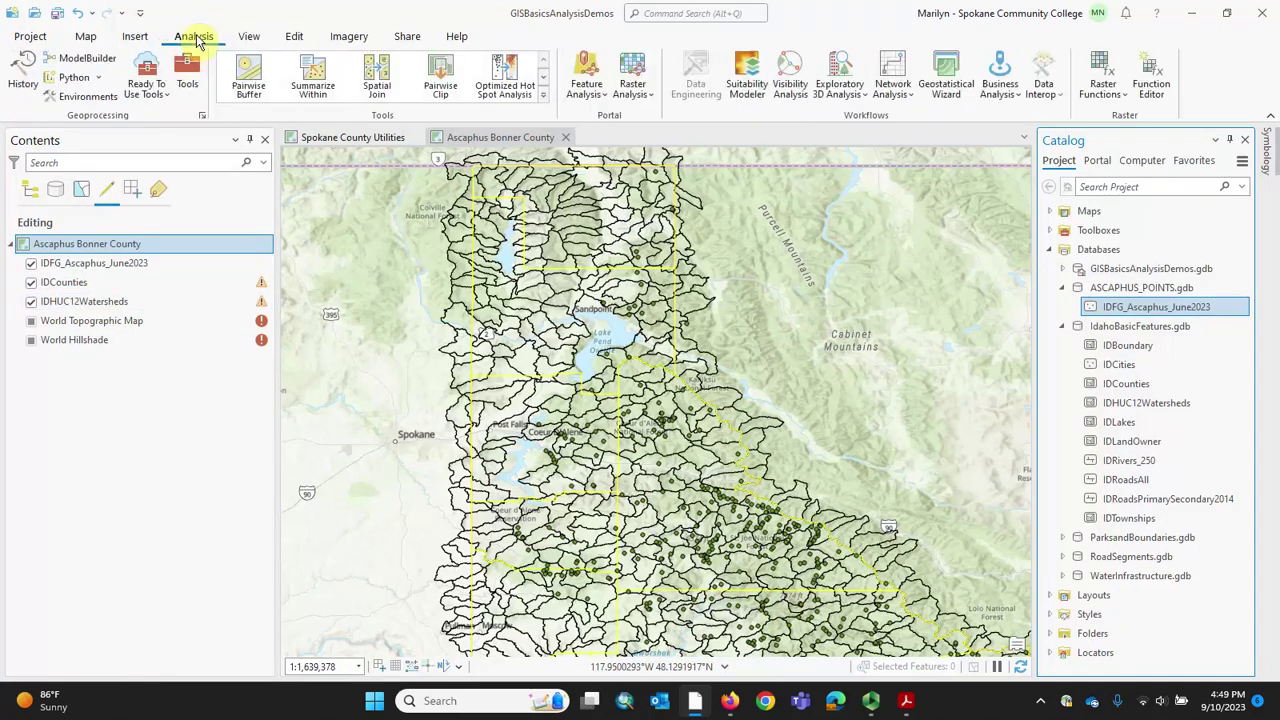
{"action": "left_click", "coordinate": [191, 70]}
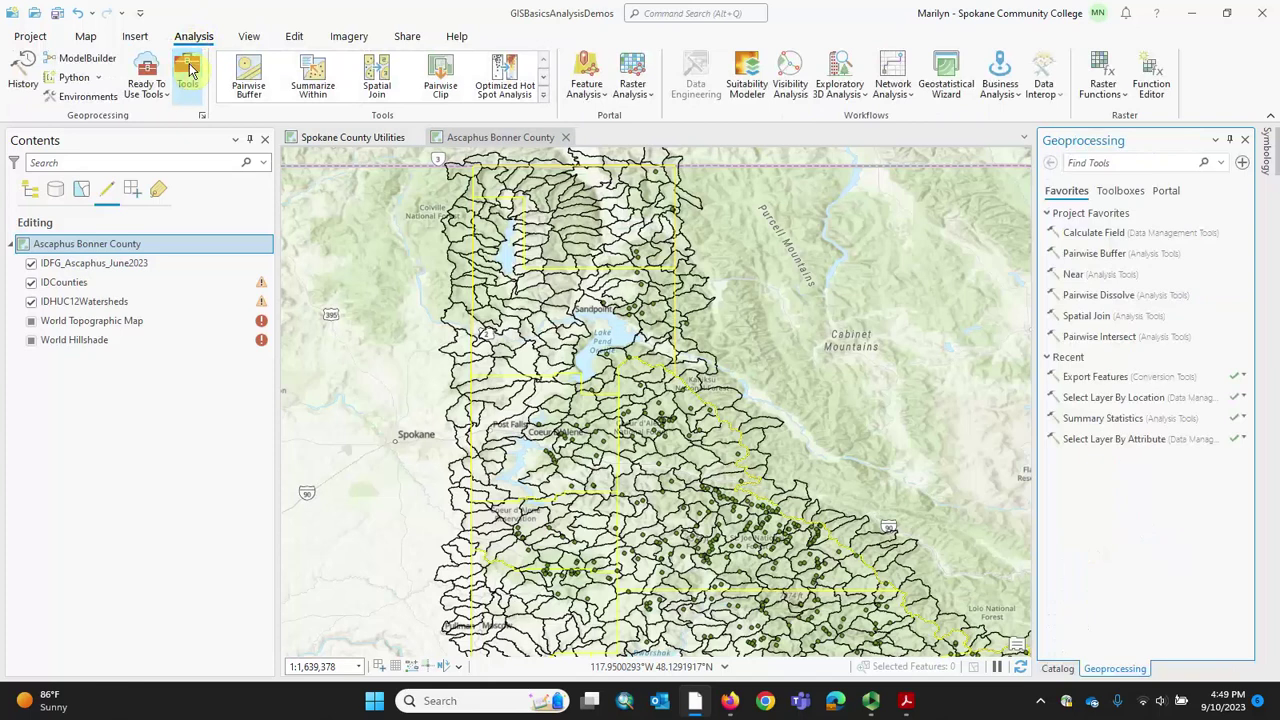
{"action": "left_click", "coordinate": [1065, 163]}
{"action": "type", "text": "Project"}
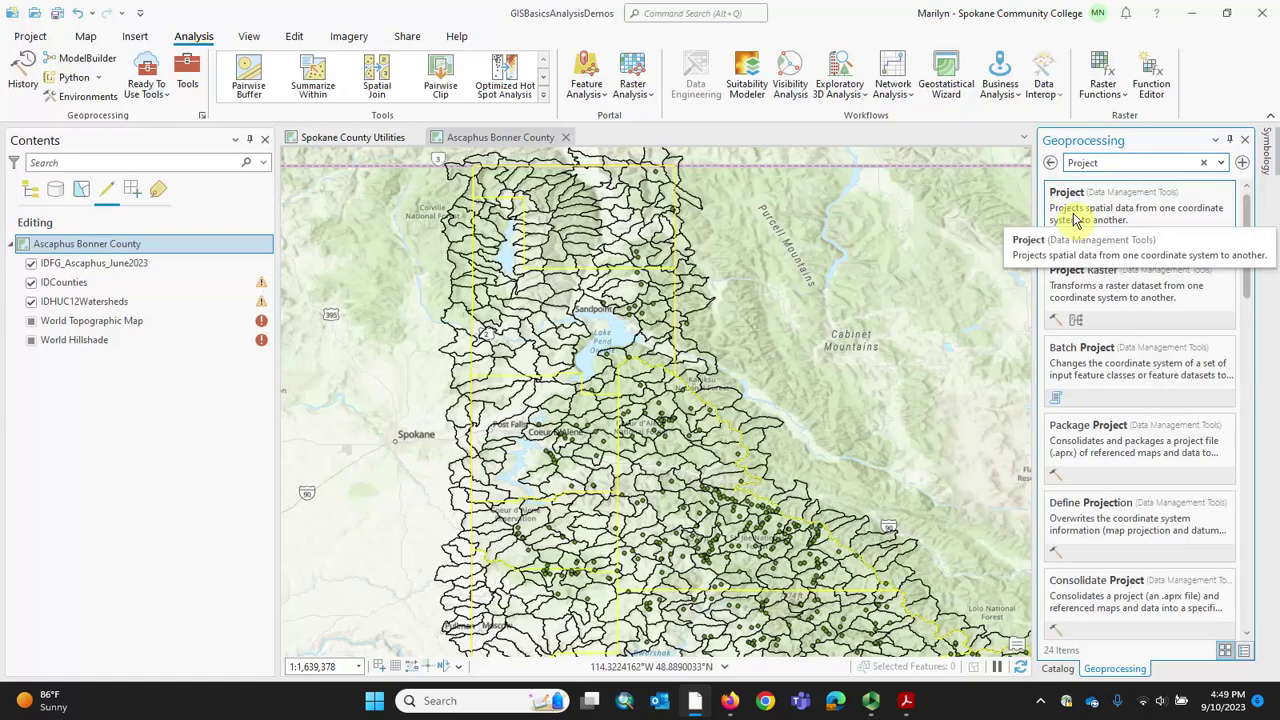
{"action": "left_click", "coordinate": [1128, 216]}
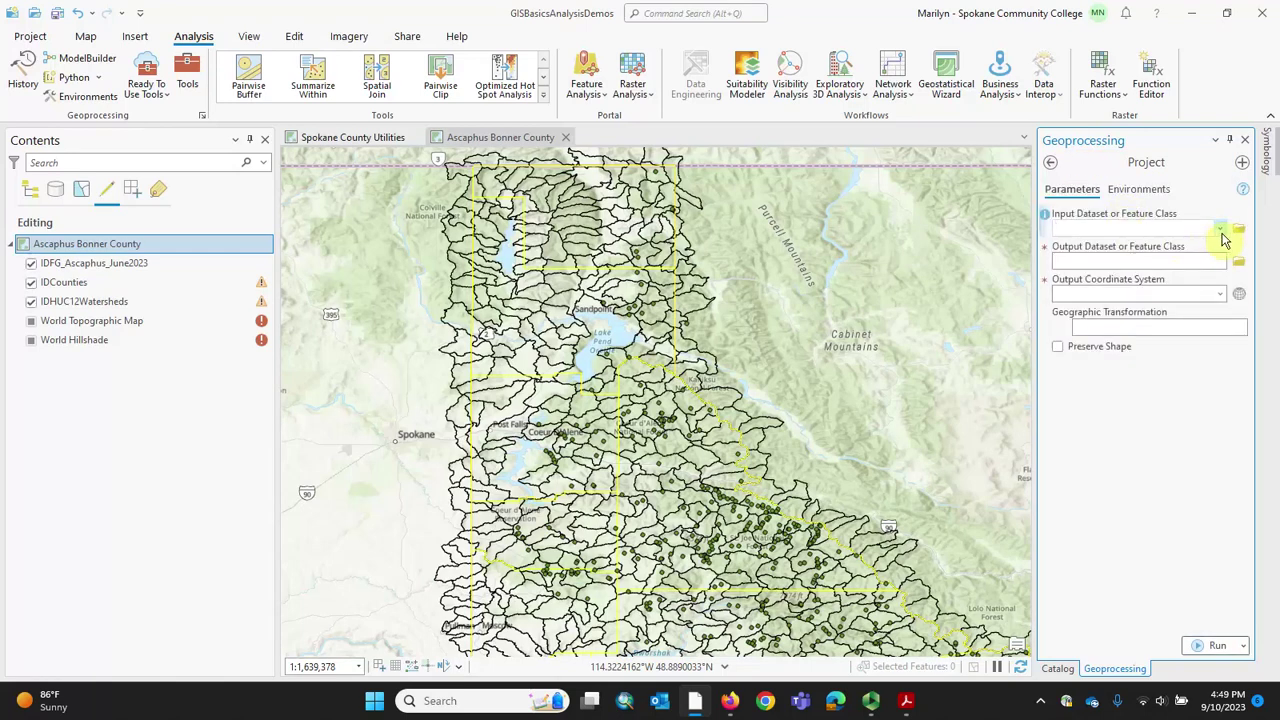
{"action": "left_click", "coordinate": [1221, 231]}
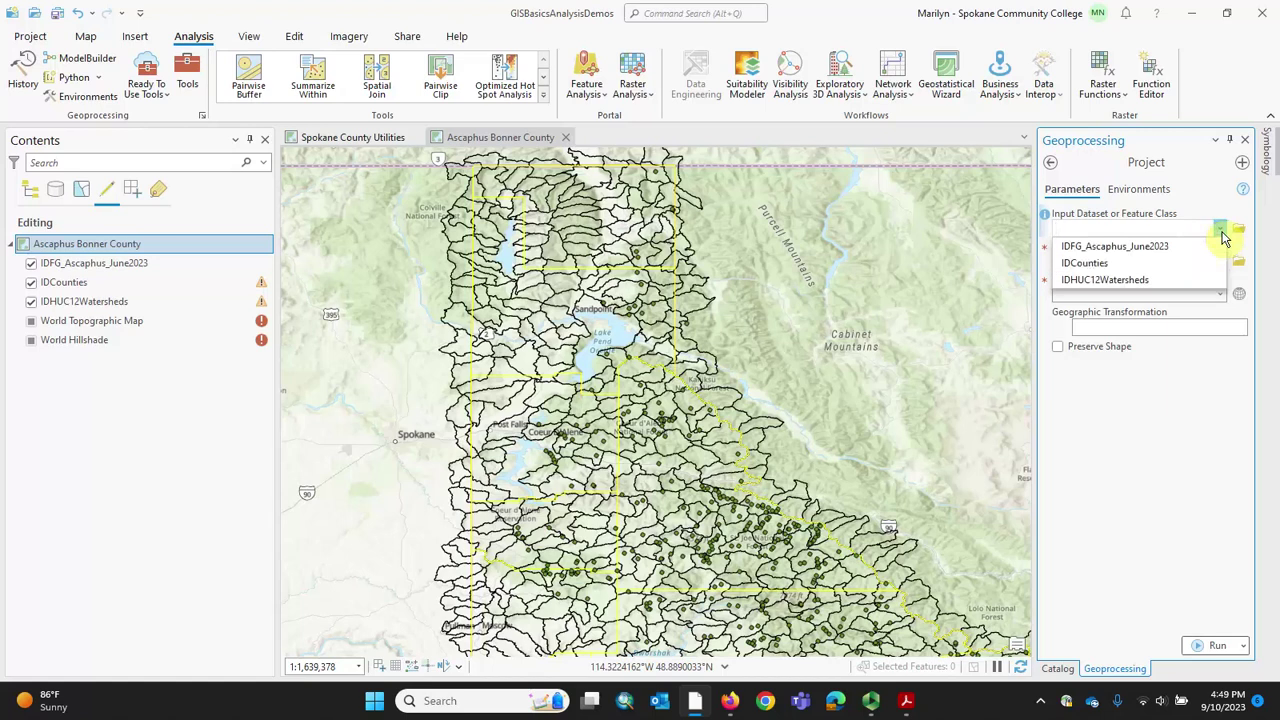
{"action": "left_click", "coordinate": [1153, 281]}
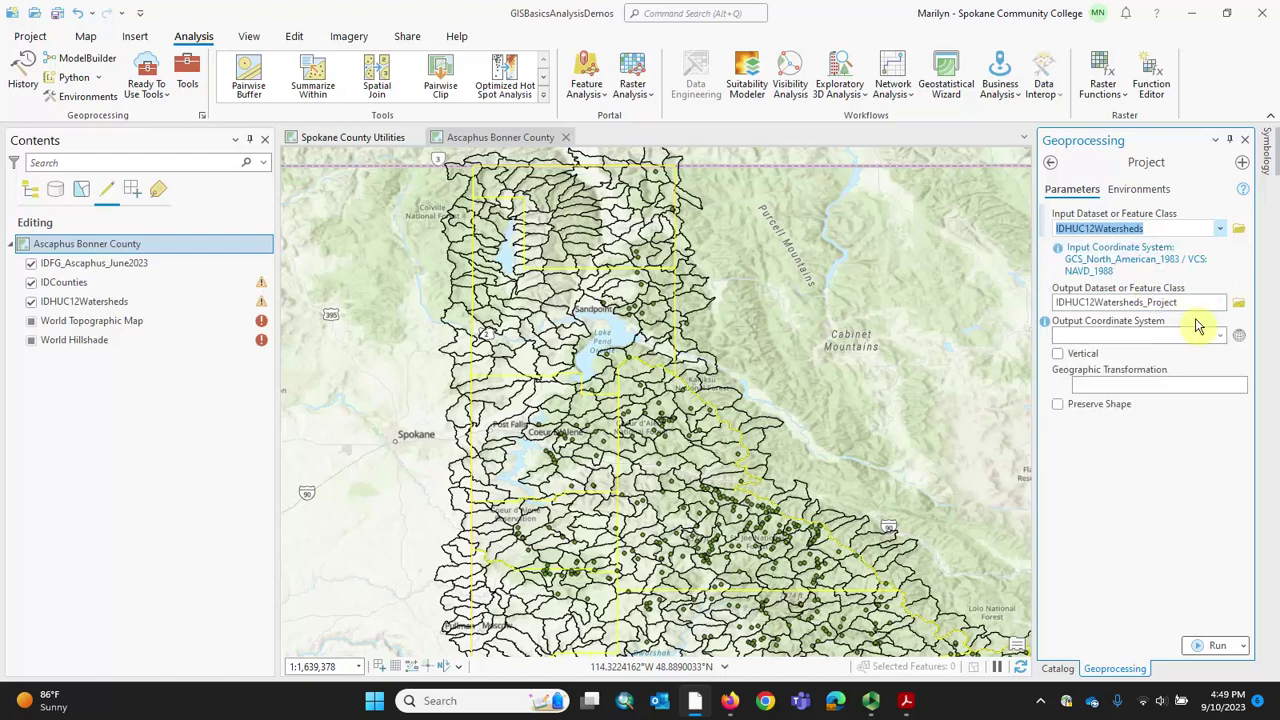
{"action": "left_click", "coordinate": [1224, 340]}
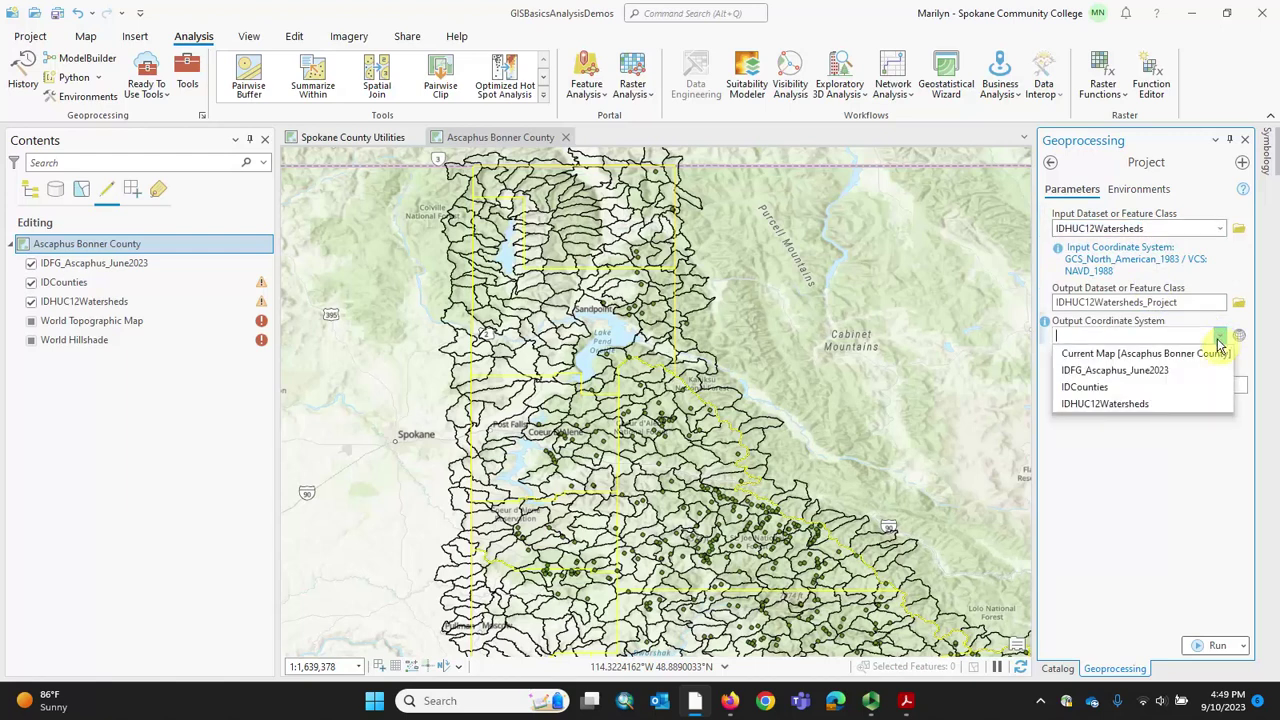
{"action": "left_click", "coordinate": [1162, 372]}
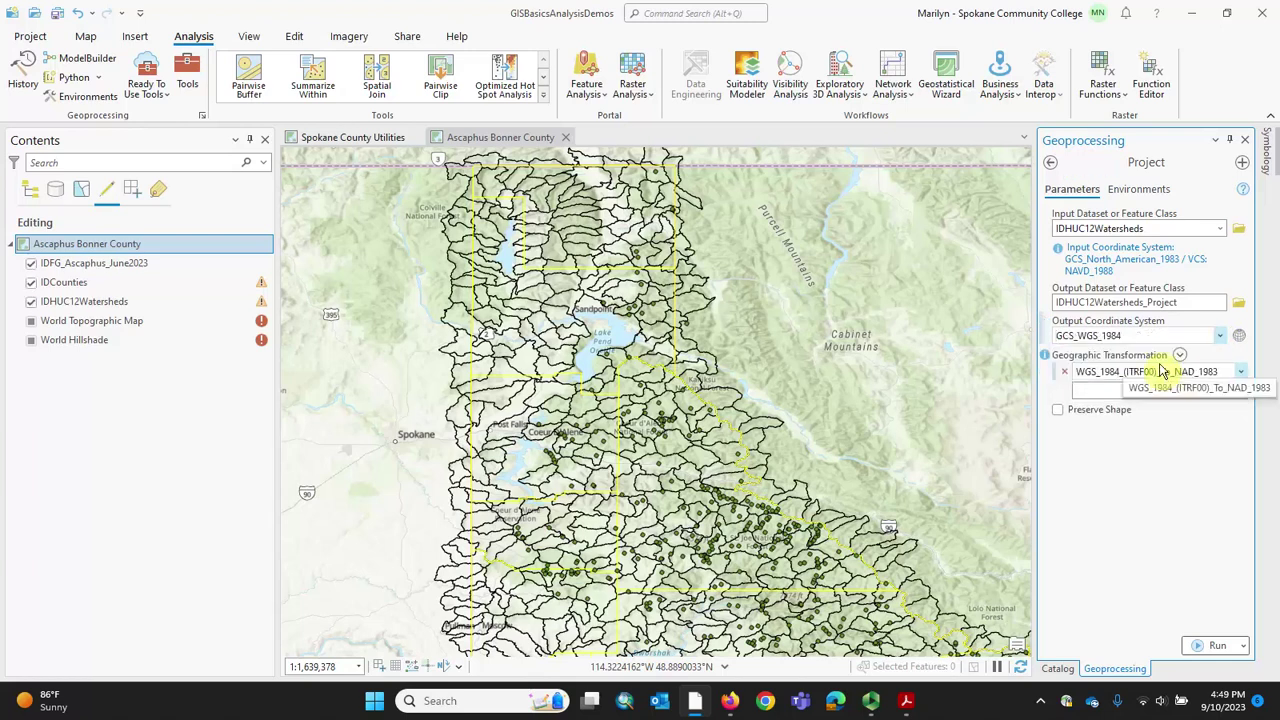
{"action": "left_click", "coordinate": [1220, 647]}
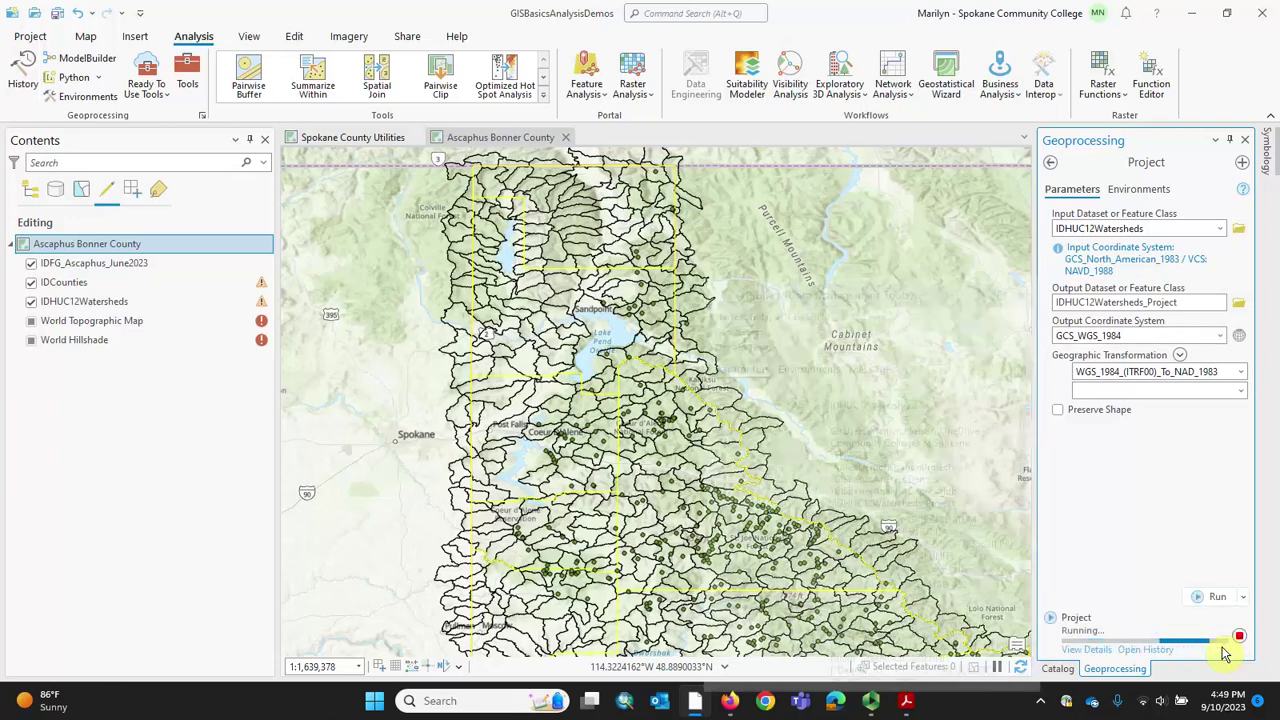
{"action": "mouse_move", "coordinate": [1225, 652]}
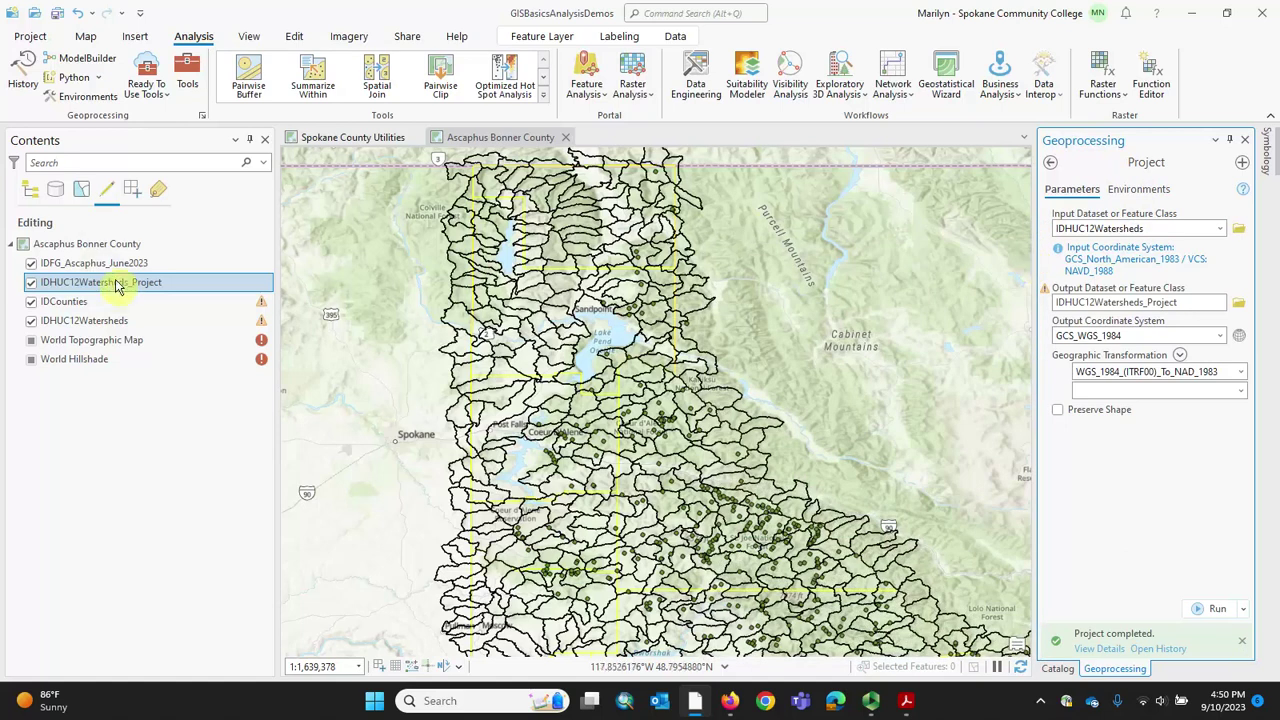
- Remove the original IDHUC12Watersheds layer from the map and list the layers by selection and then by editing status
{"action": "left_click", "coordinate": [102, 321]}
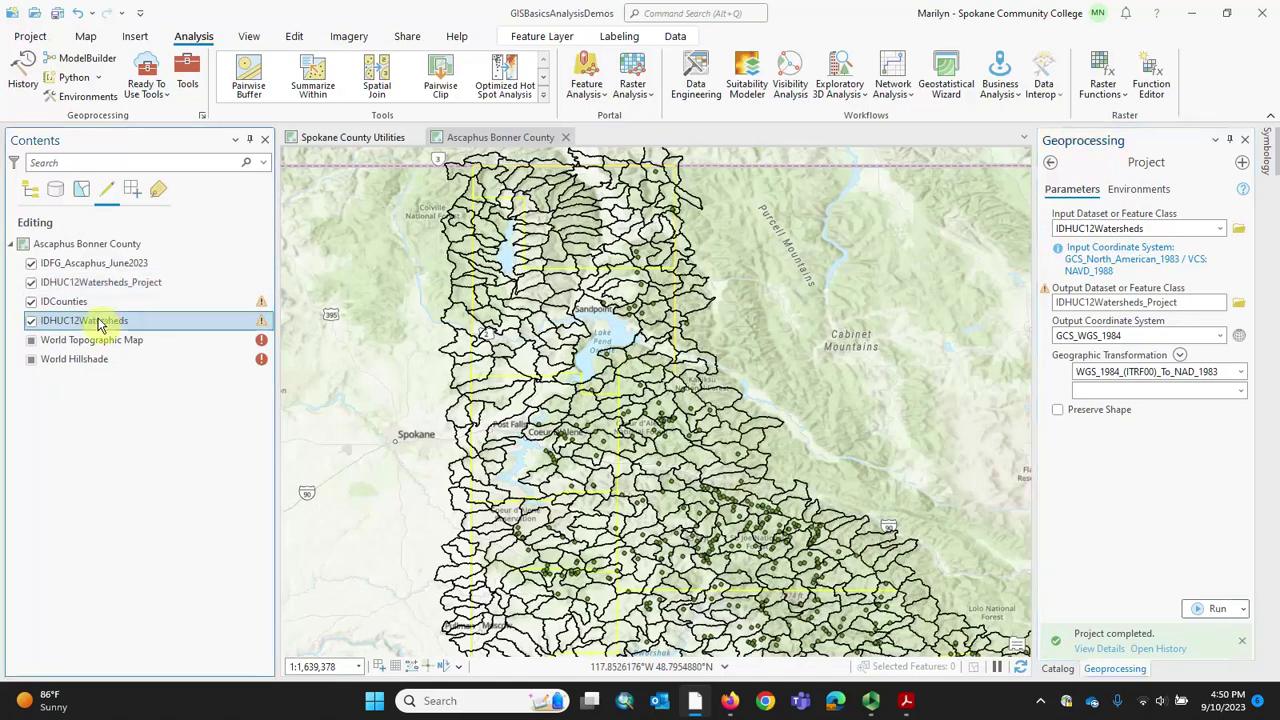
{"action": "right_click", "coordinate": [100, 322]}
{"action": "left_click", "coordinate": [147, 146]}
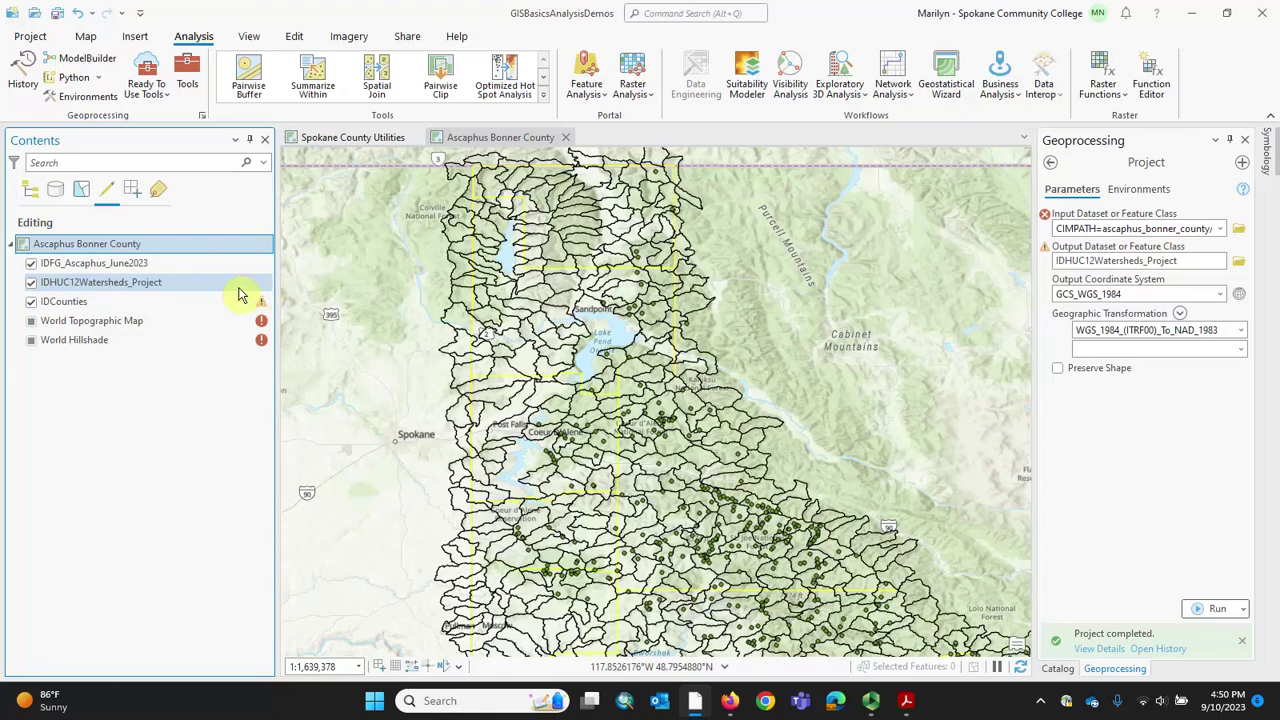
{"action": "left_click", "coordinate": [82, 195]}
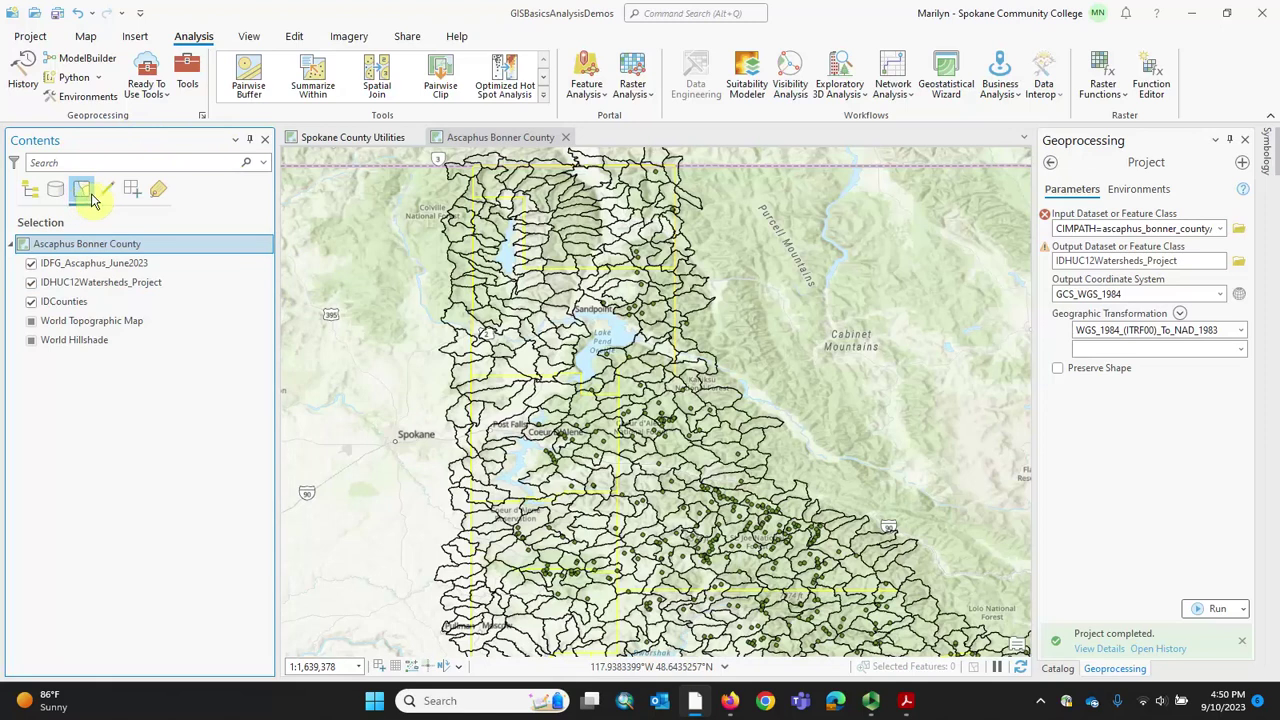
{"action": "left_click", "coordinate": [107, 190]}
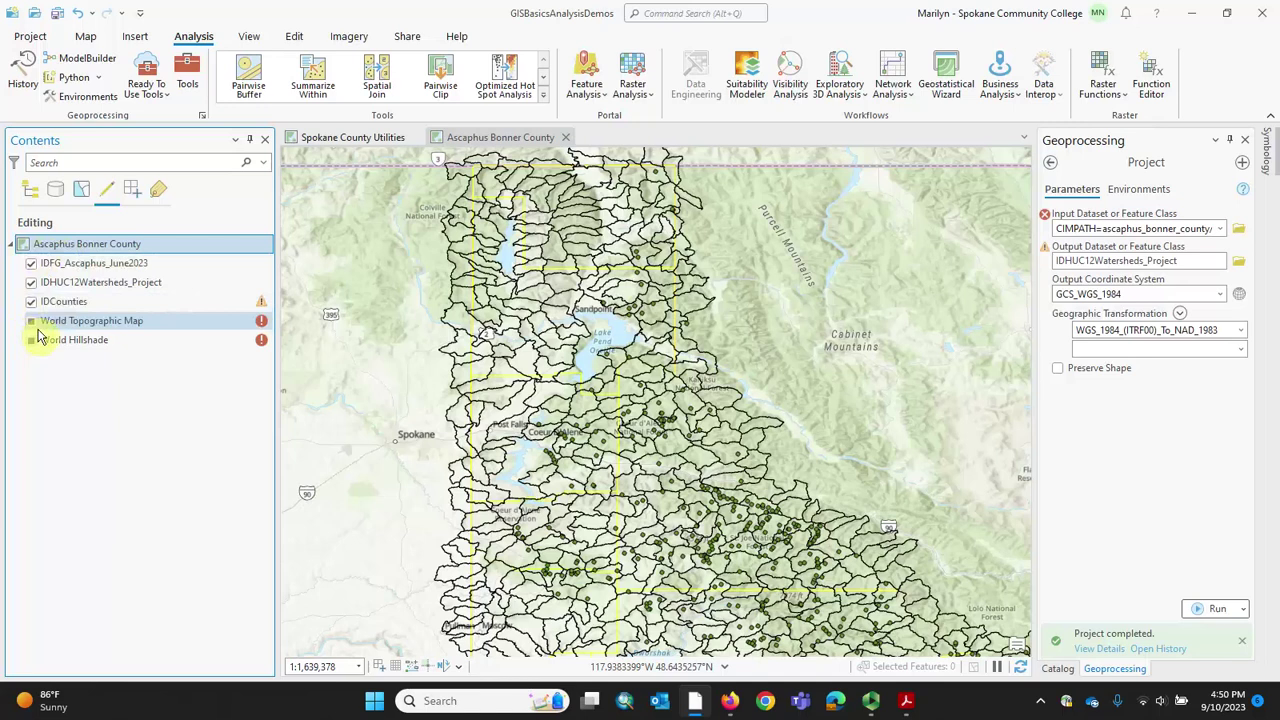
- Examine the map's snapping options and the editor settings for snapping, grid, constraints, field mapping and user interface
{"action": "left_click", "coordinate": [381, 666]}
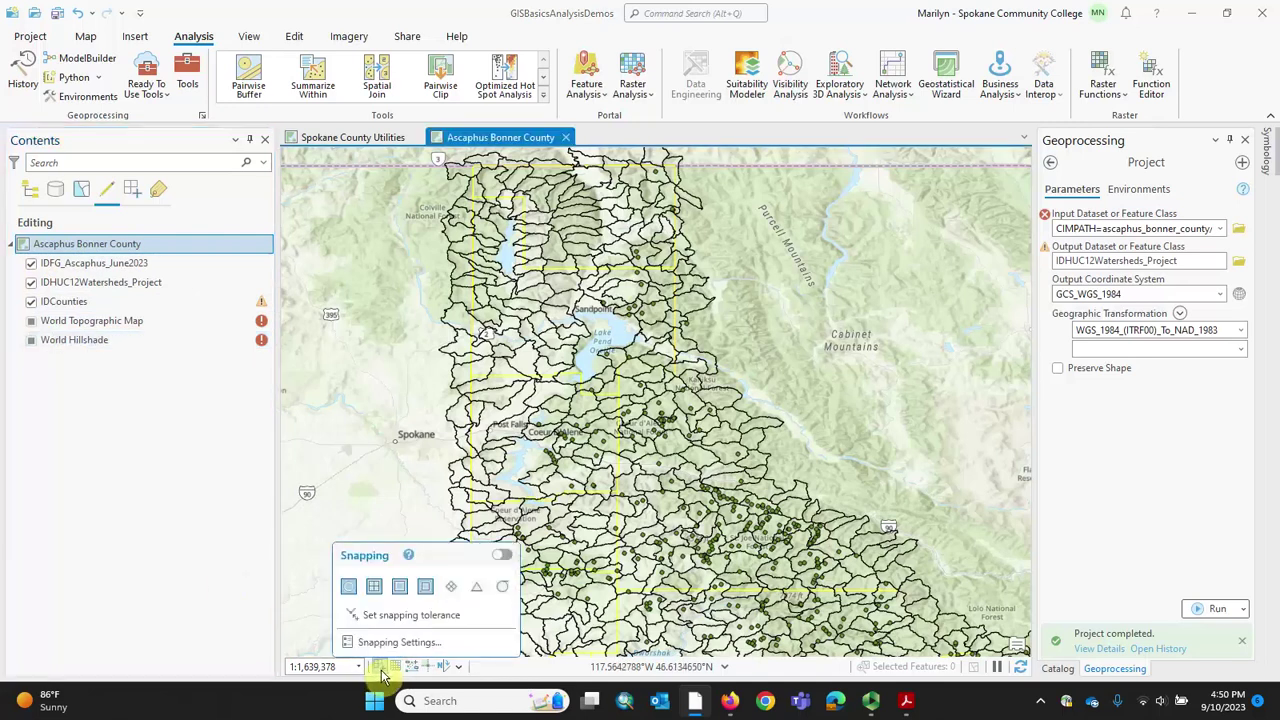
{"action": "left_click", "coordinate": [381, 668]}
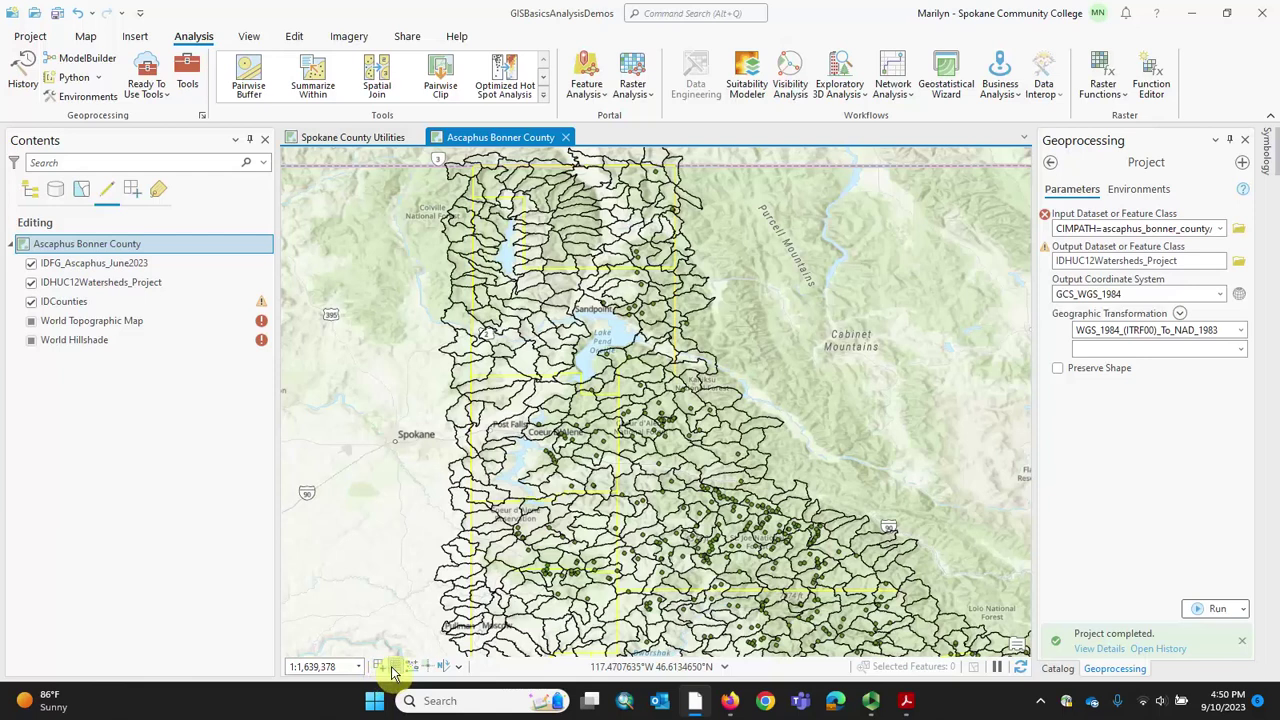
{"action": "mouse_move", "coordinate": [388, 675]}
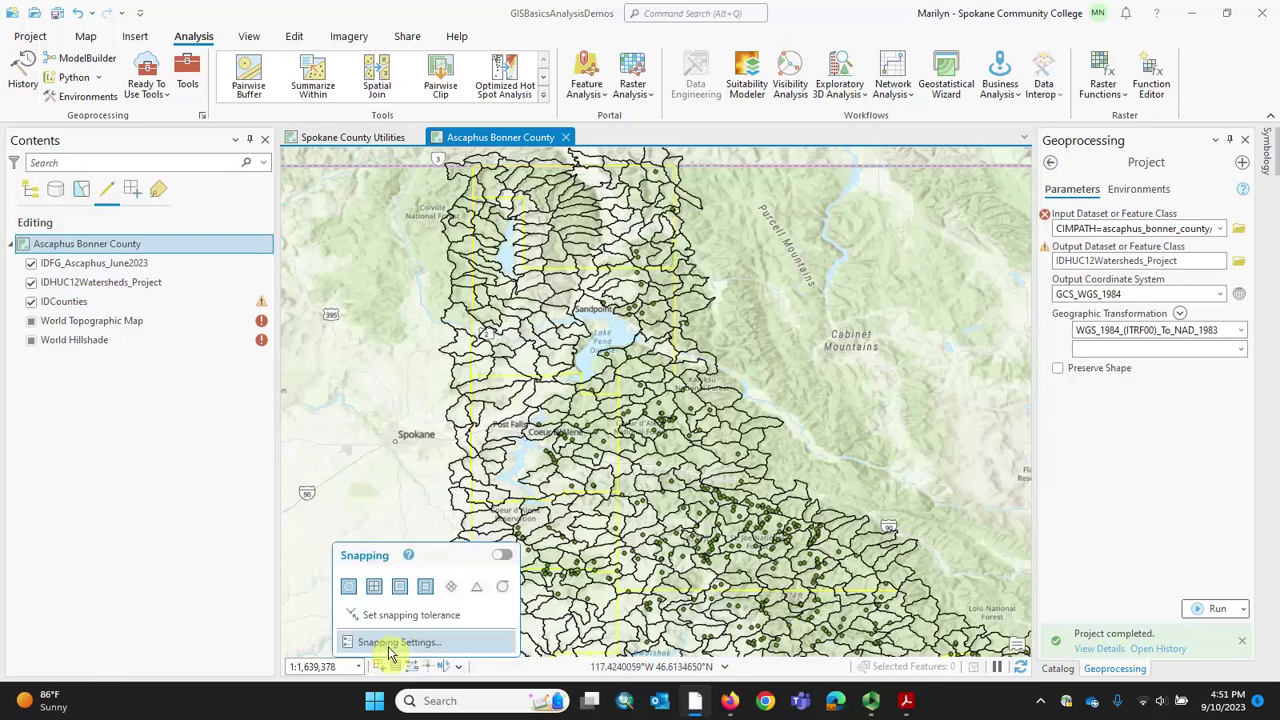
{"action": "left_click", "coordinate": [392, 644]}
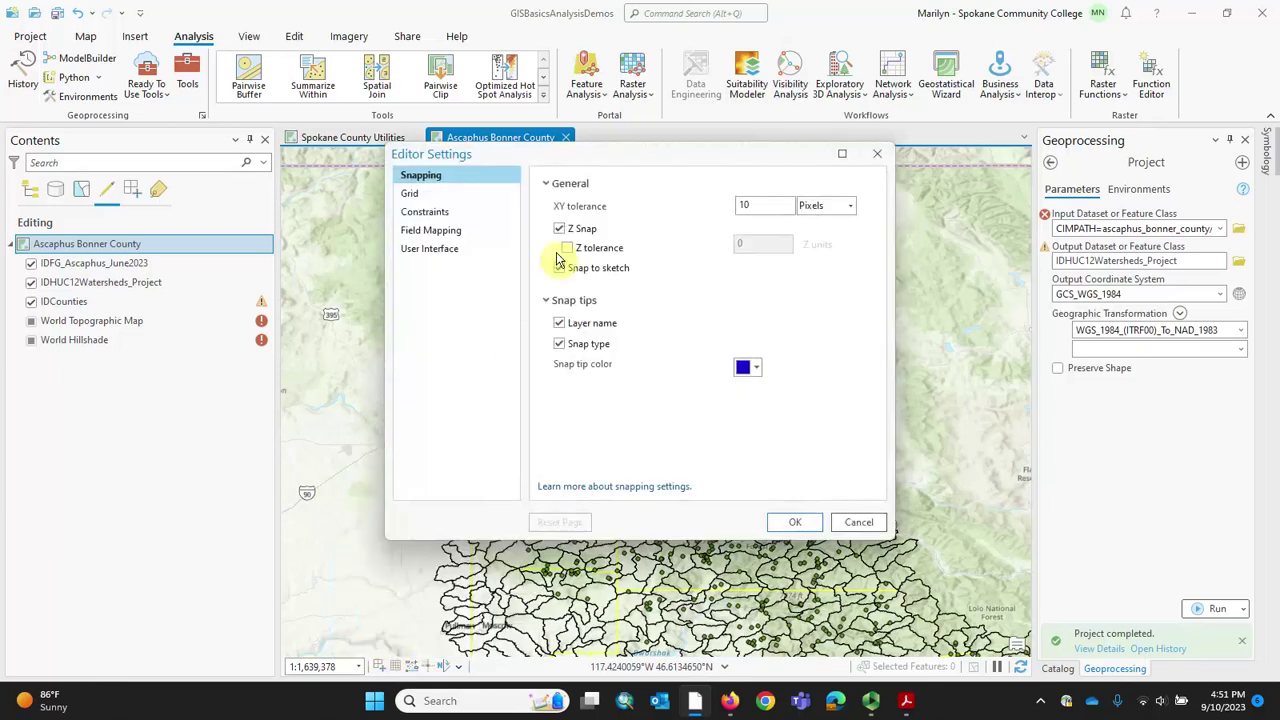
{"action": "left_click", "coordinate": [428, 198]}
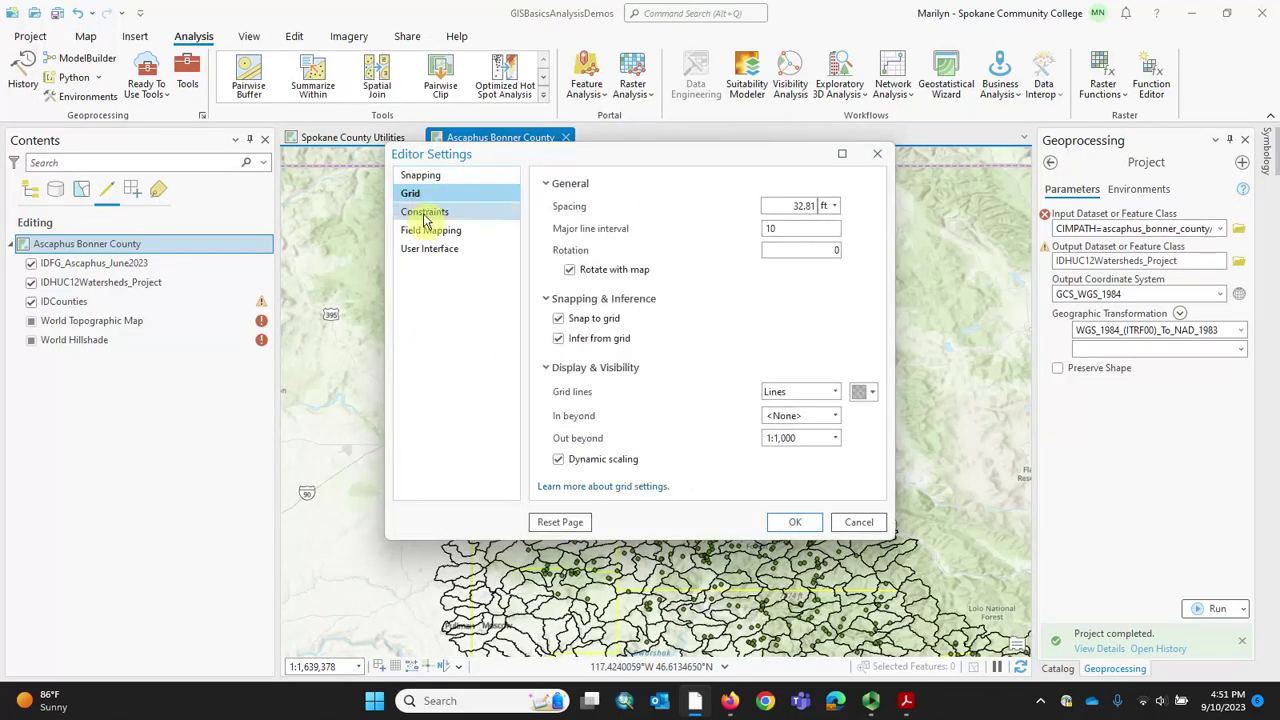
{"action": "left_click", "coordinate": [424, 214]}
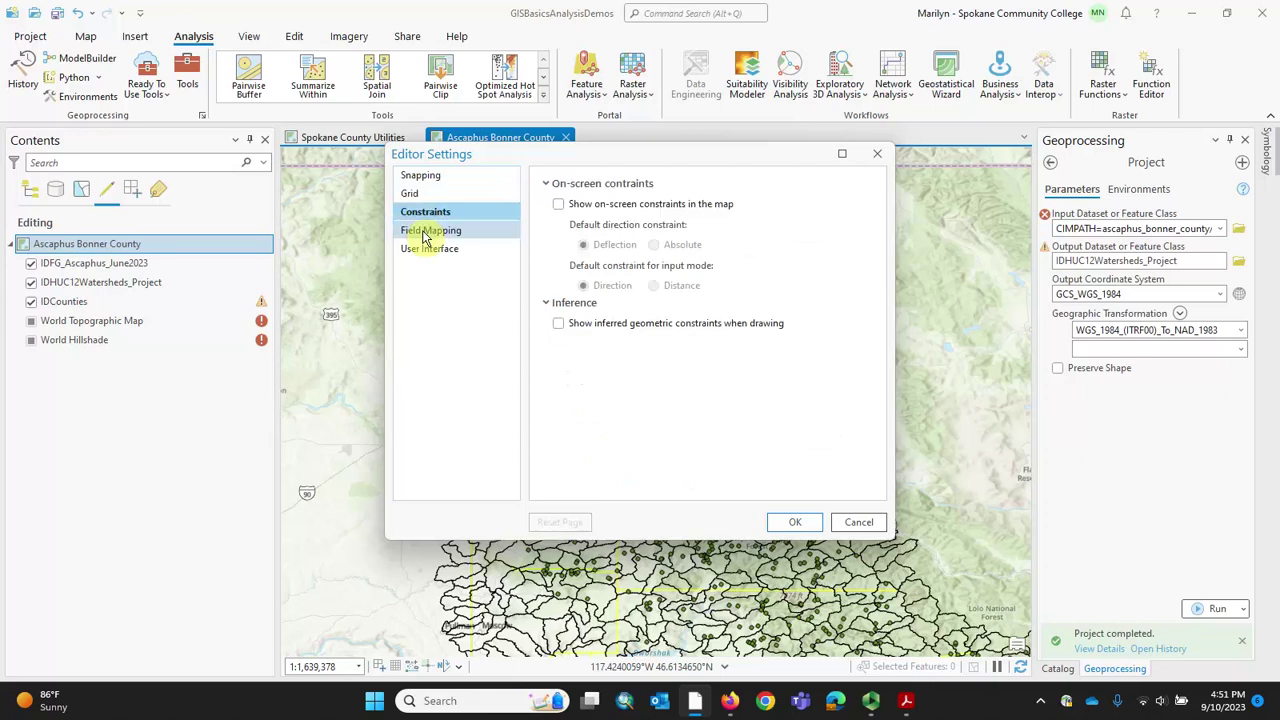
{"action": "left_click", "coordinate": [426, 233]}
{"action": "left_click", "coordinate": [428, 250]}
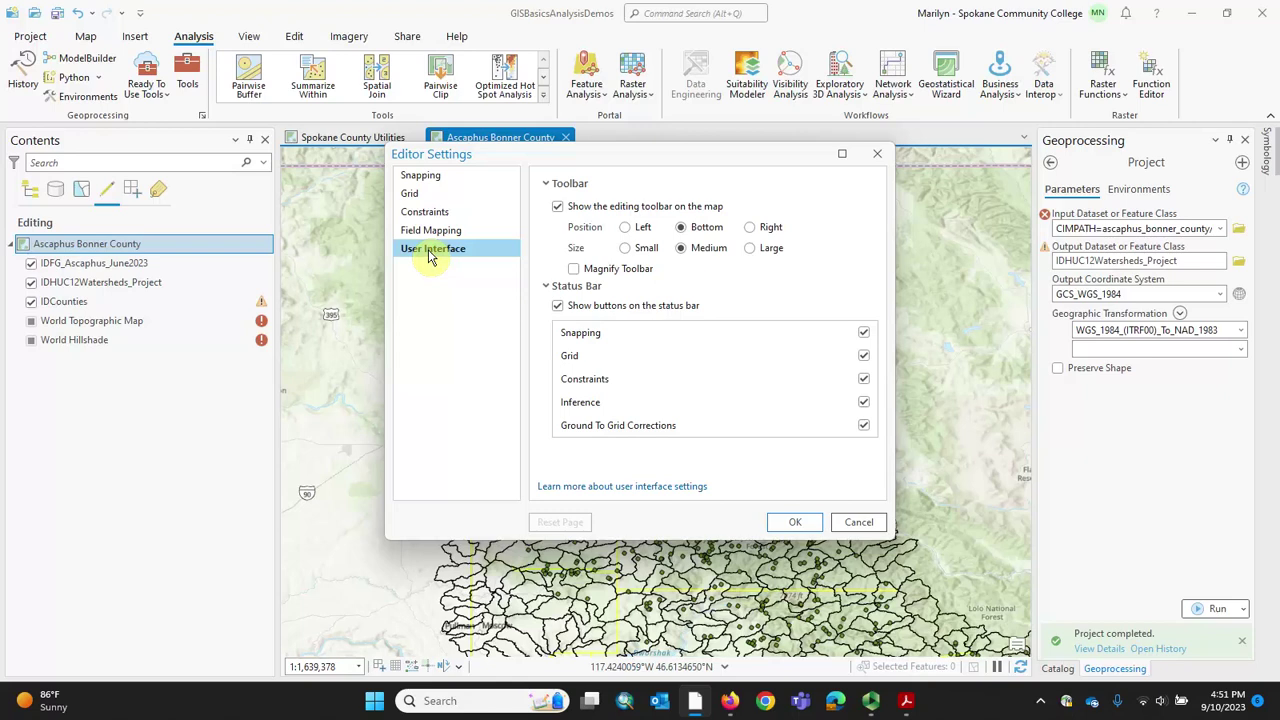
{"action": "left_click", "coordinate": [806, 522]}
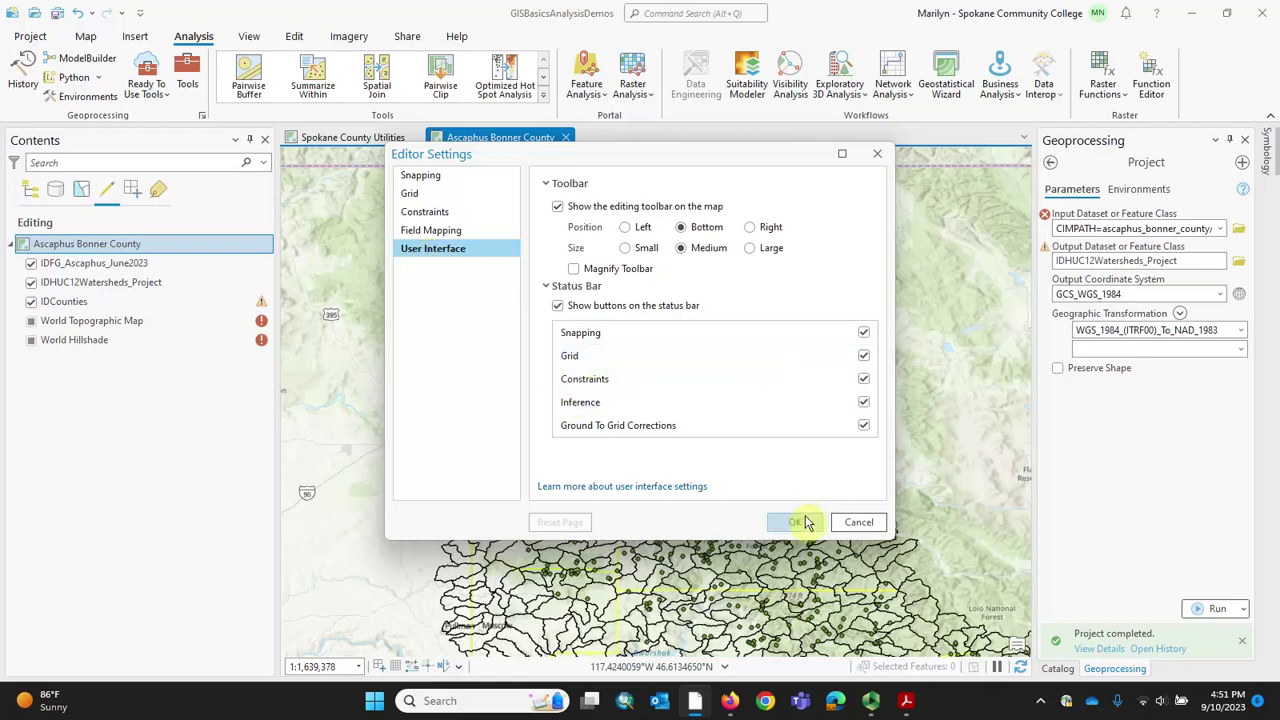
{"action": "left_click", "coordinate": [808, 522]}
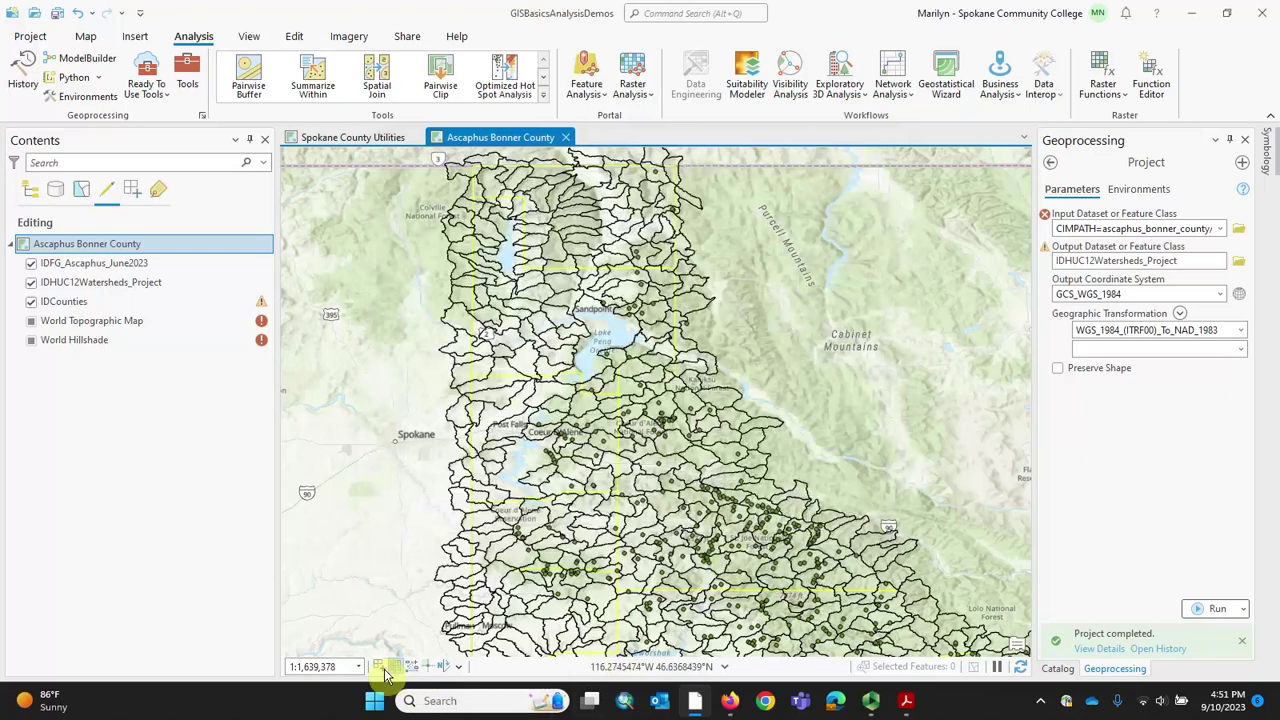
- Turn on snapping for the Ascaphus Bonner County map
{"action": "mouse_move", "coordinate": [380, 666]}
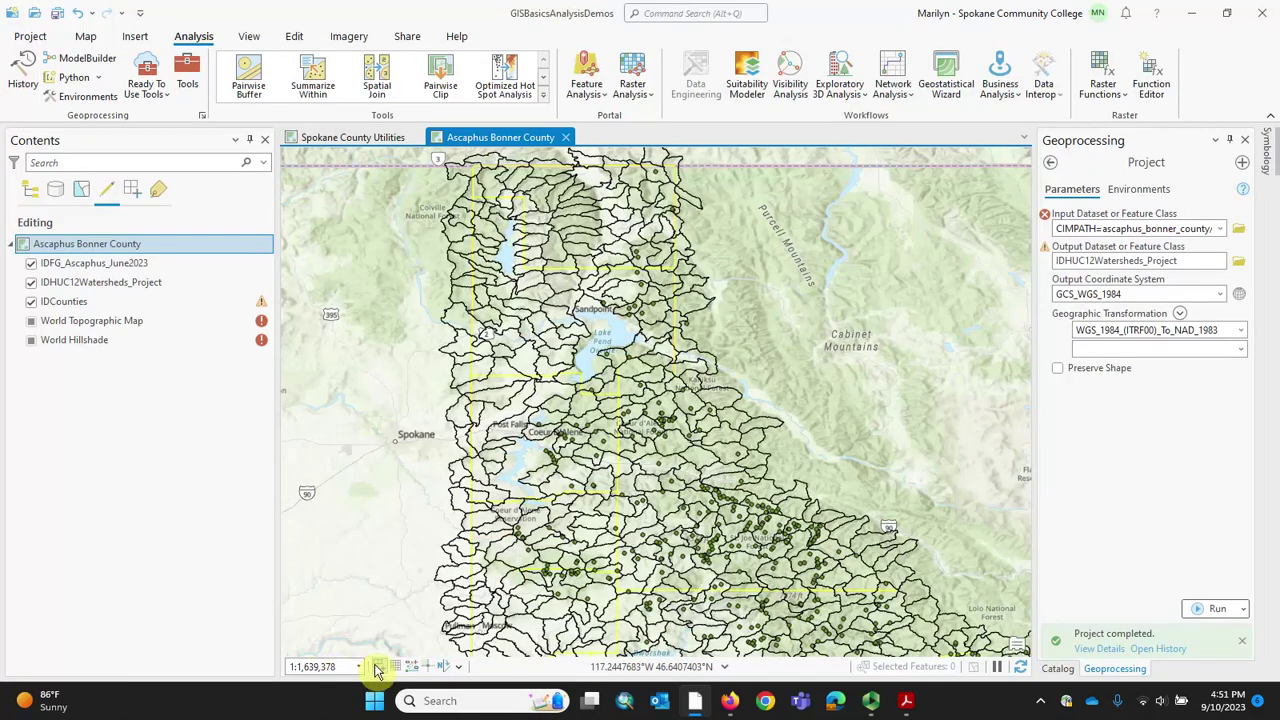
{"action": "left_click", "coordinate": [502, 558]}
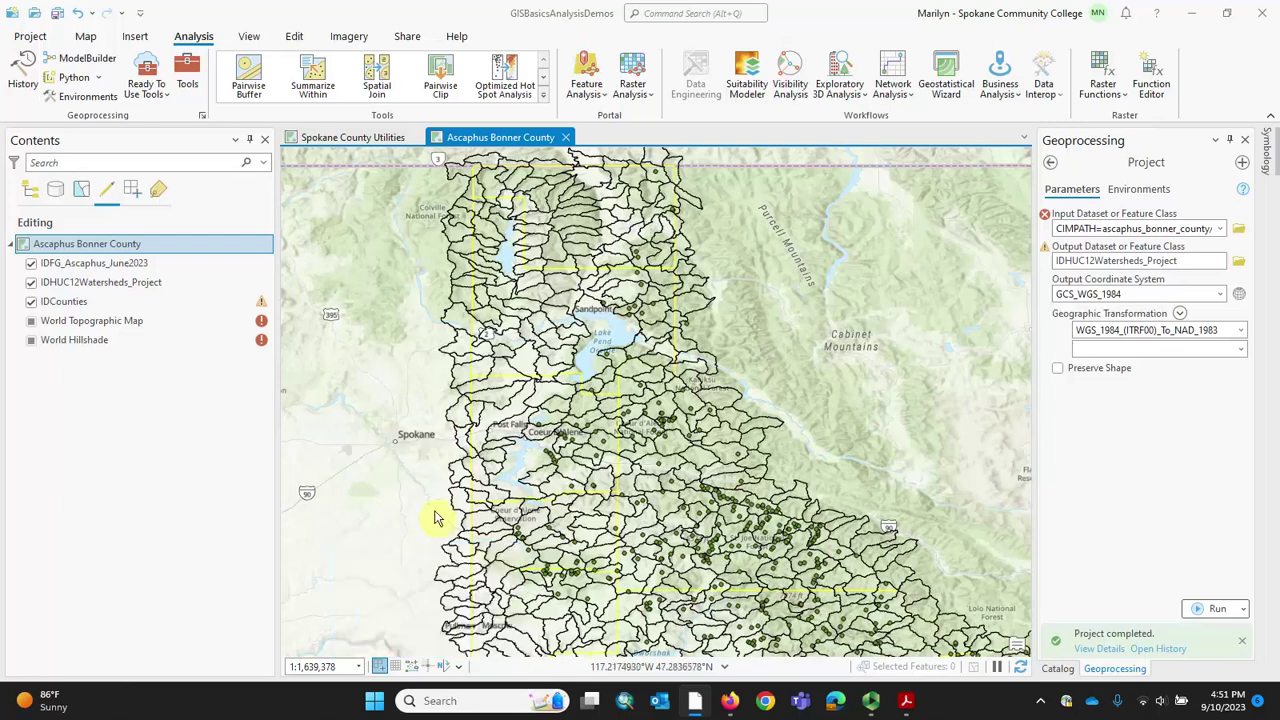
{"action": "mouse_move", "coordinate": [386, 670]}
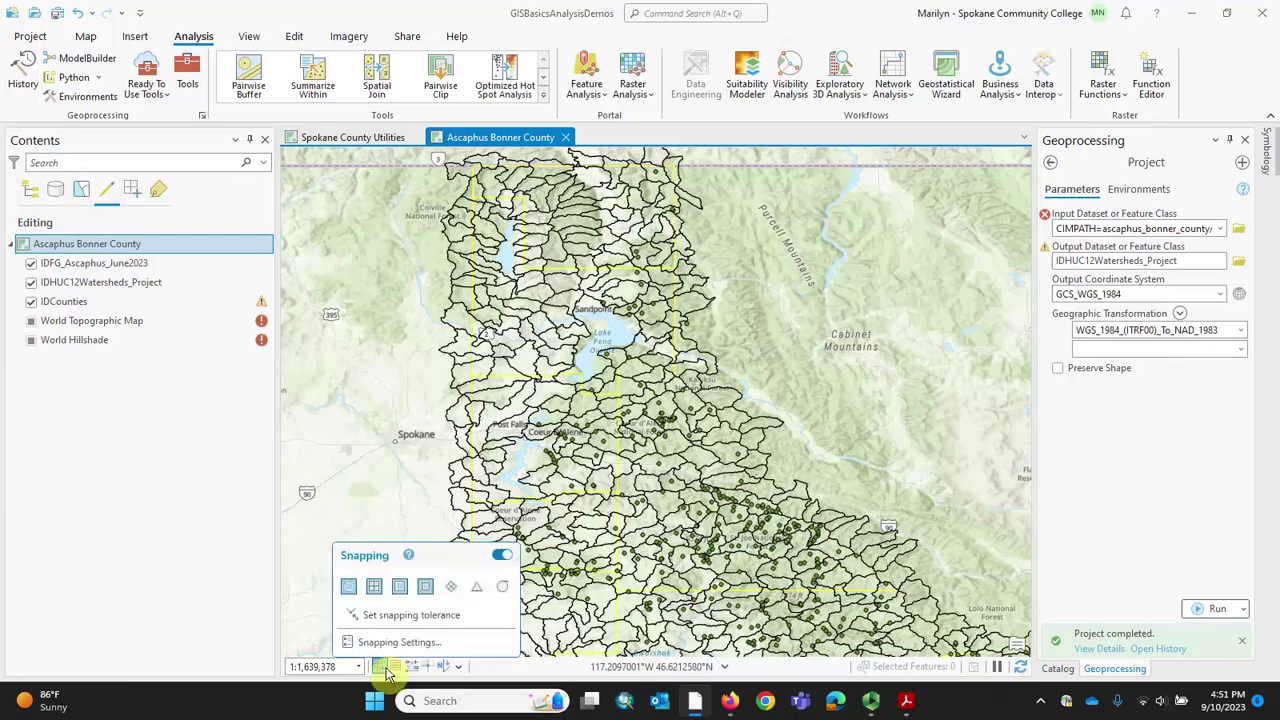
{"action": "left_click", "coordinate": [475, 596]}
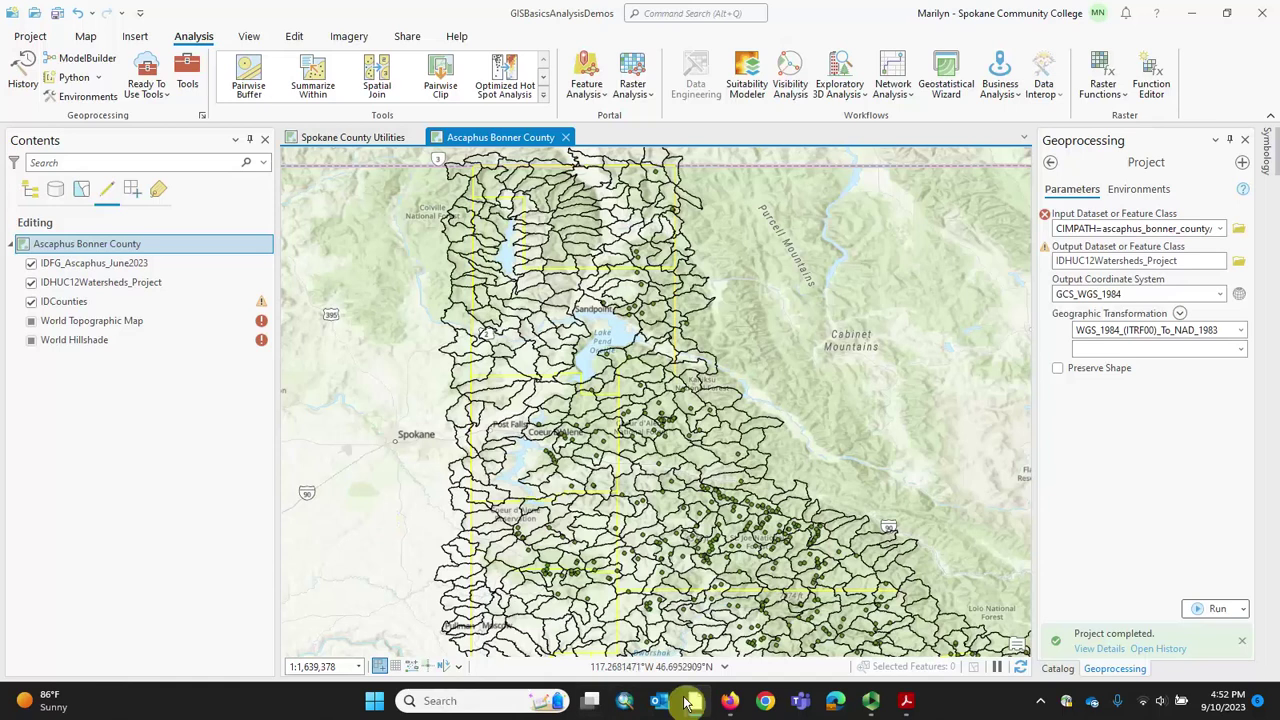
- Switch to the GISBAsicsver3Sect9_fillable.pdf worksheet in Acrobat and fill the blank about Selection and Editing options with "Contents"
{"action": "left_click", "coordinate": [905, 703]}
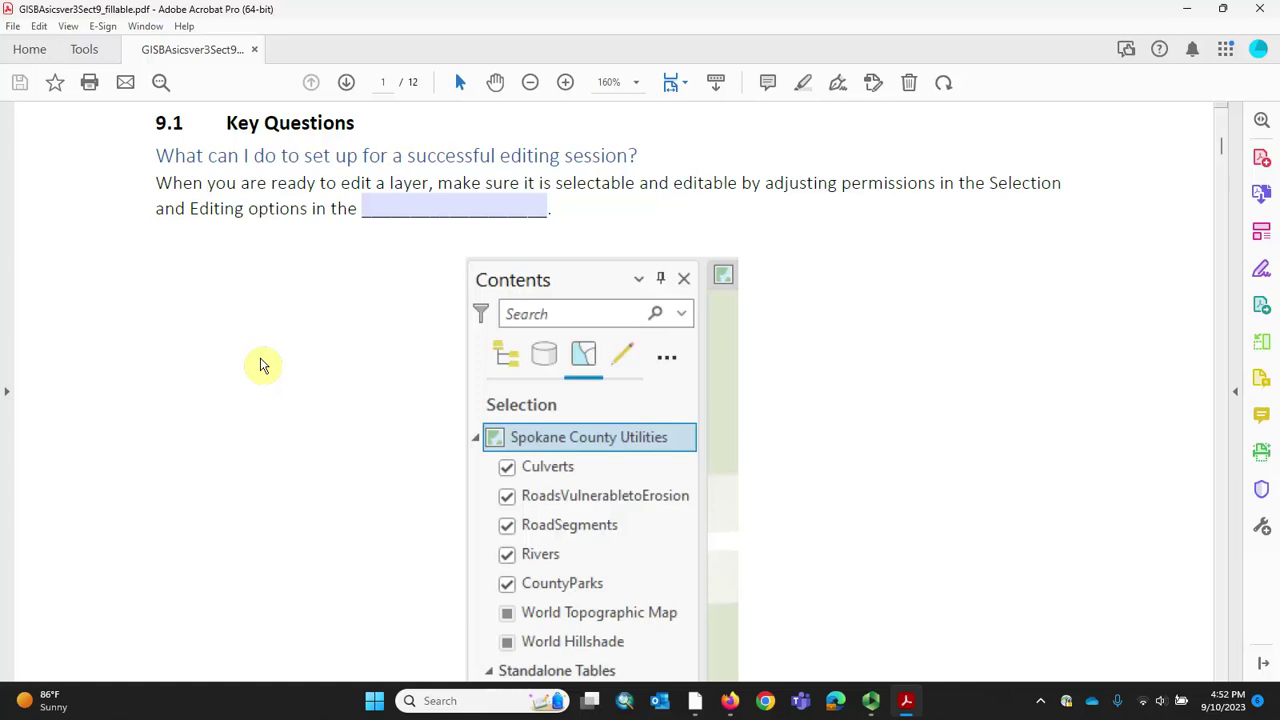
{"action": "left_click", "coordinate": [427, 210]}
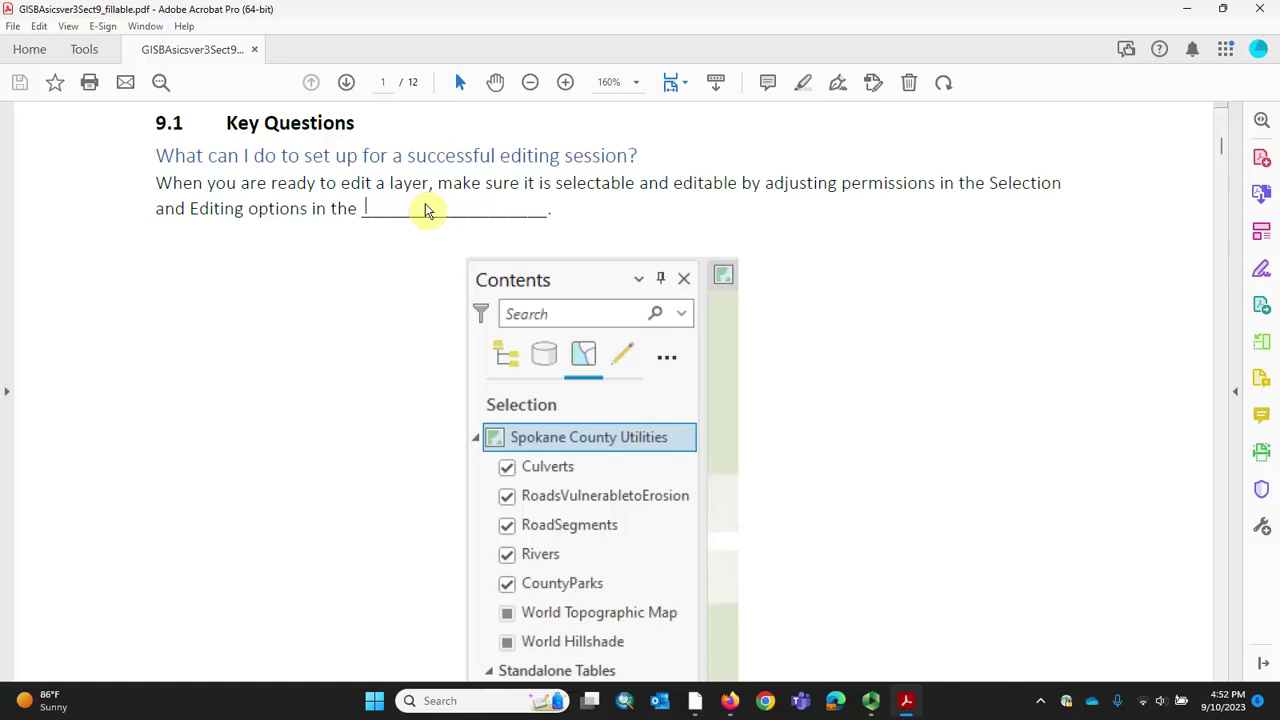
{"action": "type", "text": "Contents"}
- Fill the worksheet's two coordinate system blanks below Figure 76 with "same" and "Project"
{"action": "scroll", "coordinate": [803, 414], "scroll_direction": "down", "scroll_amount": 10}
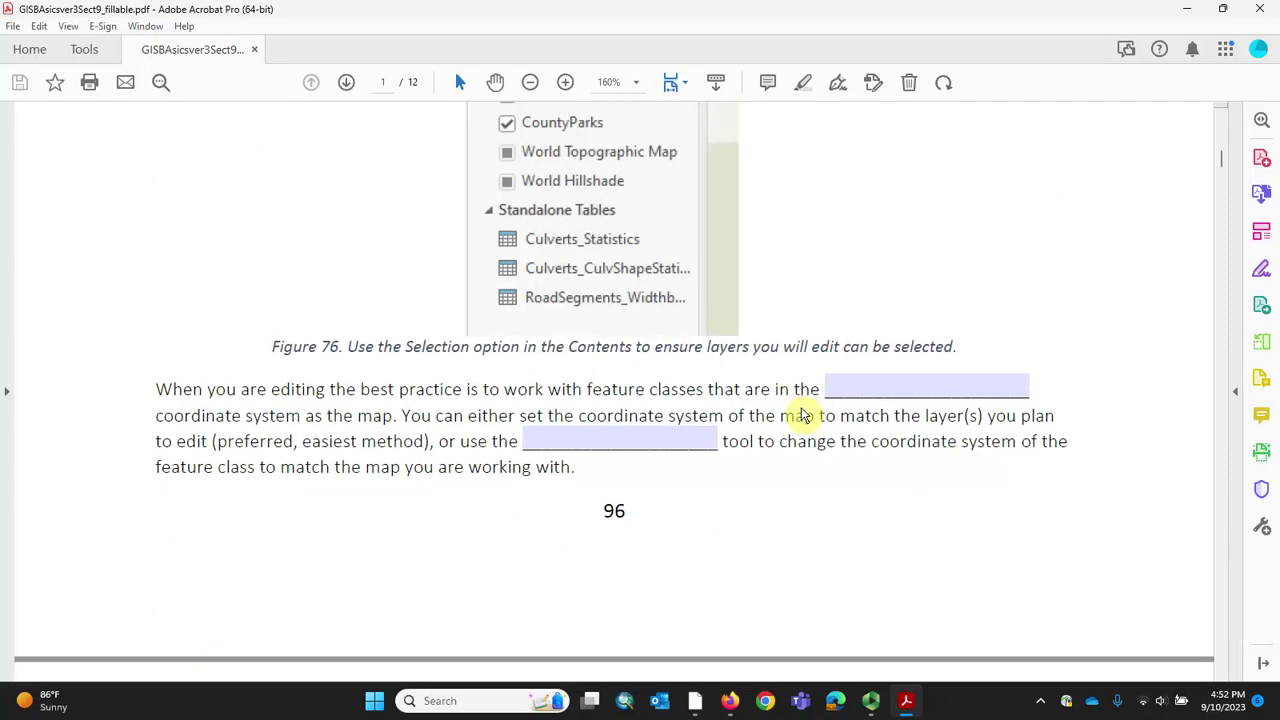
{"action": "left_click", "coordinate": [857, 396]}
{"action": "type", "text": "same"}
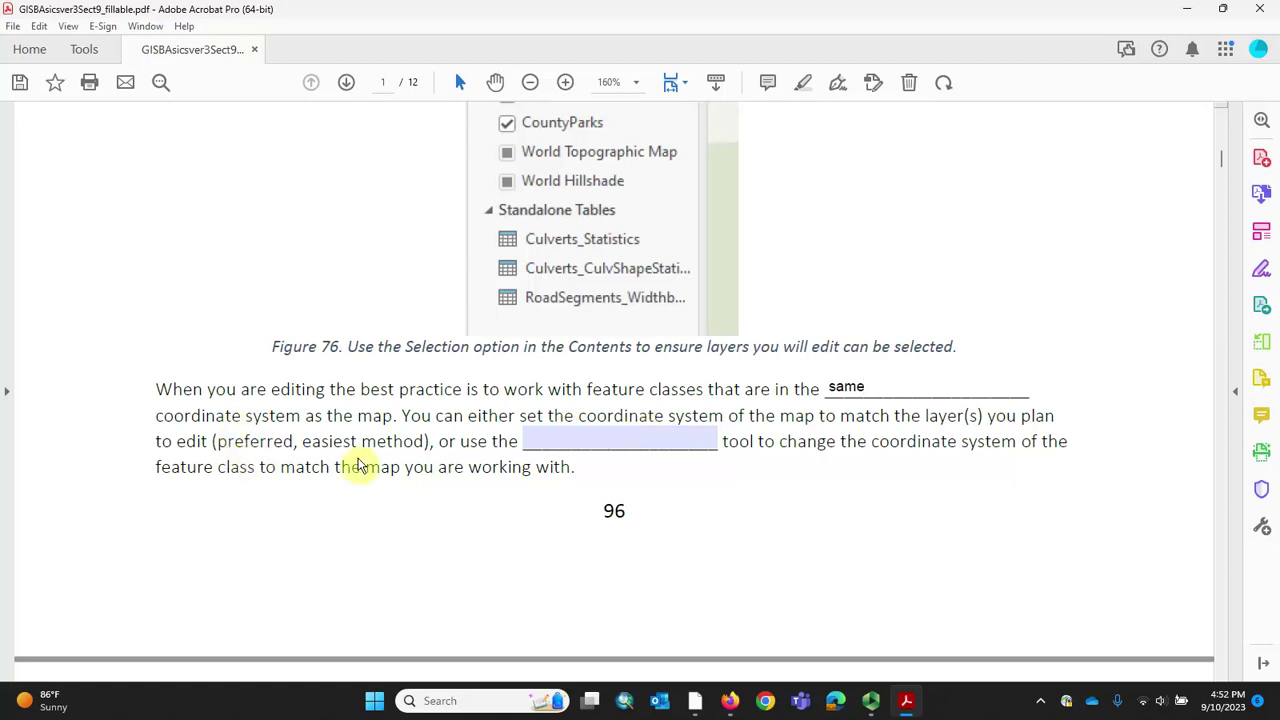
{"action": "left_click", "coordinate": [560, 450]}
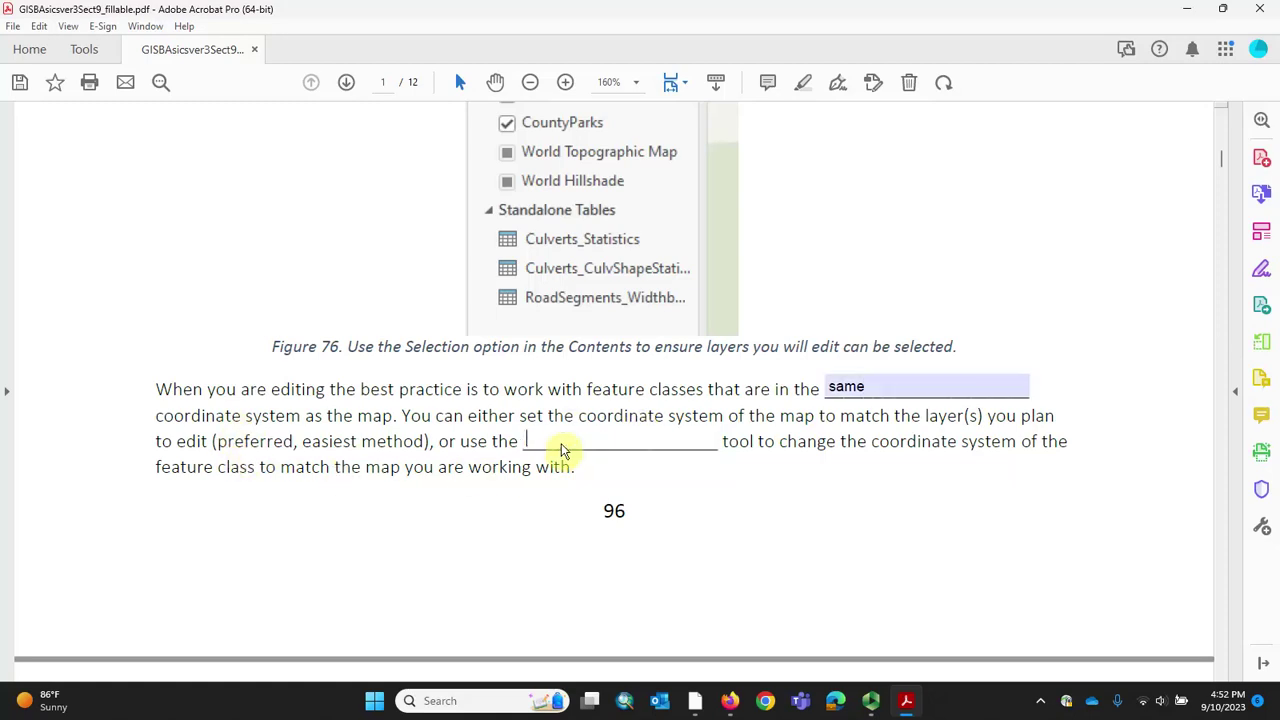
{"action": "type", "text": "Project"}
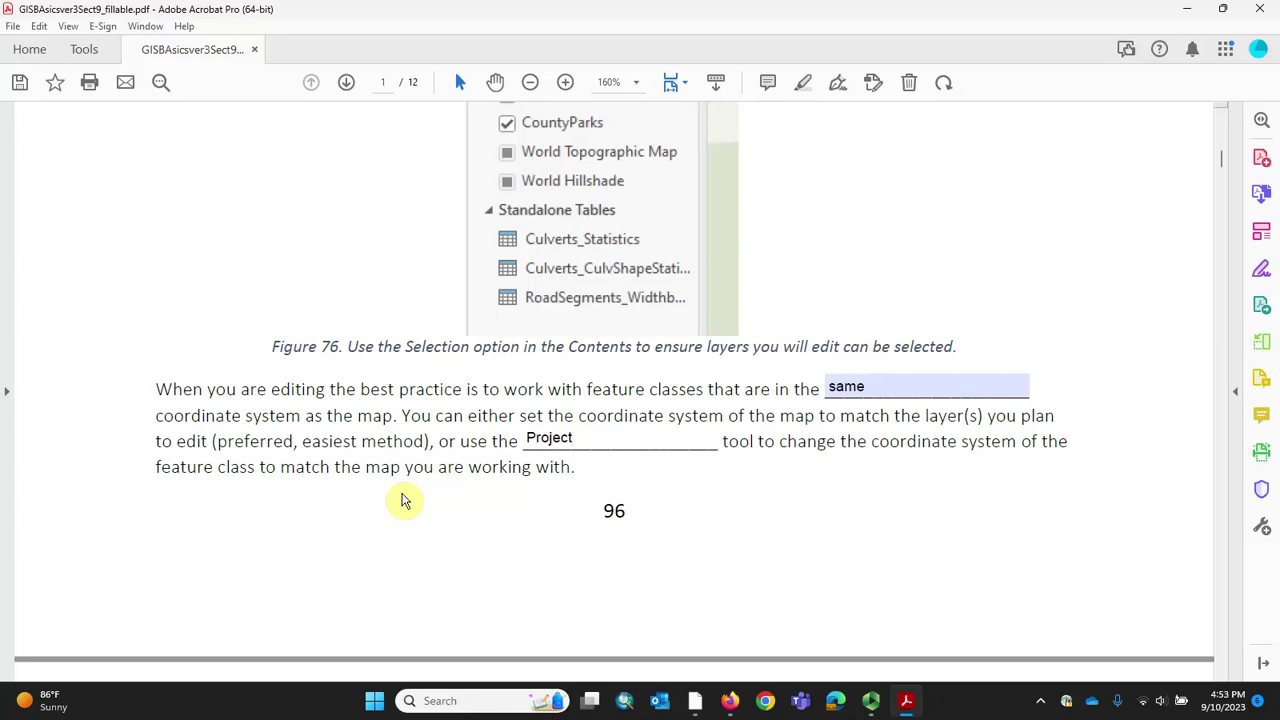
- Go to the worksheet section "How do I add new features to an existing feature class?"
{"action": "scroll", "coordinate": [404, 500], "scroll_direction": "down", "scroll_amount": 8}
{"action": "scroll", "coordinate": [404, 500], "scroll_direction": "down", "scroll_amount": 1}
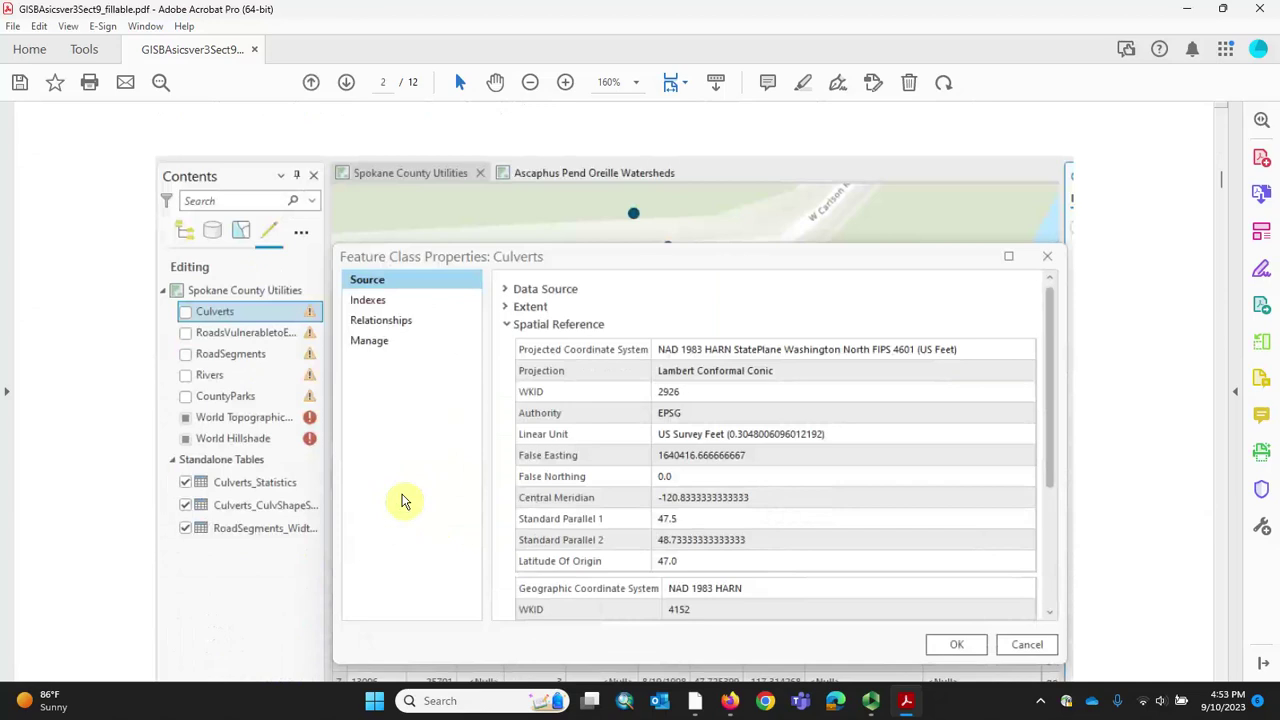
{"action": "scroll", "coordinate": [429, 374], "scroll_direction": "down", "scroll_amount": 9}
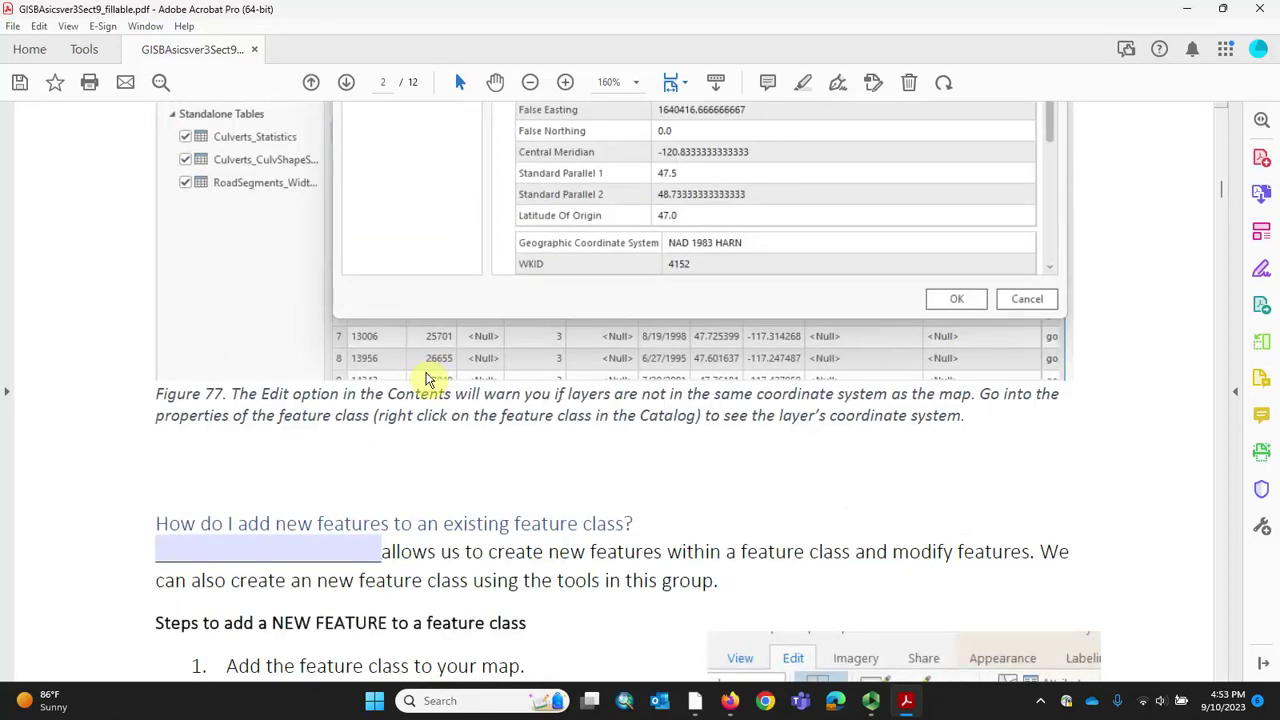
{"action": "scroll", "coordinate": [333, 385], "scroll_direction": "down", "scroll_amount": 3}
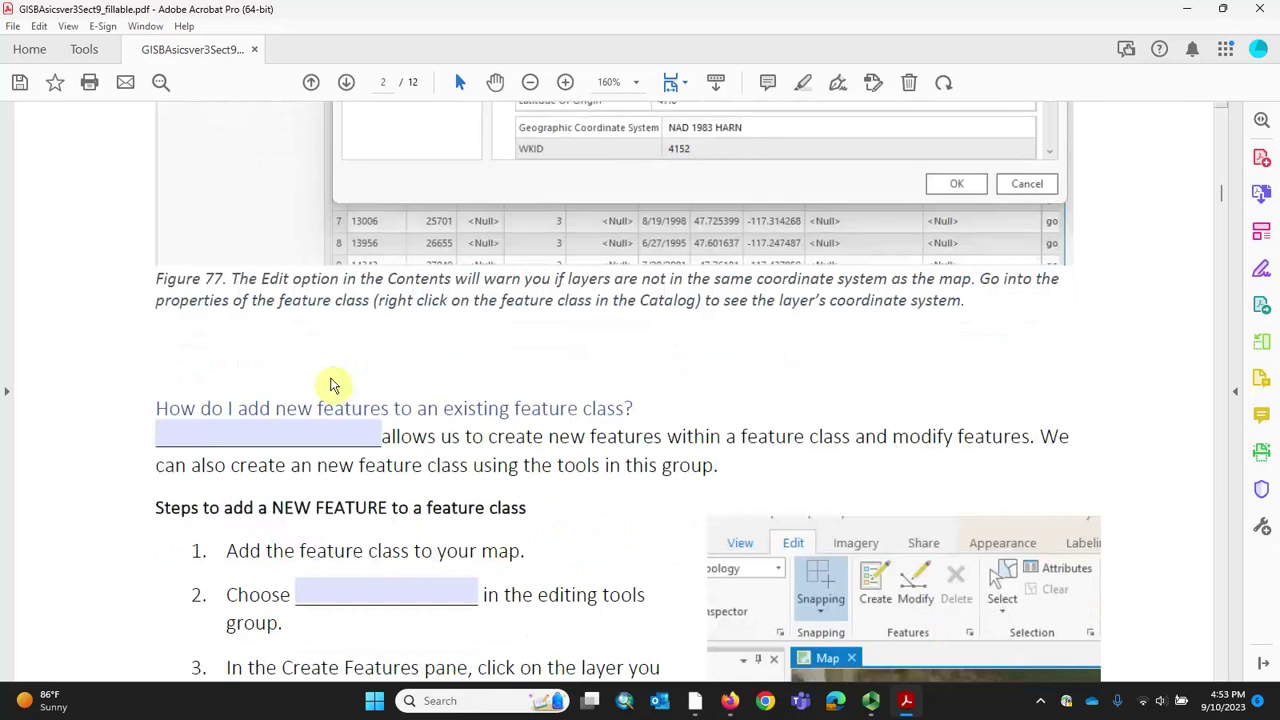